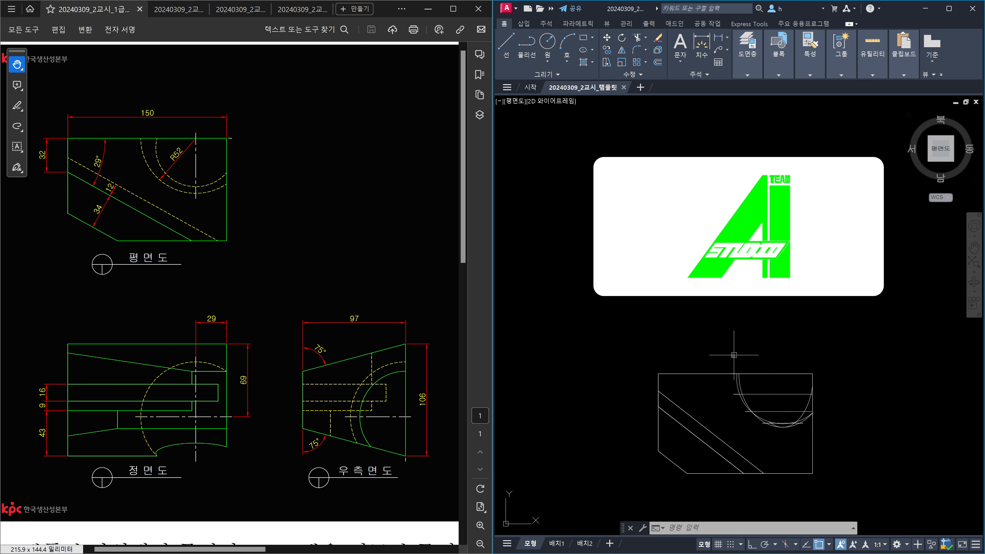
Step: Delete the logo graphic above the solid's plan view
click(733, 355)
key(Escape)
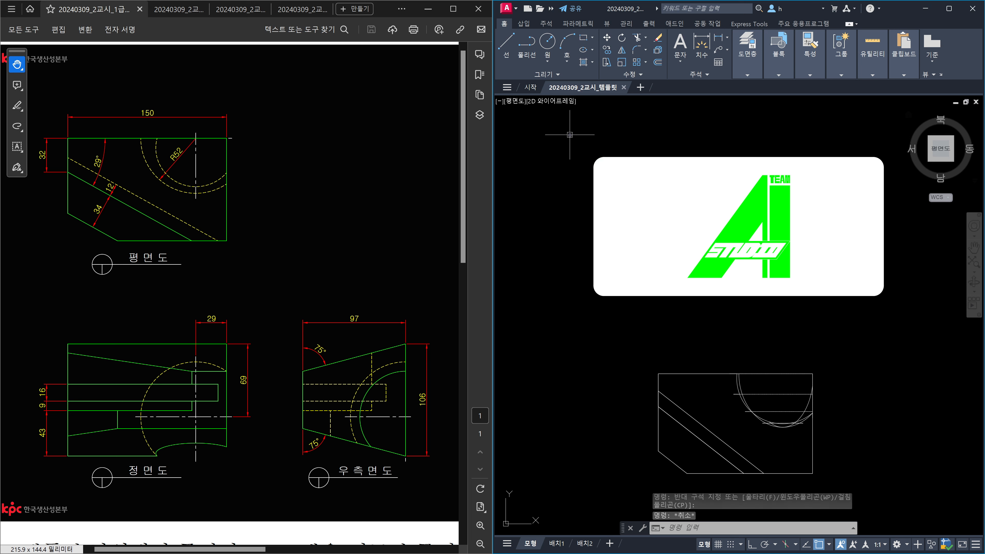
click(570, 135)
click(905, 323)
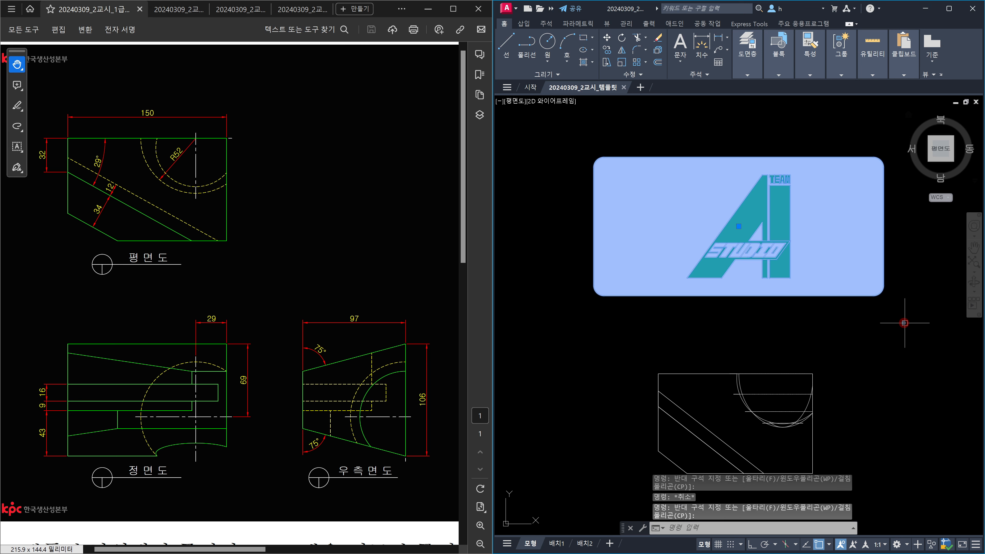
key(Delete)
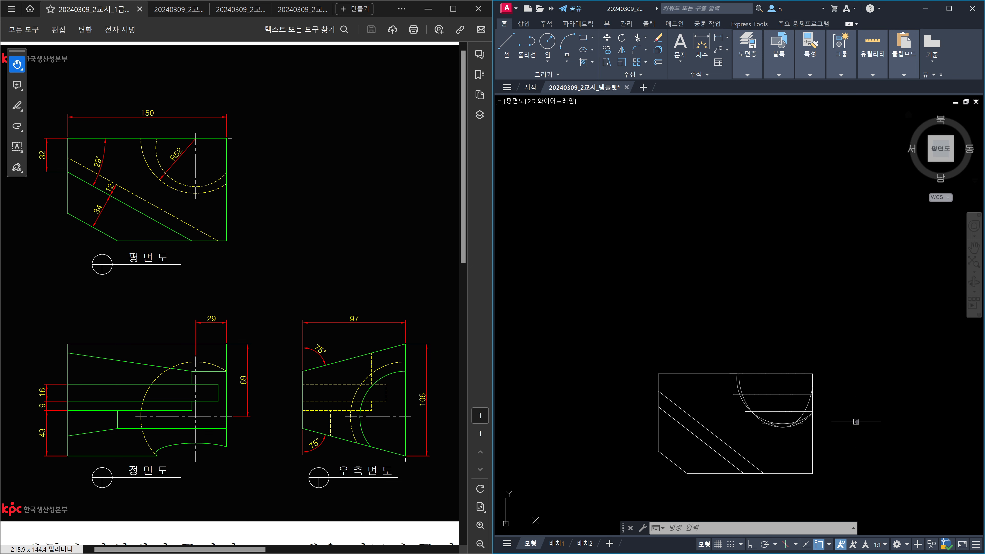
Step: Measure the solid's overall width along its upper edge with a linear dimension preview, without placing the dimension
middle_drag(857, 421, 867, 307)
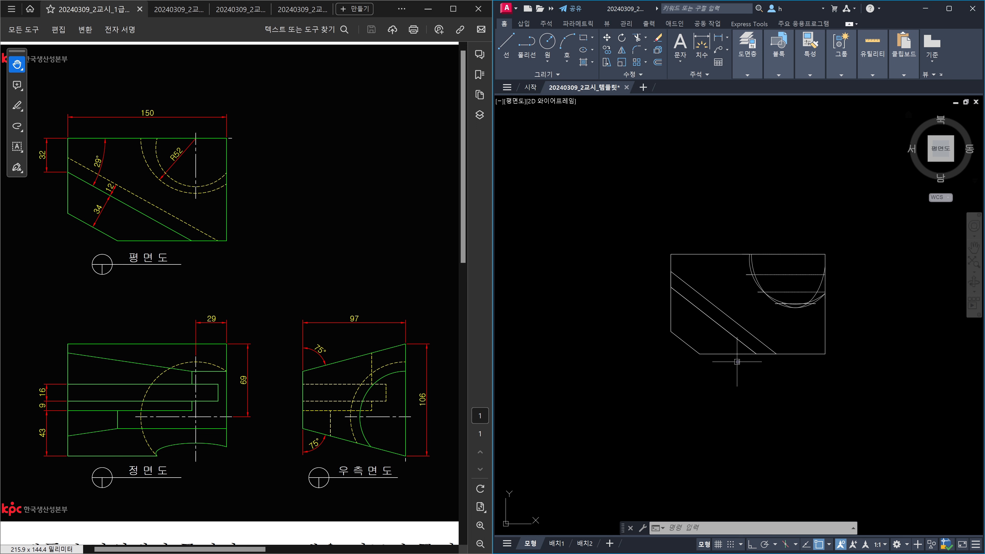
scroll(697, 264, up, 2)
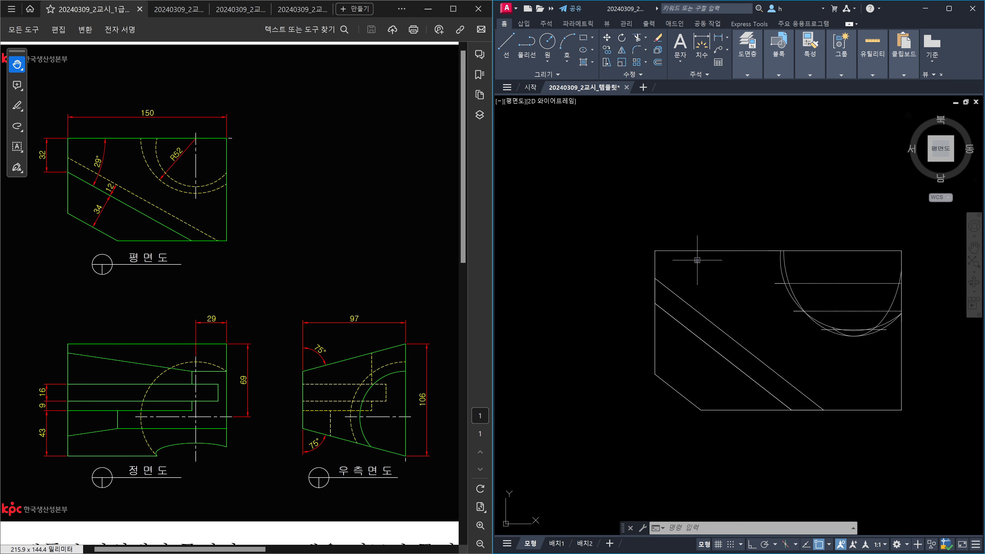
middle_drag(703, 272, 691, 294)
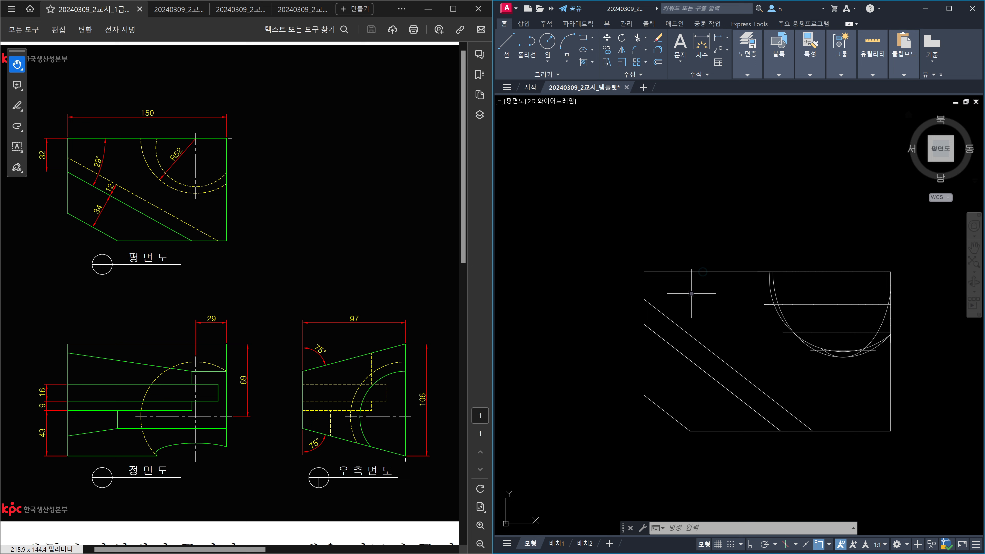
text(dli)
key(Return)
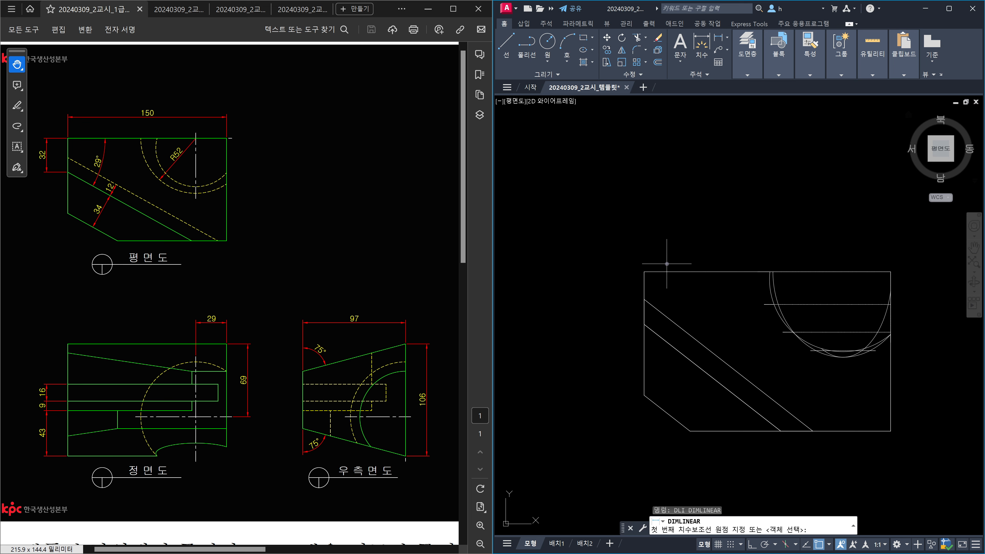
click(646, 271)
click(890, 271)
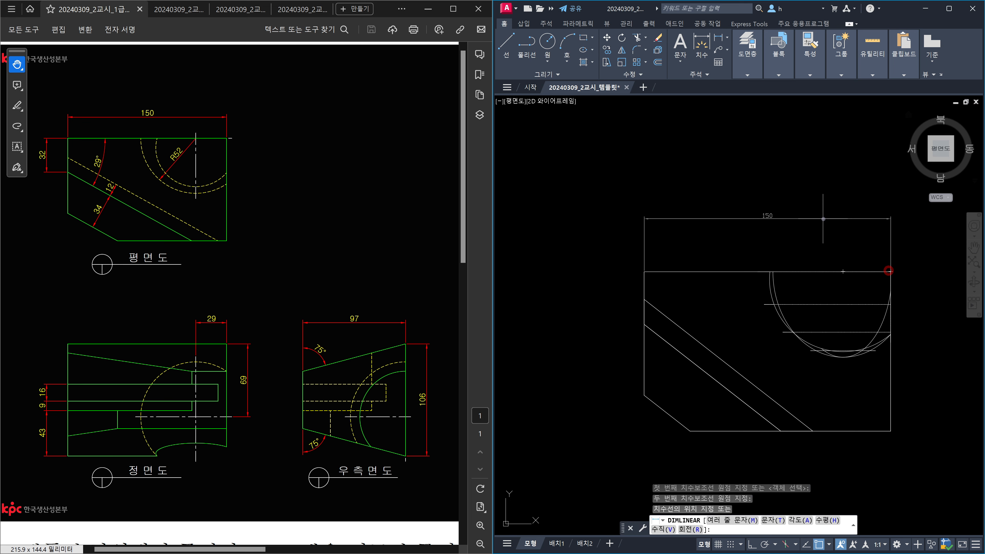
scroll(783, 218, up, 5)
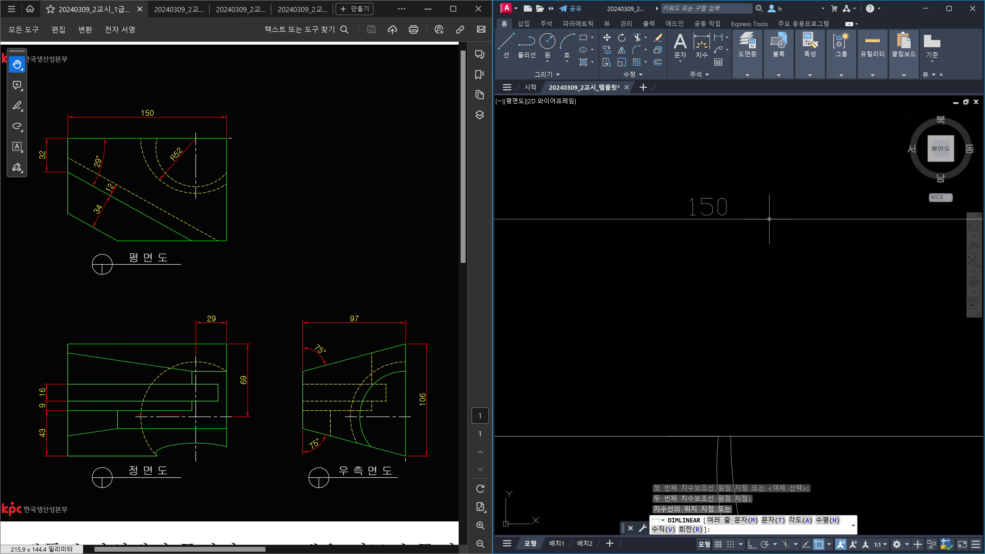
scroll(769, 219, down, 5)
key(Escape)
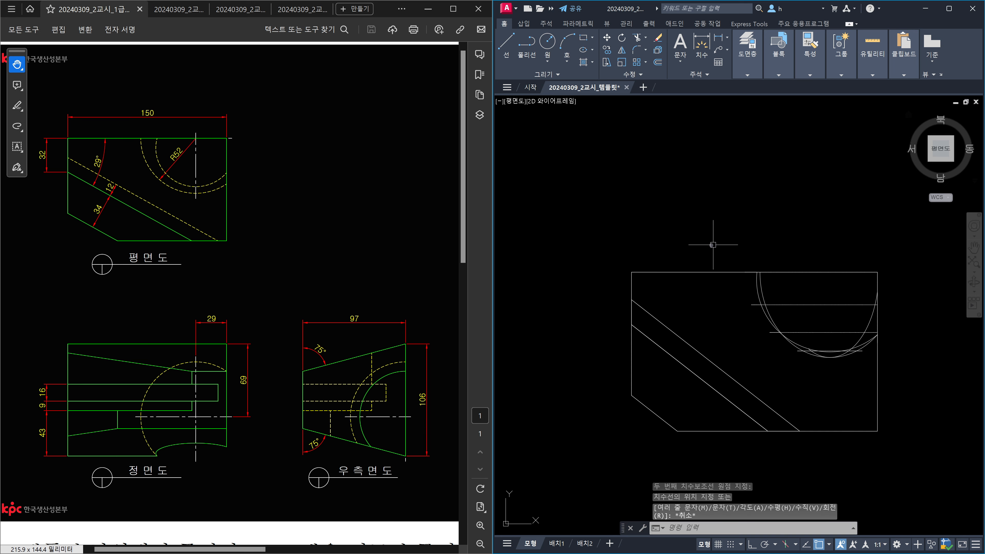
Step: Measure the vertical distance from the solid's upper-left corner to the left end of the lower slanted line with a linear dimension preview
key(Return)
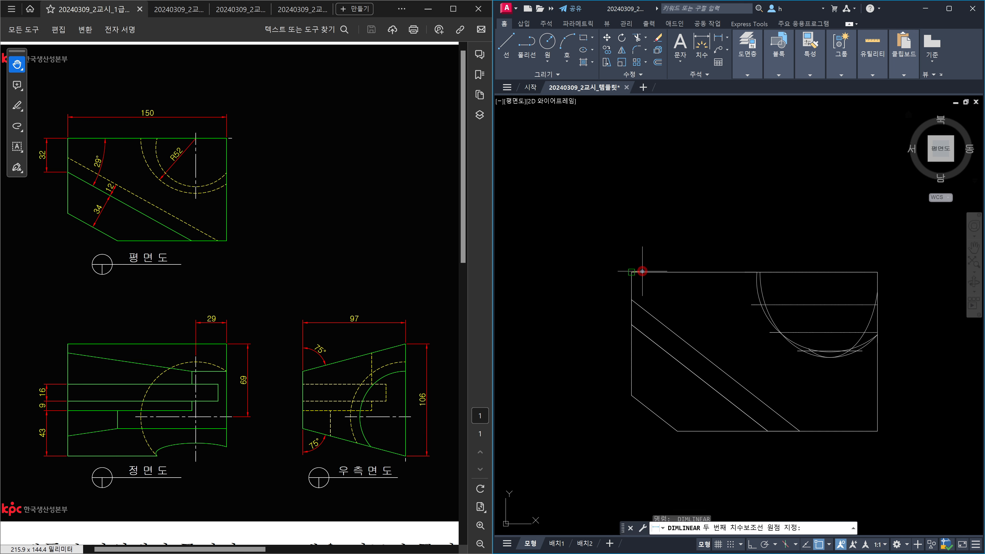
click(632, 271)
click(631, 325)
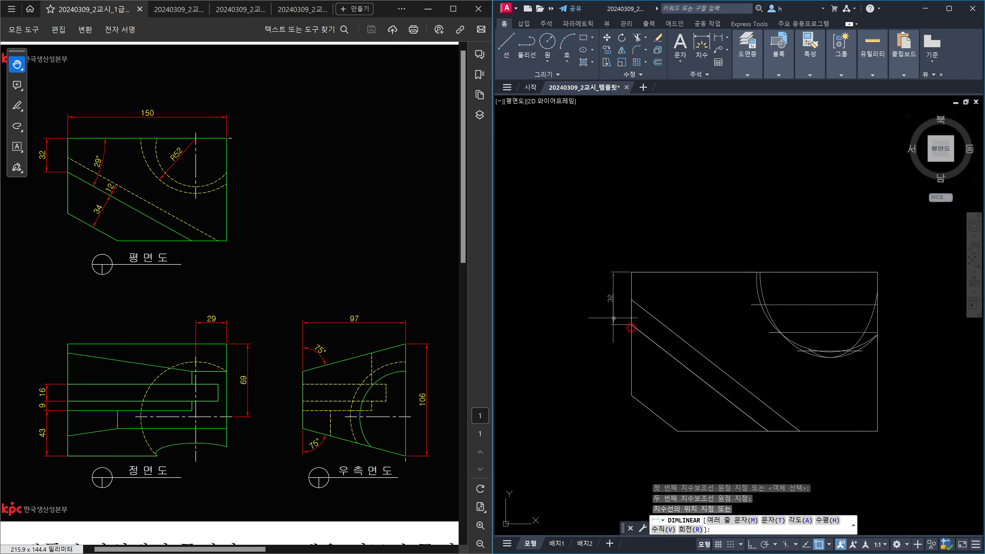
scroll(613, 318, up, 5)
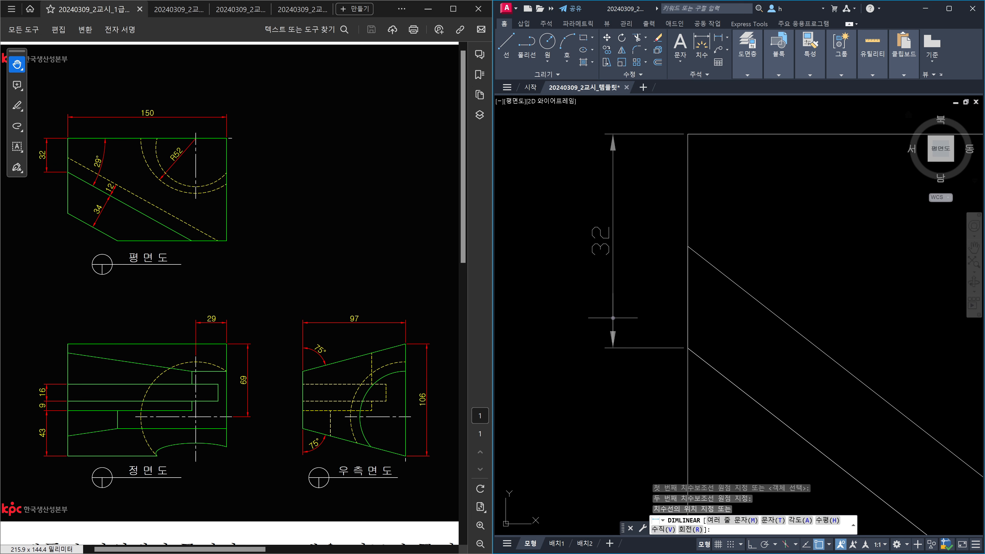
scroll(613, 318, down, 5)
key(Escape)
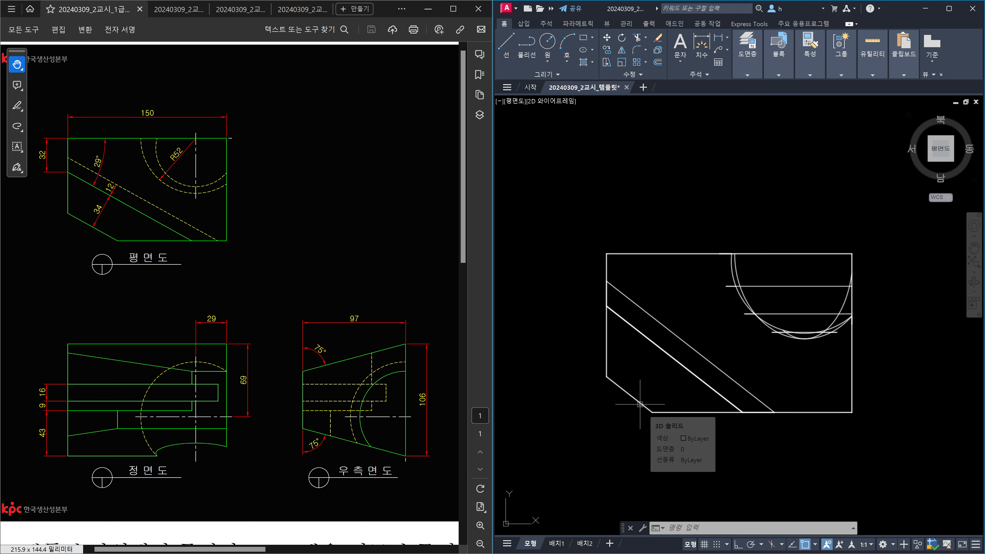
Step: Measure from the bevelled corner edge's midpoint perpendicular to the lower slanted line with an aligned dimension preview, checking it in a tilted view
text(DAL)
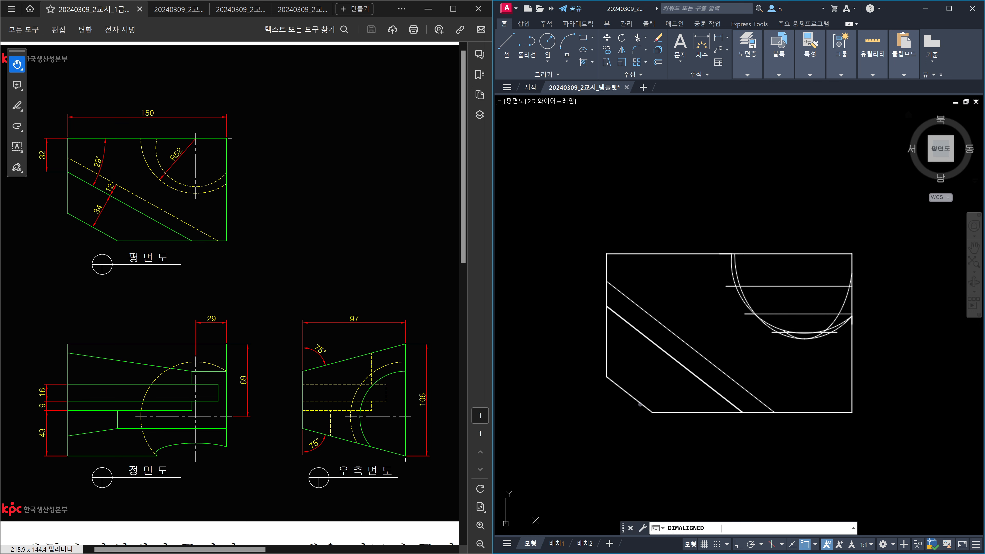
key(Return)
click(629, 399)
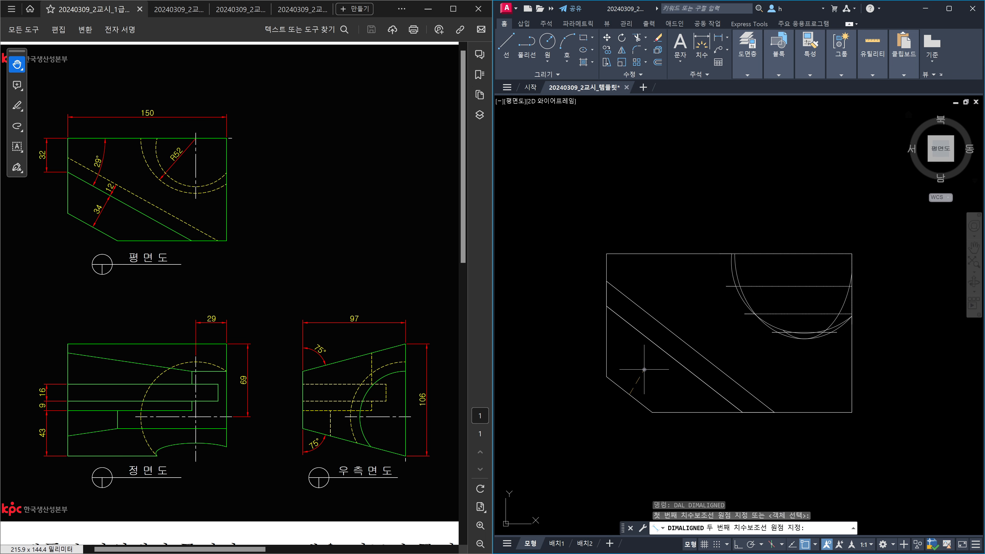
text(per)
key(Return)
click(659, 352)
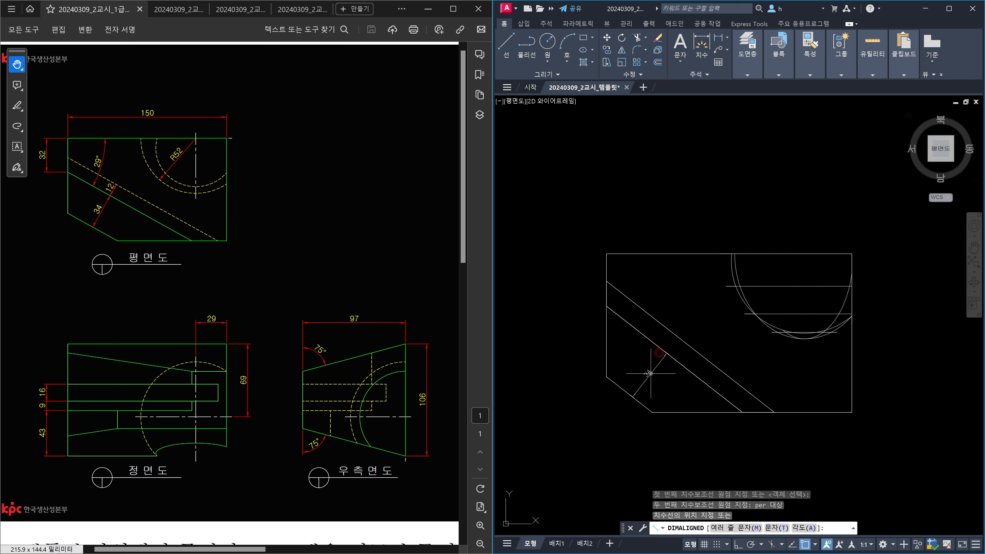
scroll(650, 374, up, 3)
scroll(650, 374, down, 2)
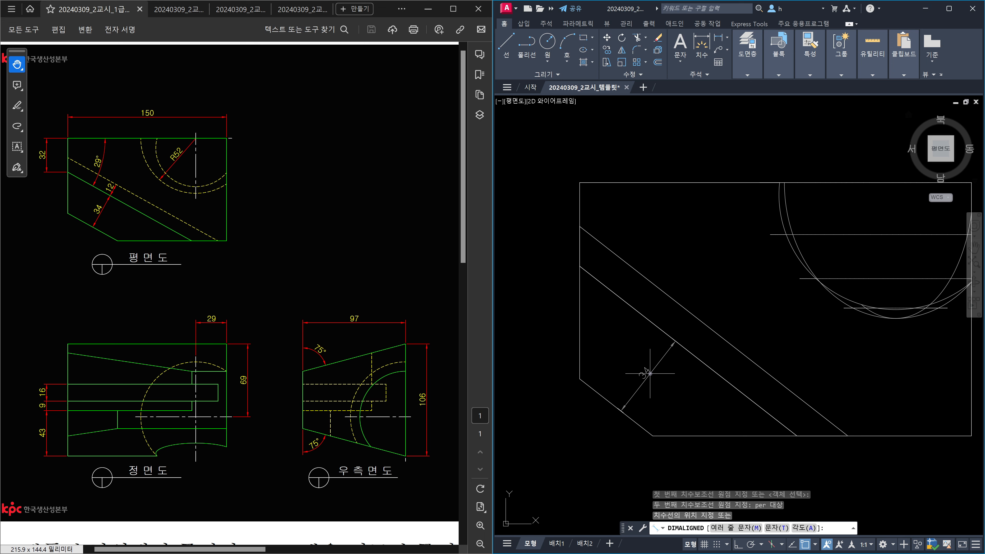
shift+middle_drag(650, 373, 644, 341)
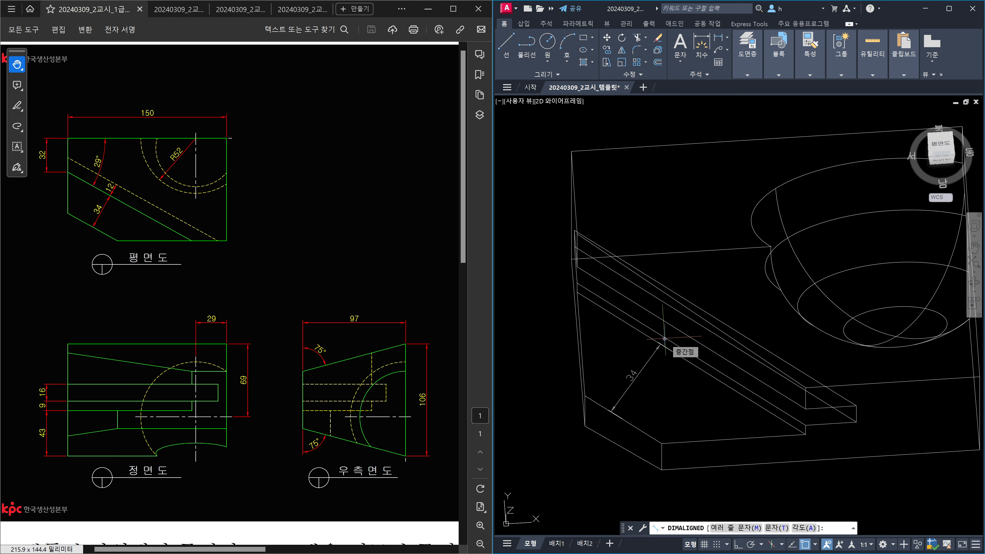
click(942, 147)
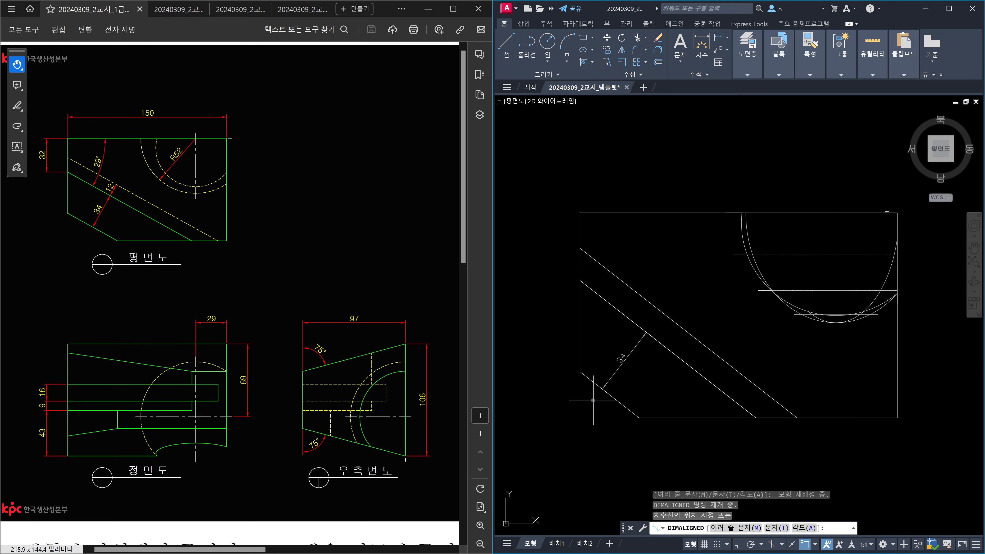
key(Escape)
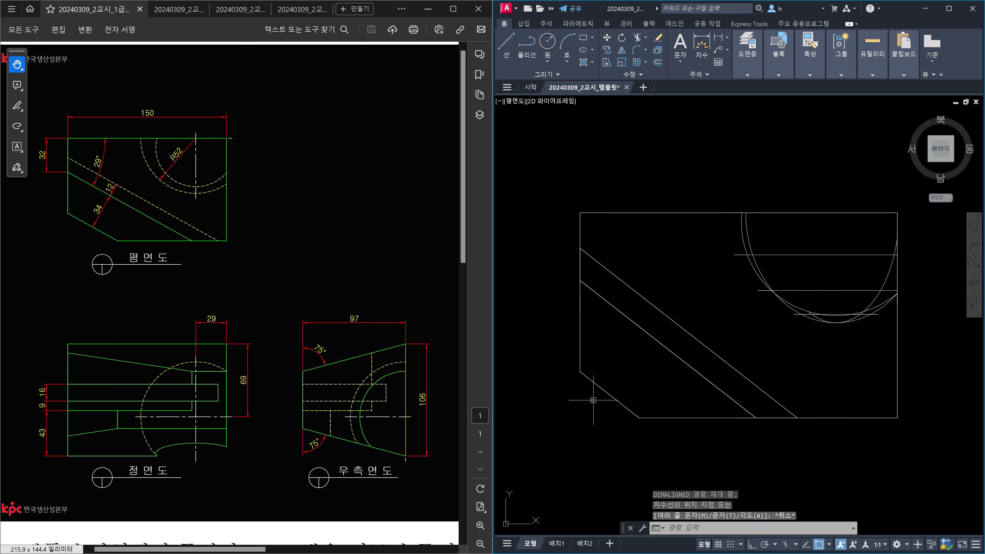
Step: Measure between the bevelled corner edge and the lower slanted line with a linear dimension preview rotated to the bevelled edge's angle
text(dli)
key(Return)
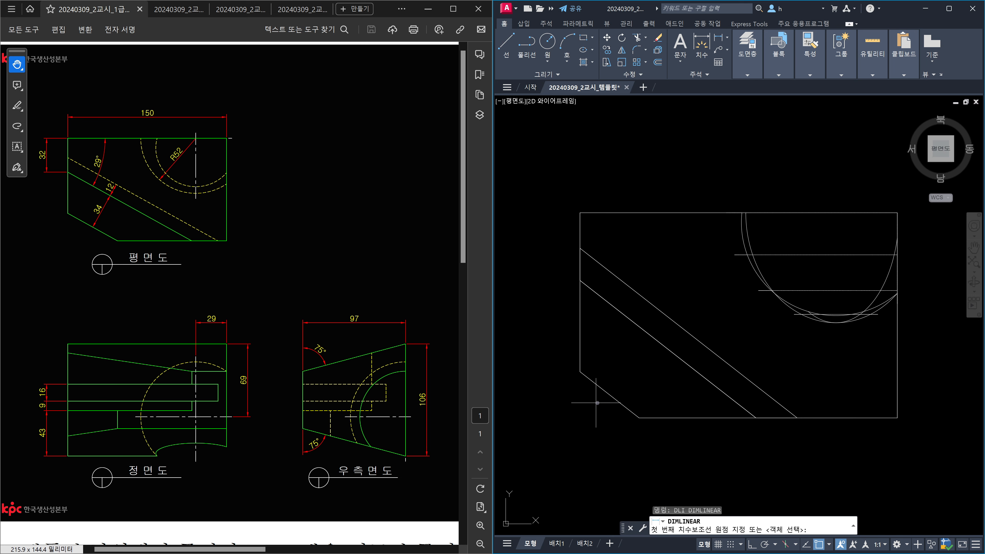
click(638, 418)
click(755, 418)
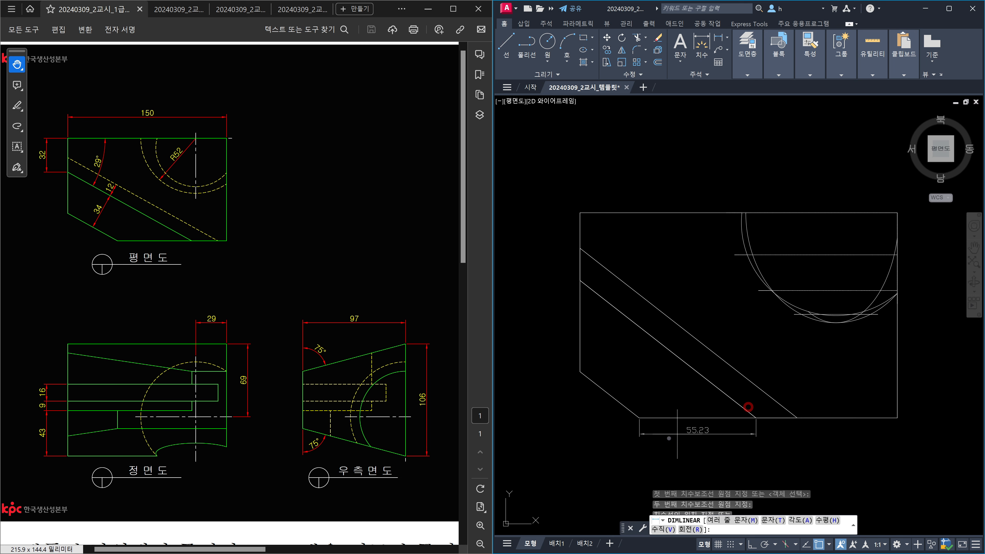
text(r)
key(Return)
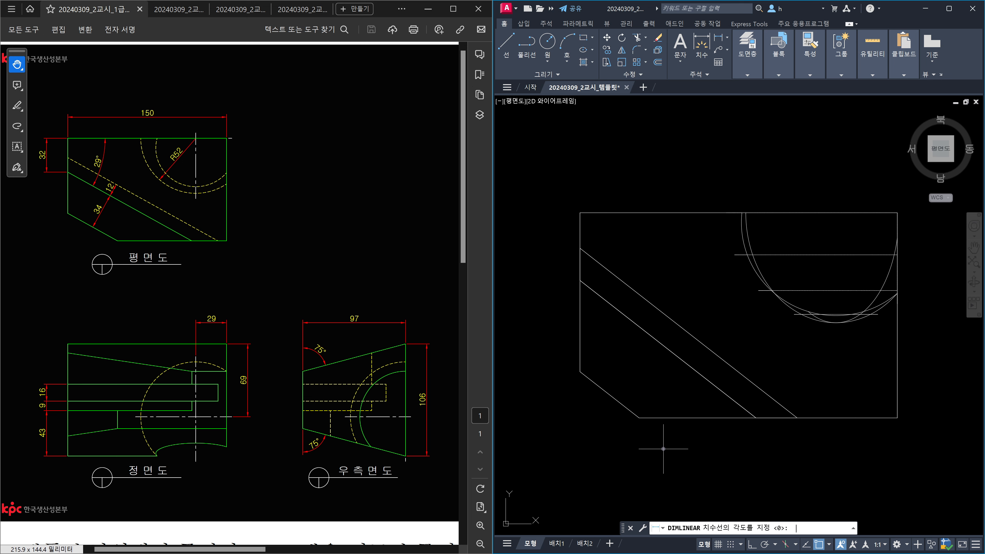
click(634, 416)
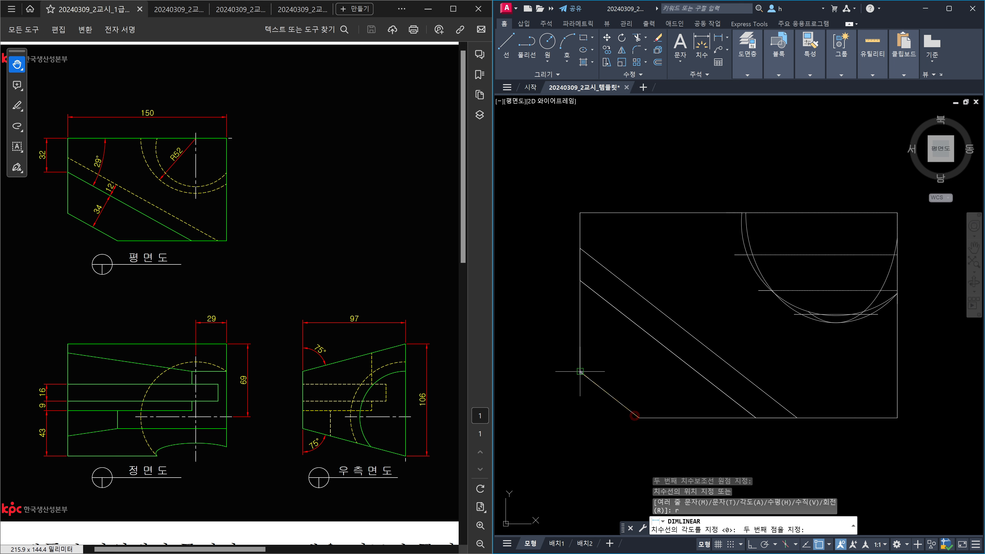
click(580, 373)
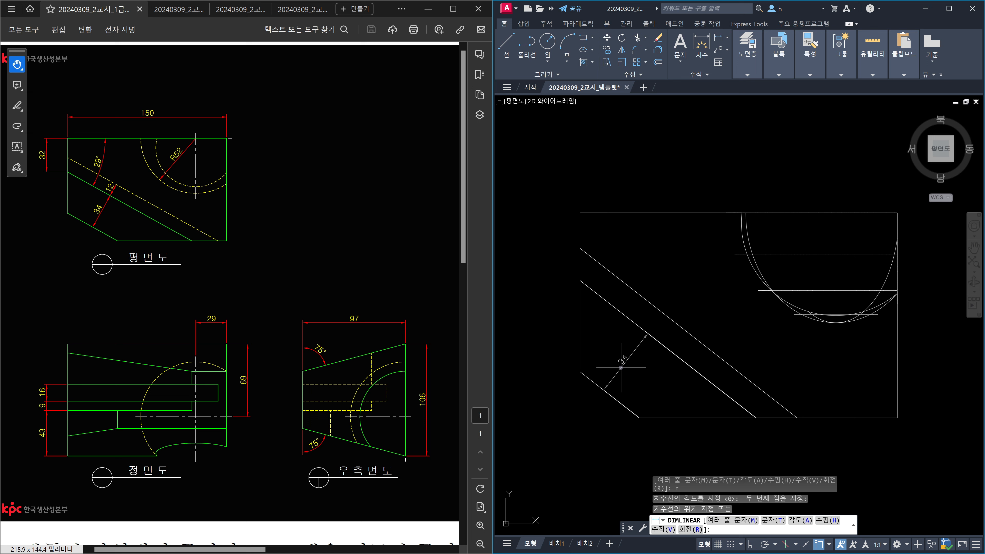
key(Escape)
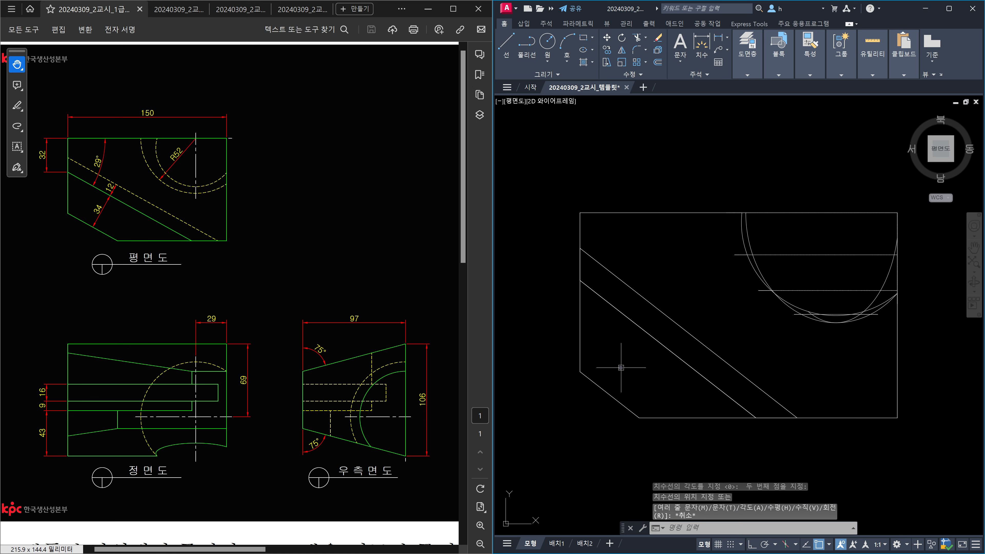
Step: Measure between the two parallel slanted lines with a linear dimension preview rotated to the lower slanted line's angle
text(DLI)
key(Return)
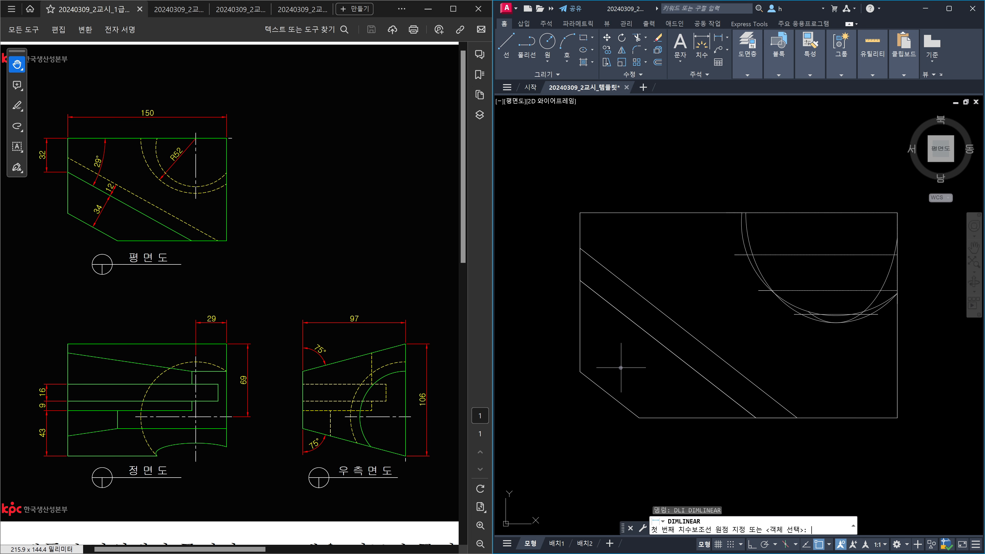
click(742, 405)
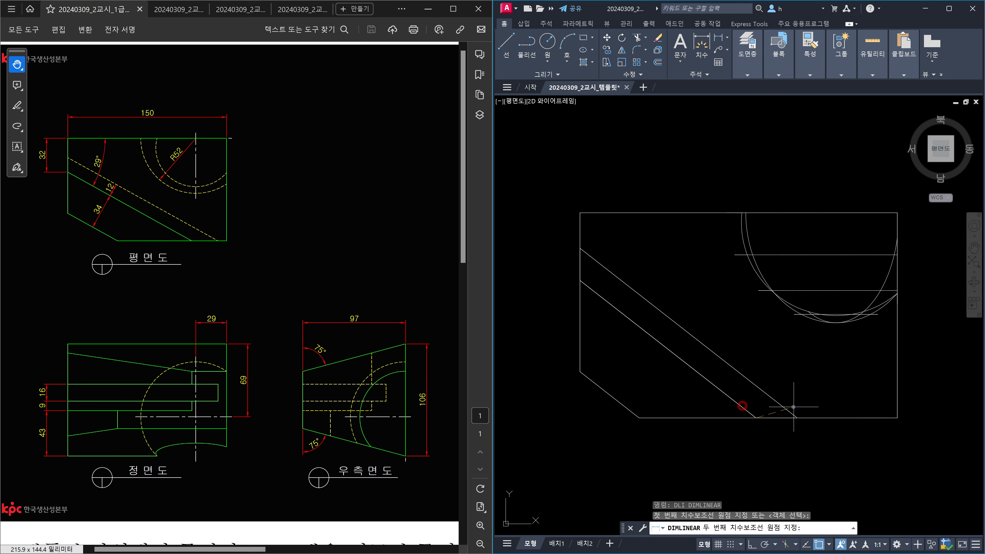
click(792, 411)
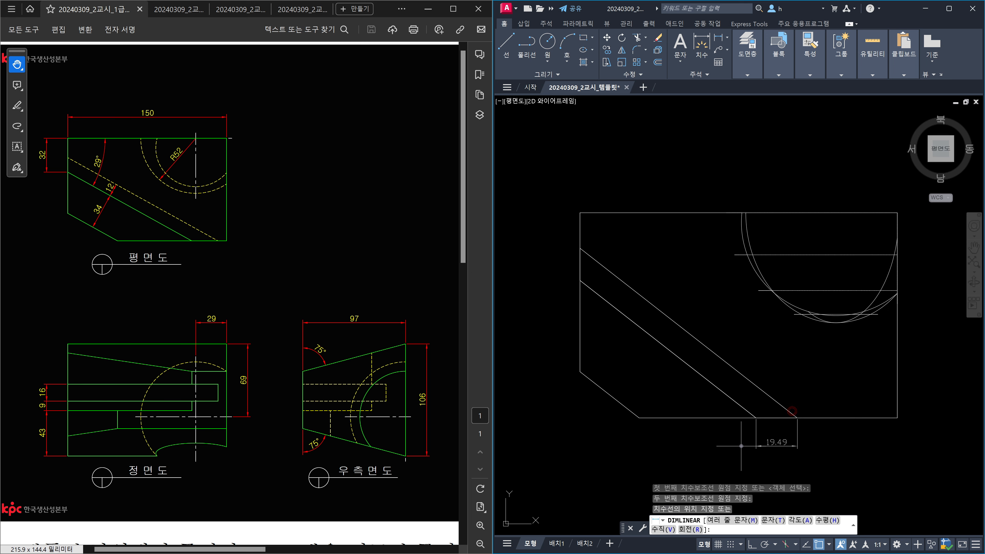
text(r)
key(Return)
click(753, 411)
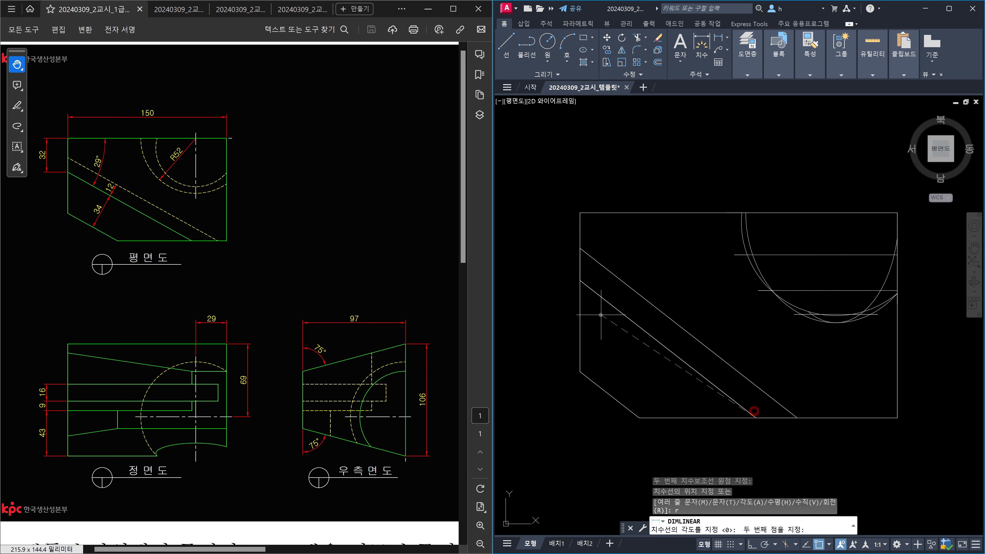
click(590, 291)
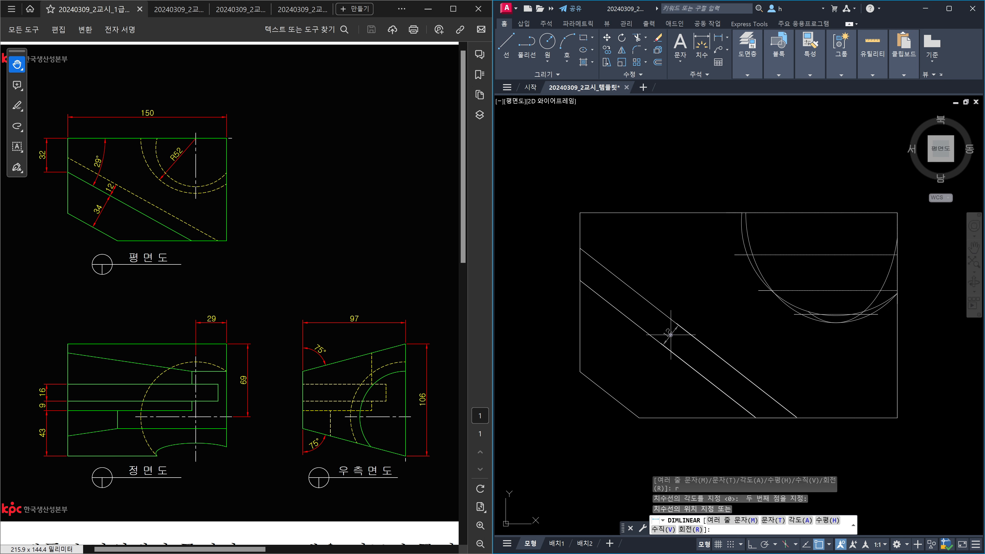
key(Escape)
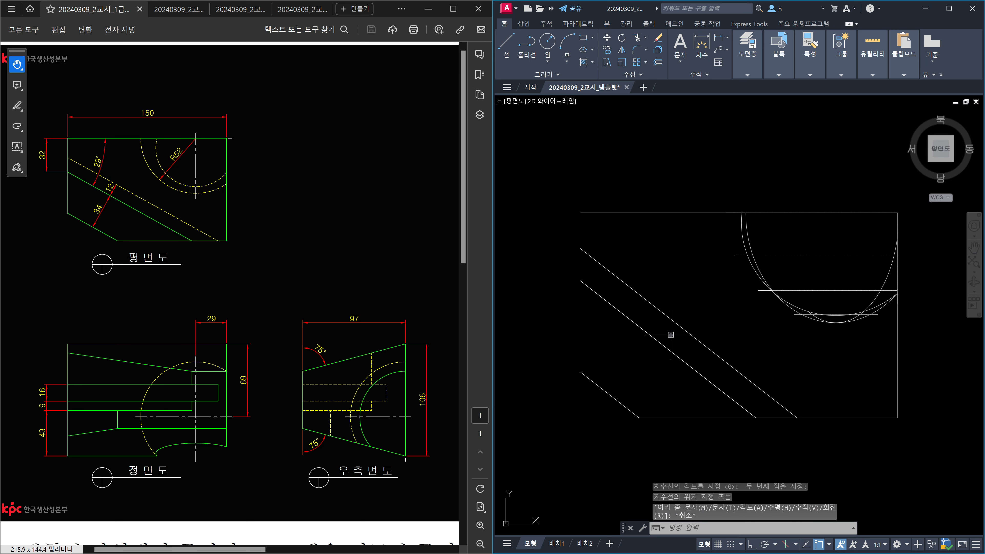
Step: Place an angular dimension between the solid's upper edge and the lower slanted line
text(DAN)
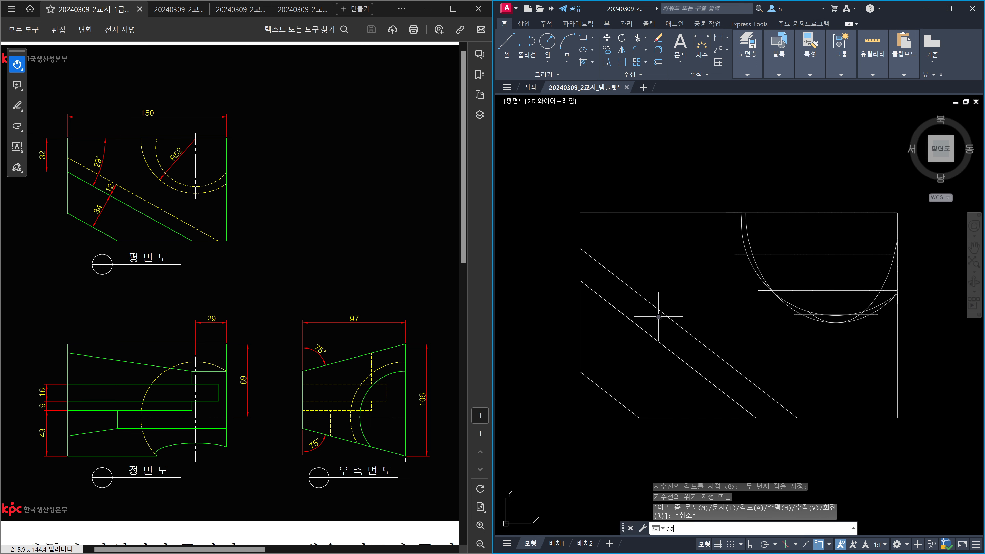
key(Return)
click(651, 213)
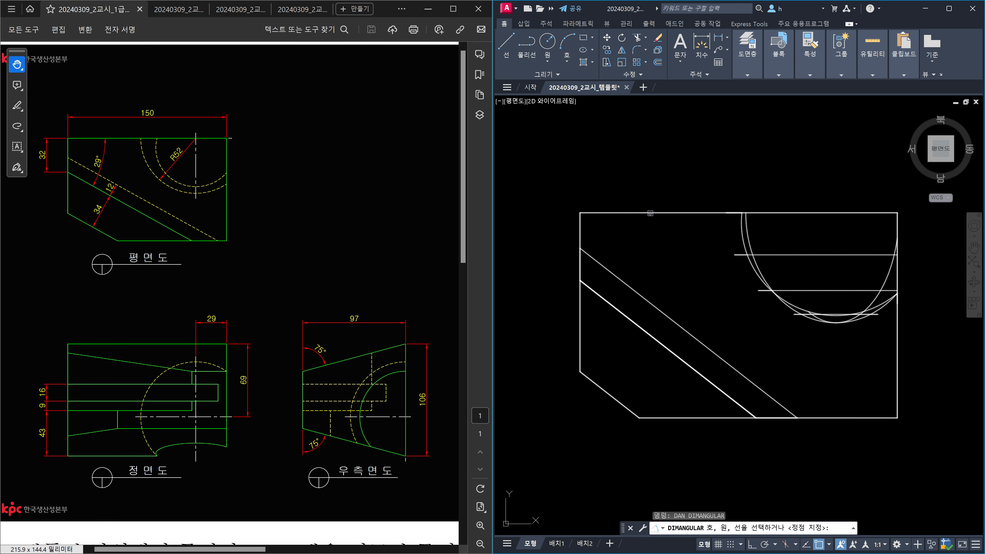
click(629, 320)
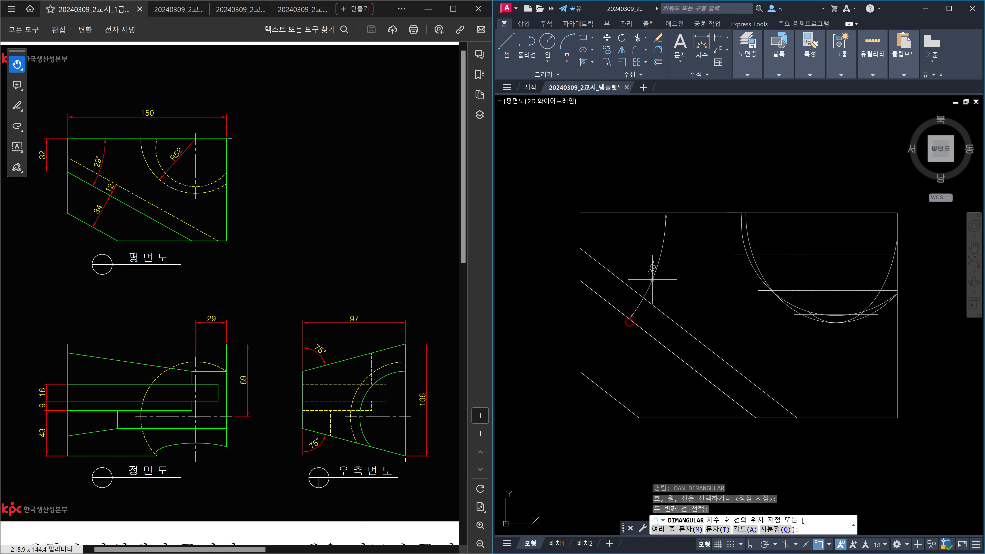
click(661, 260)
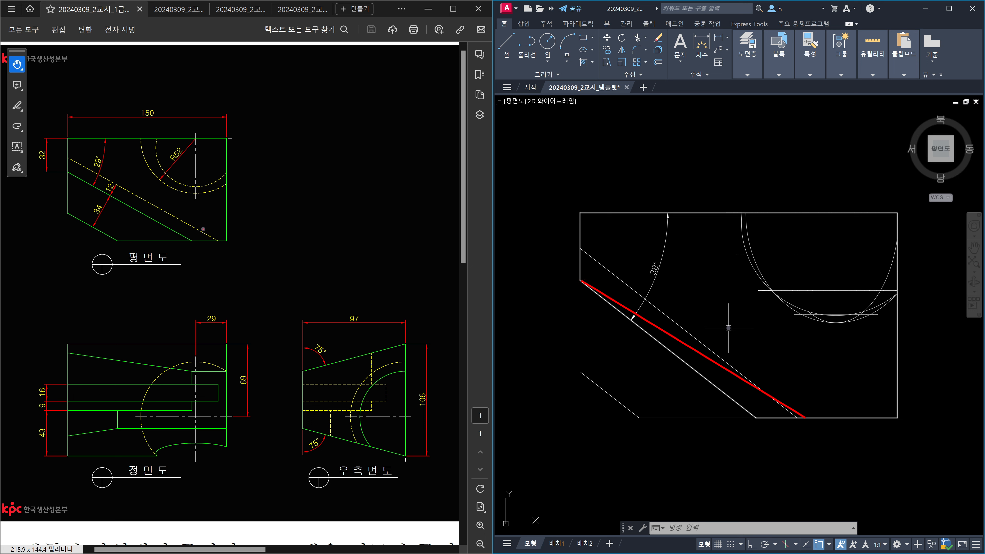
mouse_move(237, 245)
mouse_down()
mouse_move(189, 254)
mouse_move(256, 238)
mouse_move(240, 264)
mouse_up()
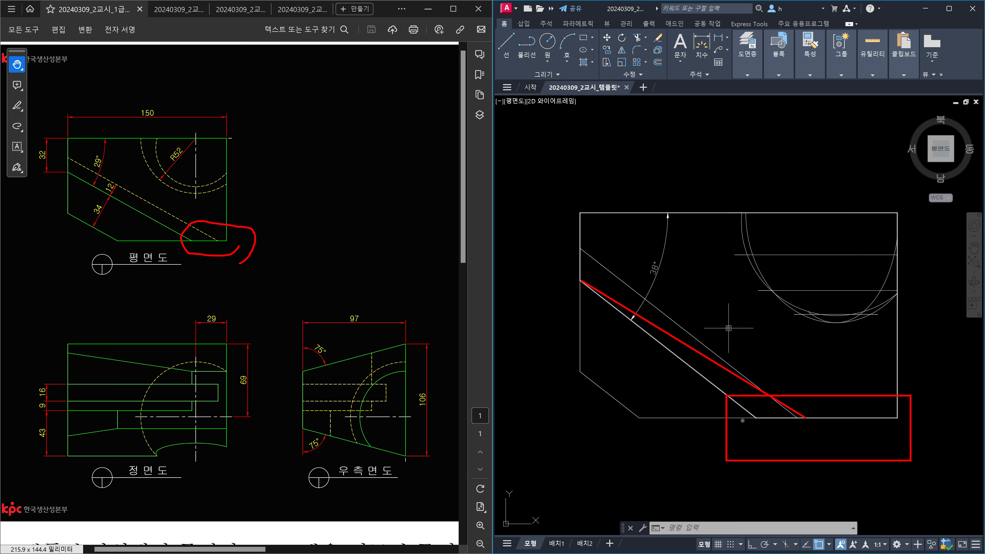
mouse_move(742, 420)
mouse_down()
mouse_move(752, 412)
mouse_move(739, 406)
mouse_move(743, 414)
mouse_up()
mouse_move(108, 216)
mouse_down()
mouse_move(81, 213)
mouse_move(101, 213)
mouse_move(109, 182)
mouse_move(118, 190)
mouse_up()
mouse_move(679, 351)
mouse_down()
mouse_move(677, 361)
mouse_move(682, 326)
mouse_move(688, 337)
mouse_up()
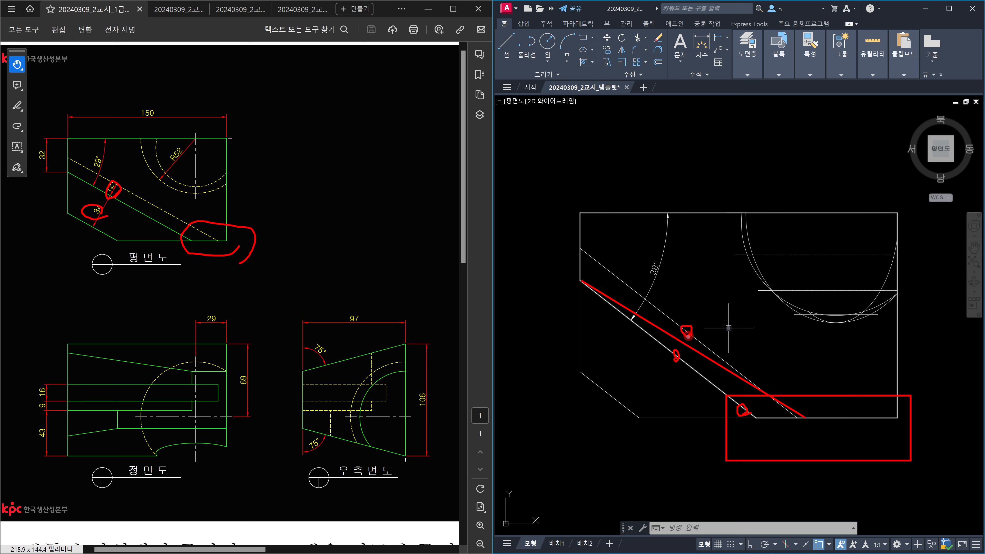
mouse_move(612, 402)
mouse_down()
mouse_move(613, 394)
mouse_move(612, 405)
mouse_up()
mouse_move(644, 341)
mouse_down()
mouse_move(653, 332)
mouse_move(646, 341)
mouse_up()
drag(701, 379, 673, 375)
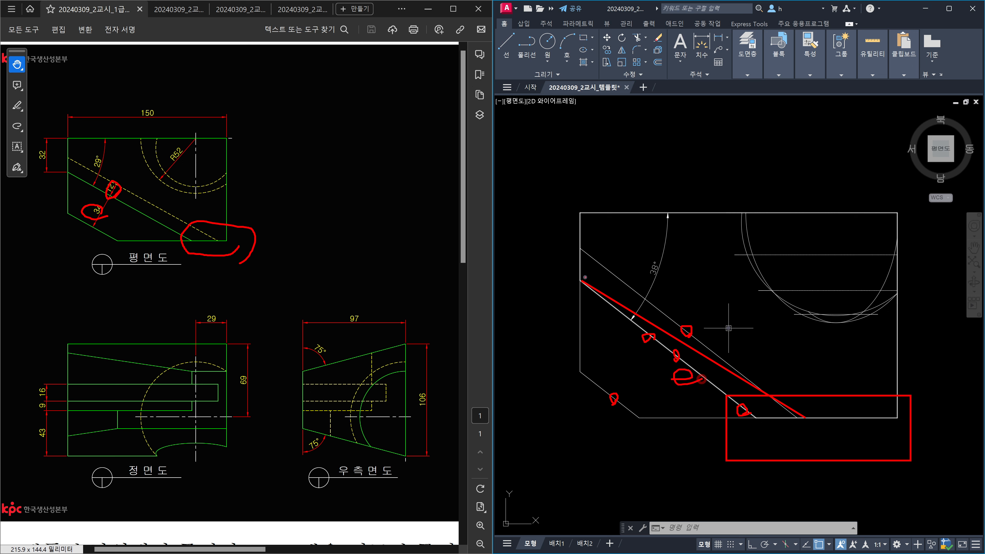
mouse_move(587, 281)
mouse_down()
mouse_move(578, 273)
mouse_move(614, 250)
mouse_move(605, 264)
mouse_move(577, 239)
mouse_move(584, 254)
mouse_move(624, 253)
mouse_up()
drag(597, 263, 625, 237)
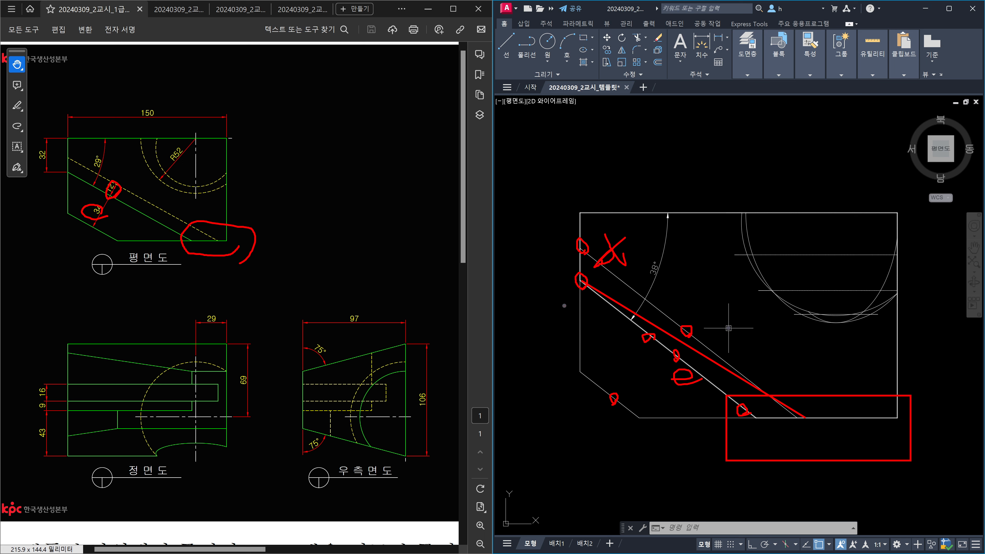
mouse_move(585, 379)
mouse_down()
mouse_move(563, 371)
mouse_move(585, 380)
mouse_up()
drag(634, 286, 617, 298)
drag(610, 382, 607, 390)
drag(580, 280, 579, 277)
mouse_move(618, 306)
mouse_down()
mouse_move(609, 312)
mouse_move(581, 290)
mouse_up()
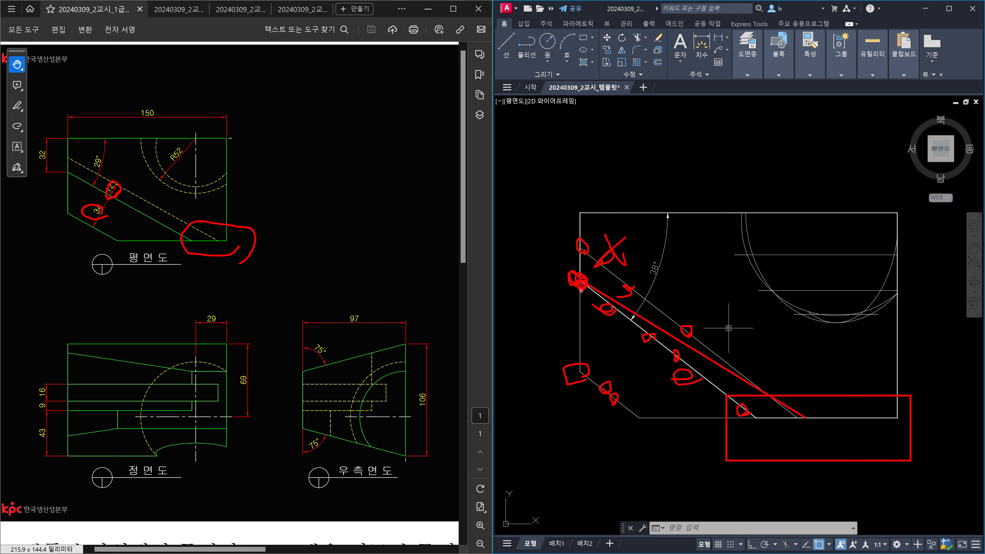
key(Escape)
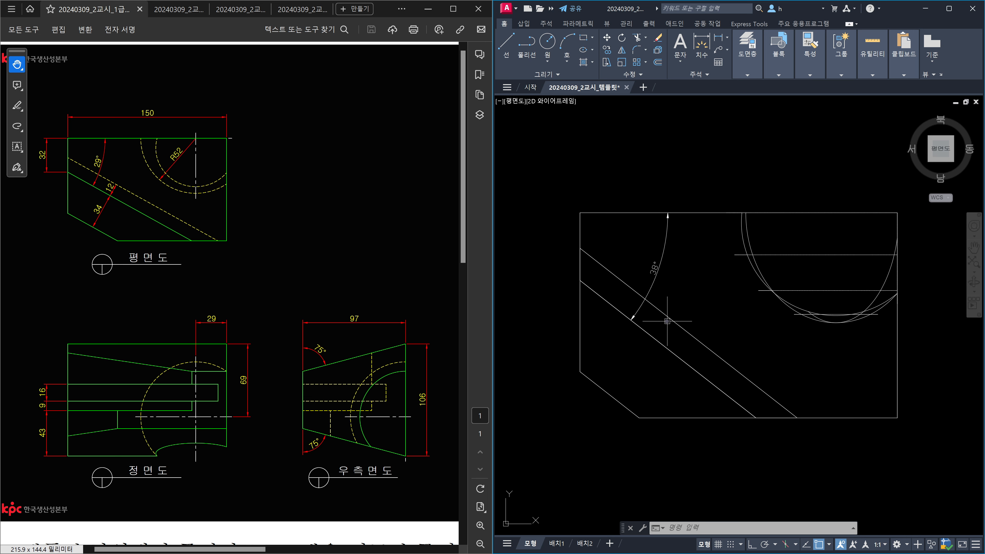
Step: In a tilted 3D view, select the bevelled corner face, the slot's inner slanted face and the two slanted wall faces for a SOLIDEDIT face rotation
mouse_move(612, 398)
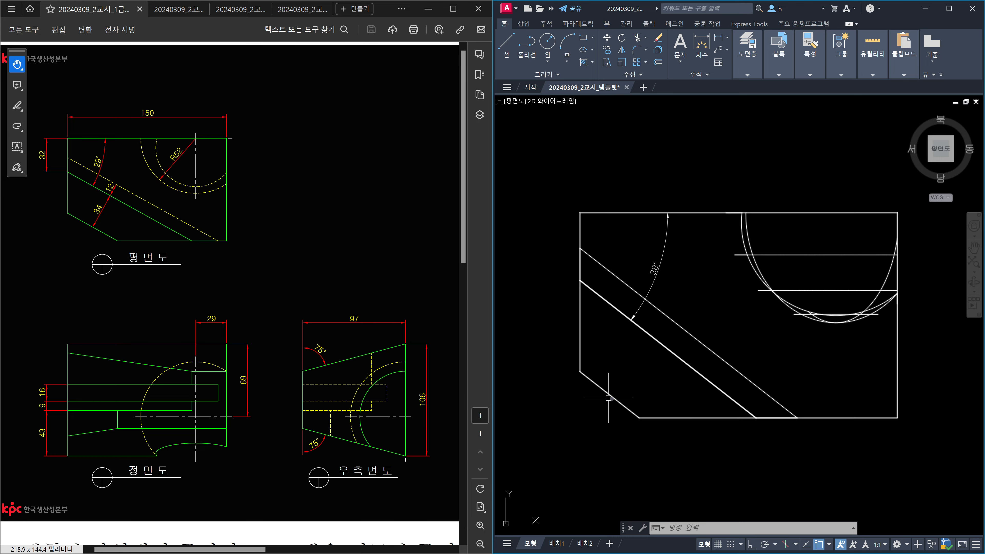
shift+middle_drag(678, 419, 659, 303)
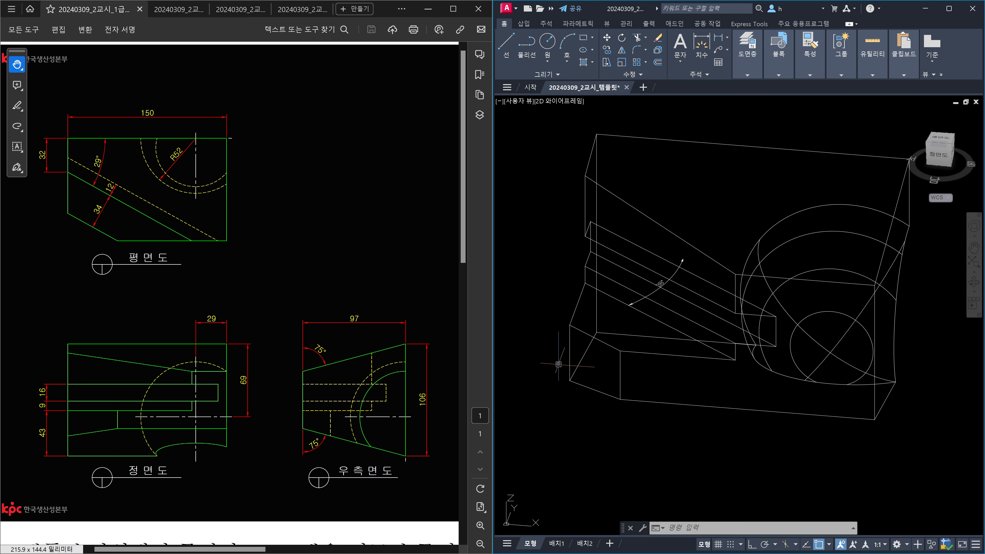
text(solidedi)
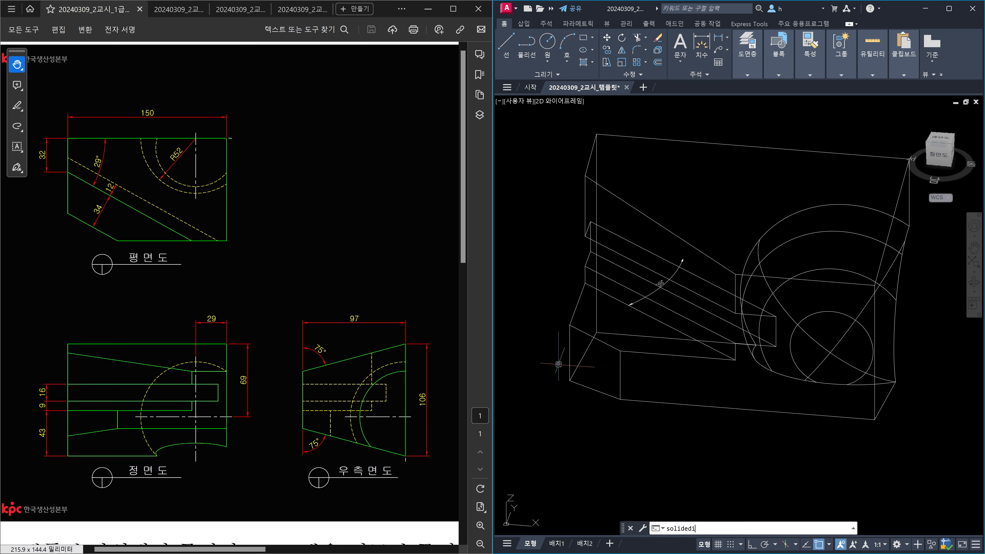
text(t)
key(Return)
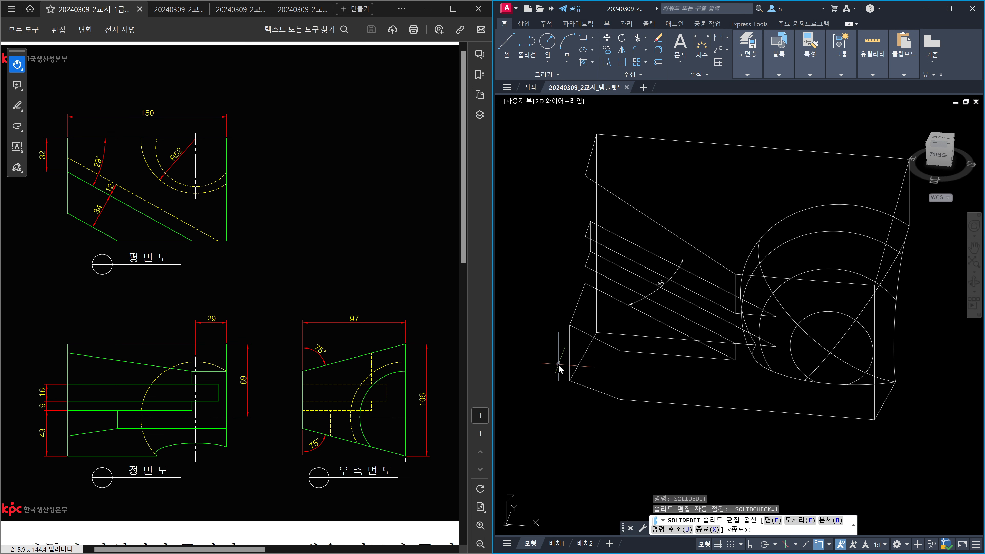
text(f)
key(Return)
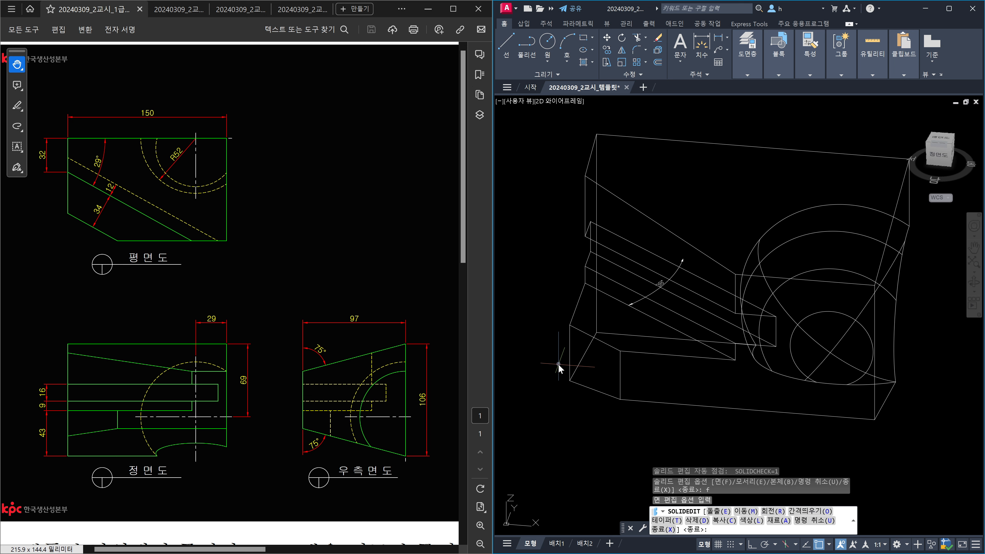
text(r)
key(Return)
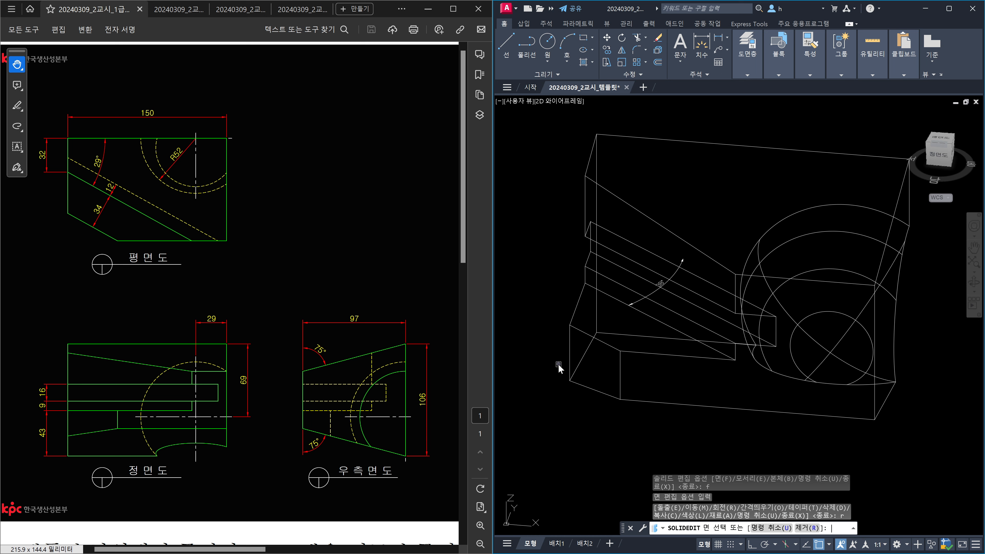
click(585, 372)
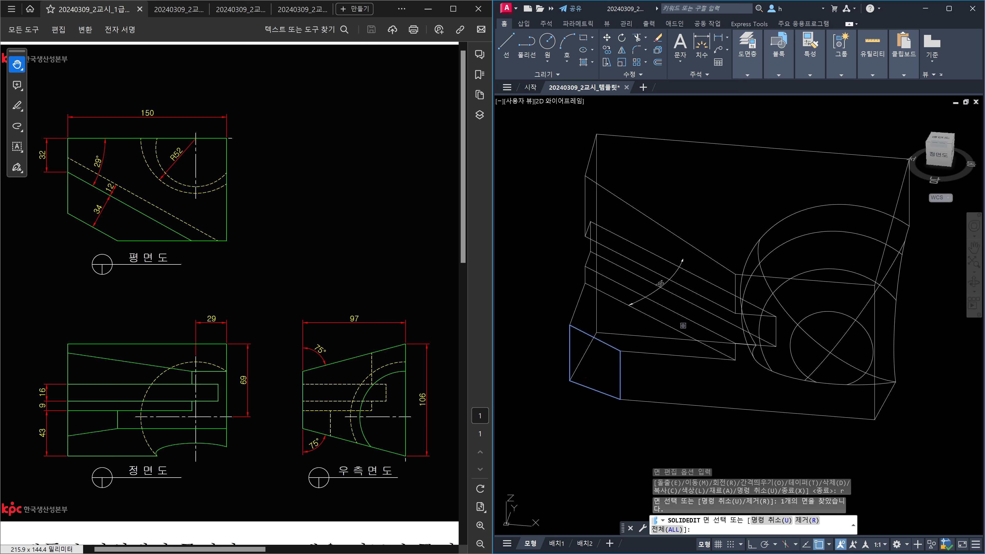
click(683, 326)
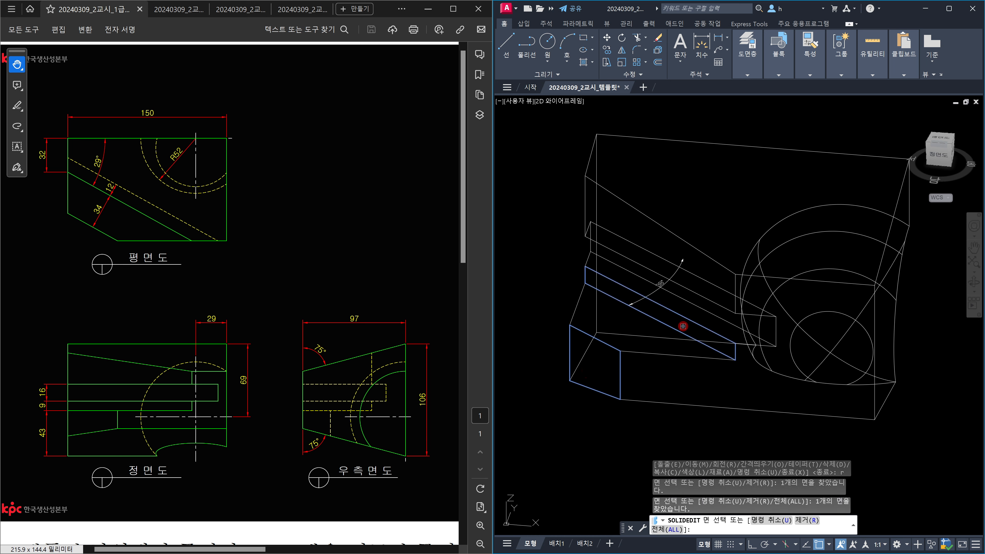
click(765, 329)
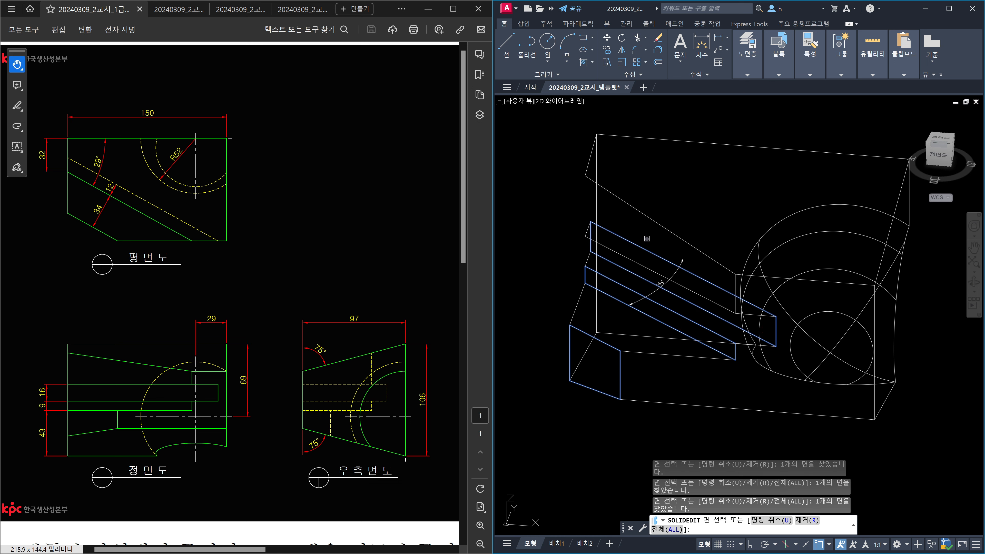
click(646, 239)
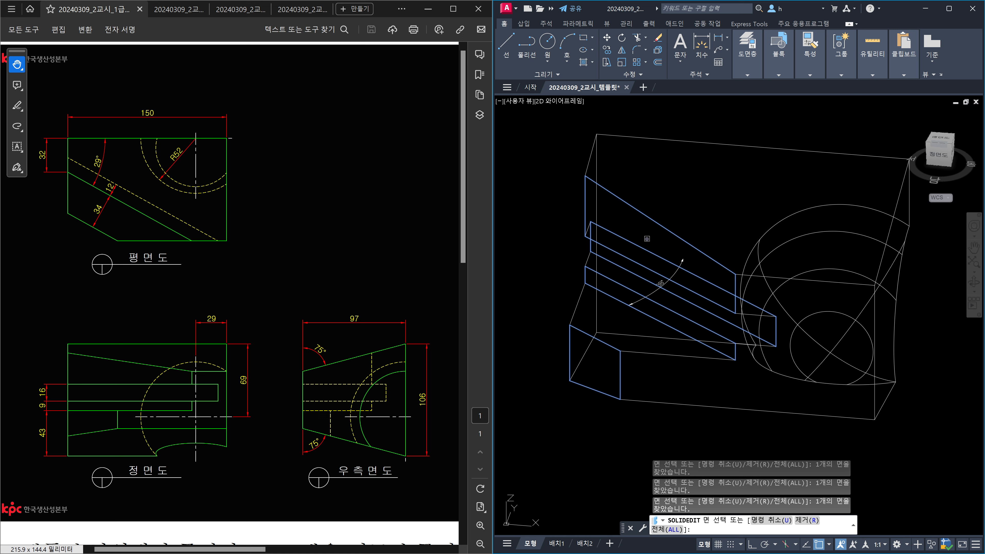
key(Return)
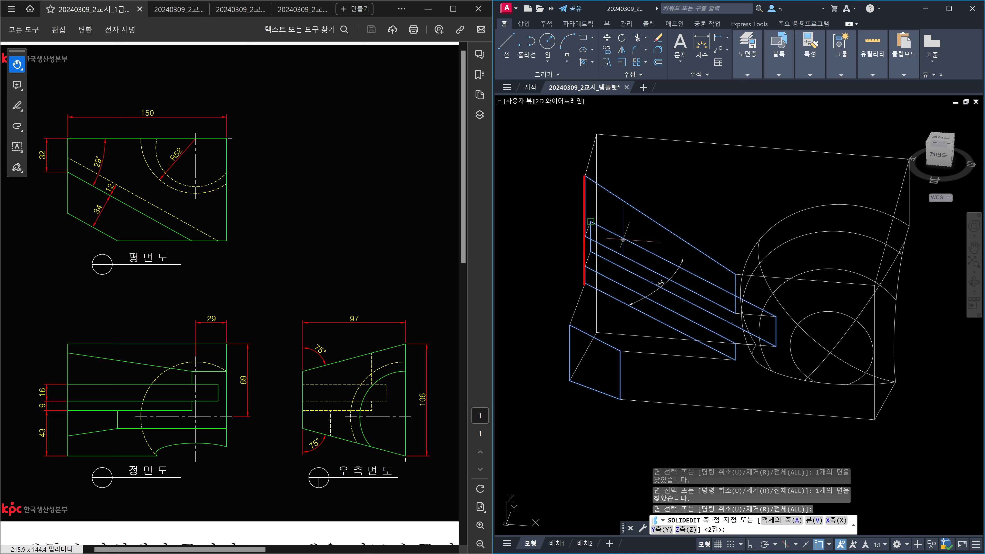
drag(66, 172, 73, 179)
drag(137, 211, 144, 200)
mouse_move(676, 229)
mouse_down()
mouse_move(683, 217)
mouse_move(722, 216)
mouse_move(719, 233)
mouse_move(728, 213)
mouse_up()
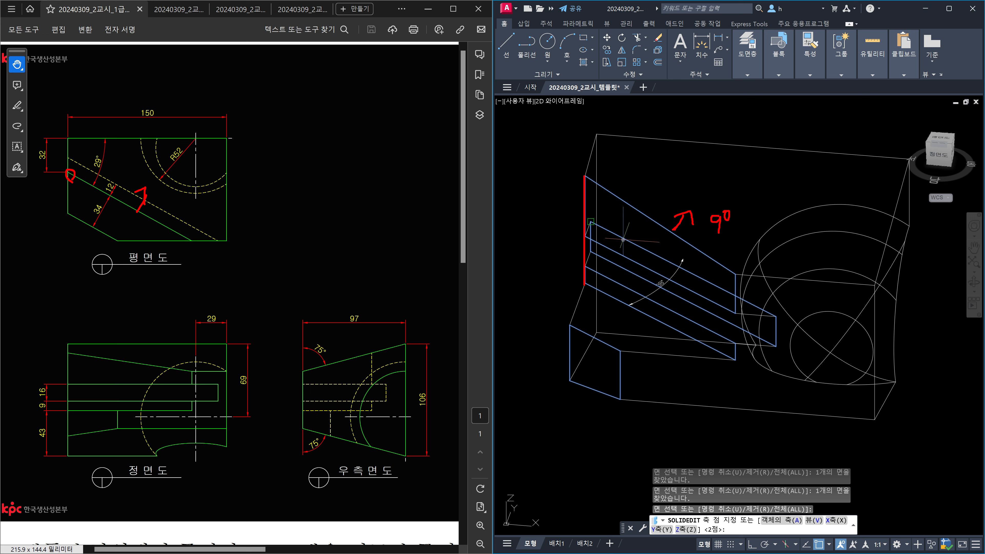
drag(679, 223, 686, 214)
drag(627, 166, 627, 126)
mouse_move(588, 293)
mouse_down()
mouse_move(582, 281)
mouse_move(579, 295)
mouse_move(549, 294)
mouse_up()
drag(581, 184, 593, 183)
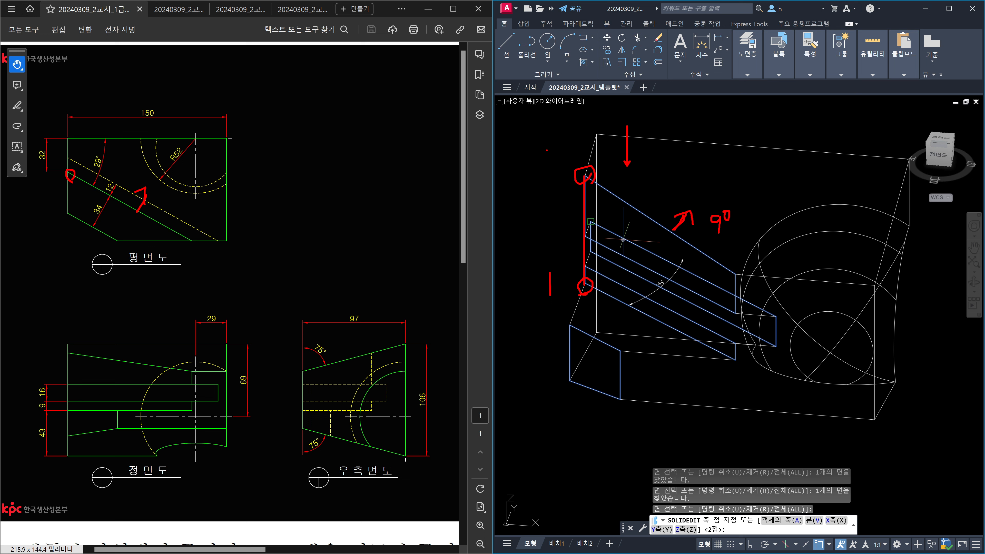
drag(546, 149, 569, 161)
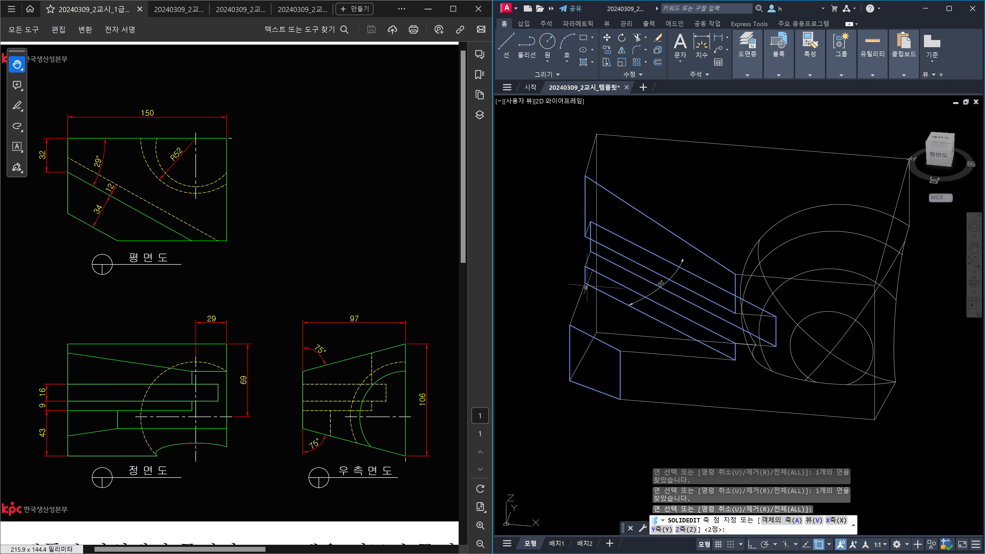
Step: Rotate the selected faces by 9° about the slanted walls' left vertical edge, with the axis running from its lower to its upper endpoint
click(584, 286)
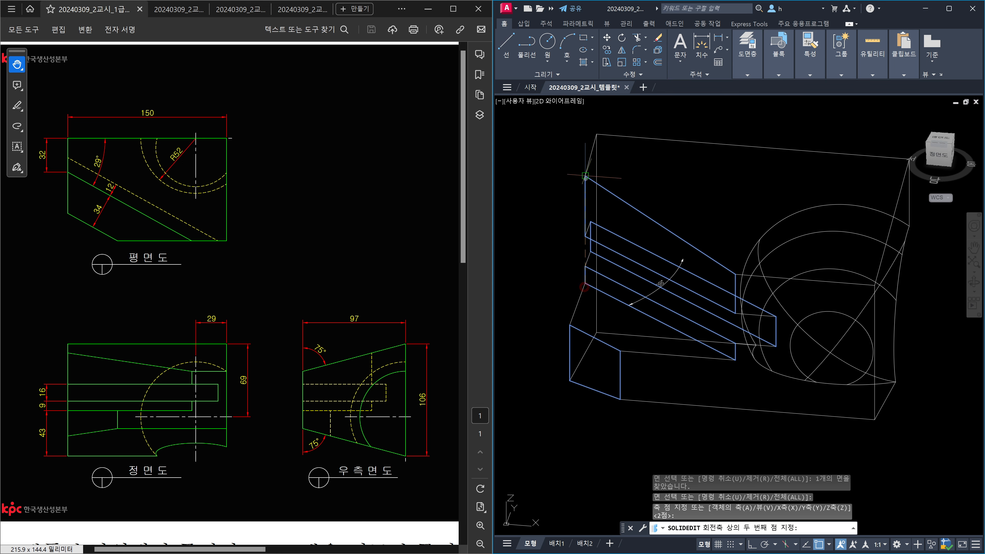
click(584, 178)
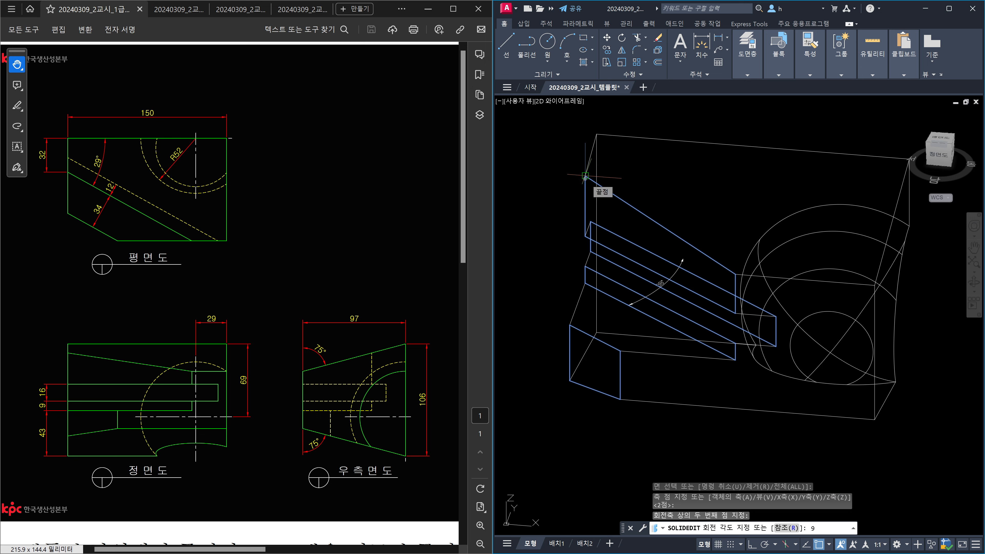
text(9)
key(Return)
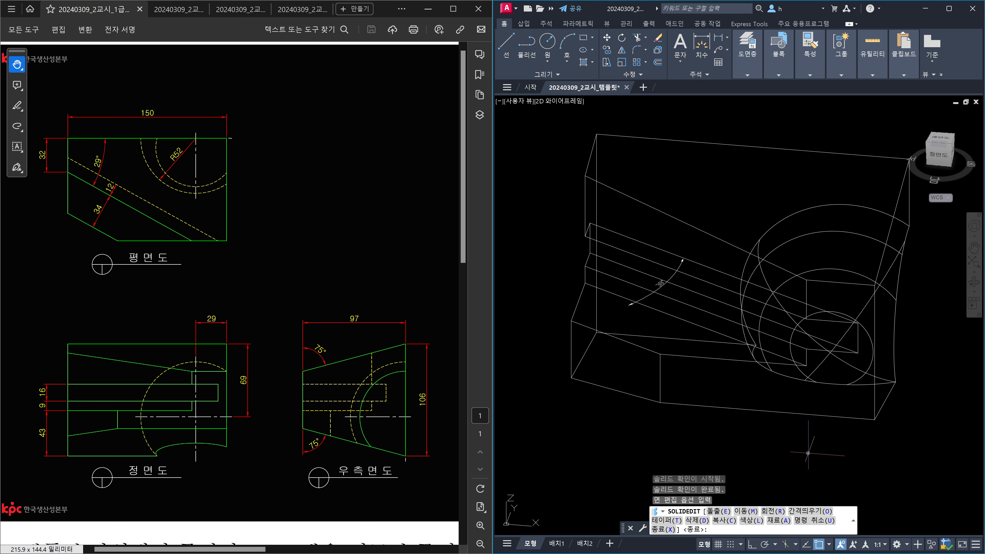
key(Escape)
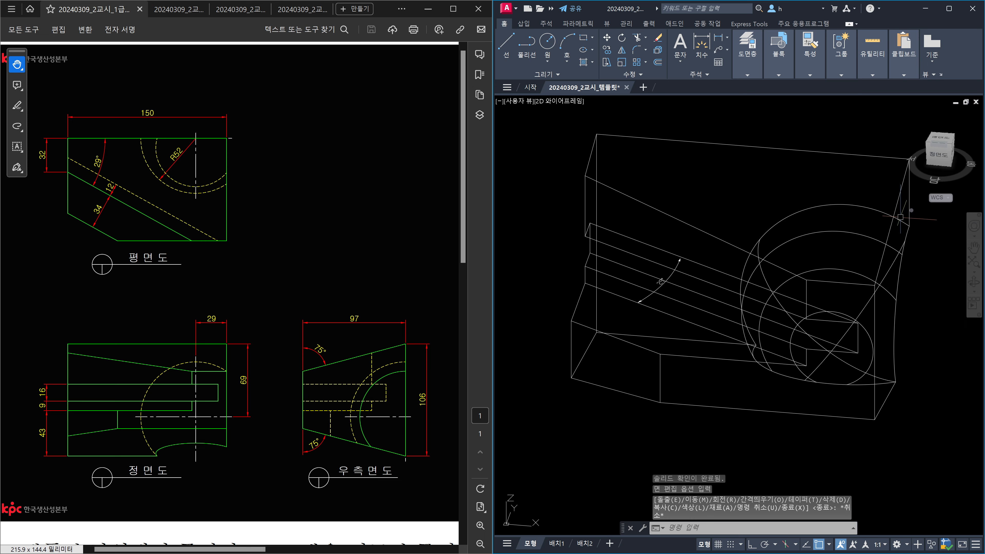
Step: Return to the plan view and delete the angular dimension at the lower slanted line
click(939, 139)
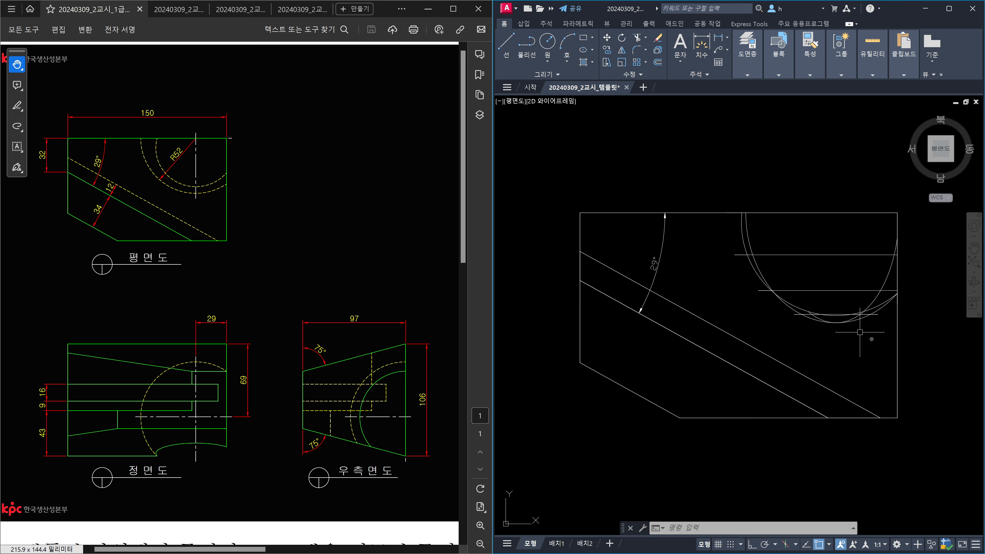
click(679, 276)
click(638, 231)
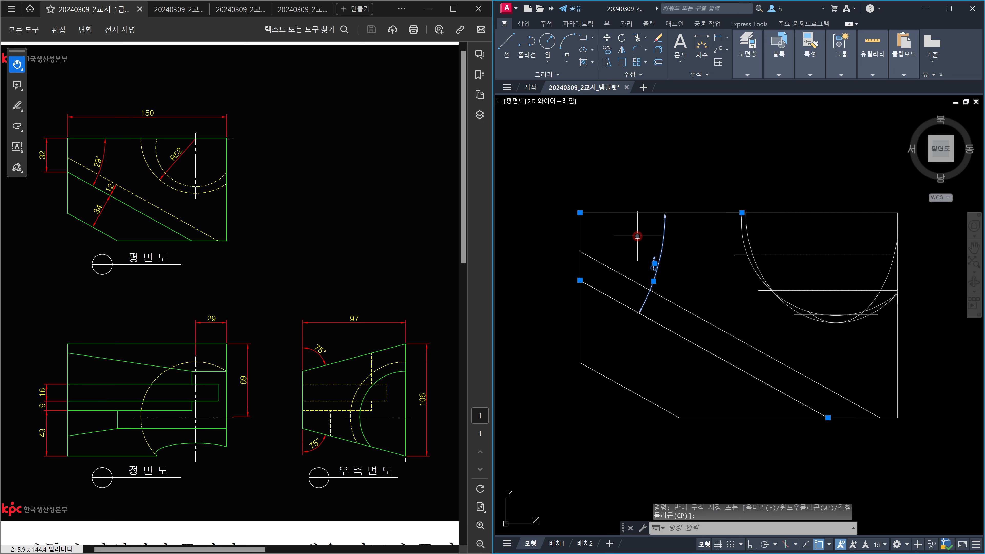
key(Delete)
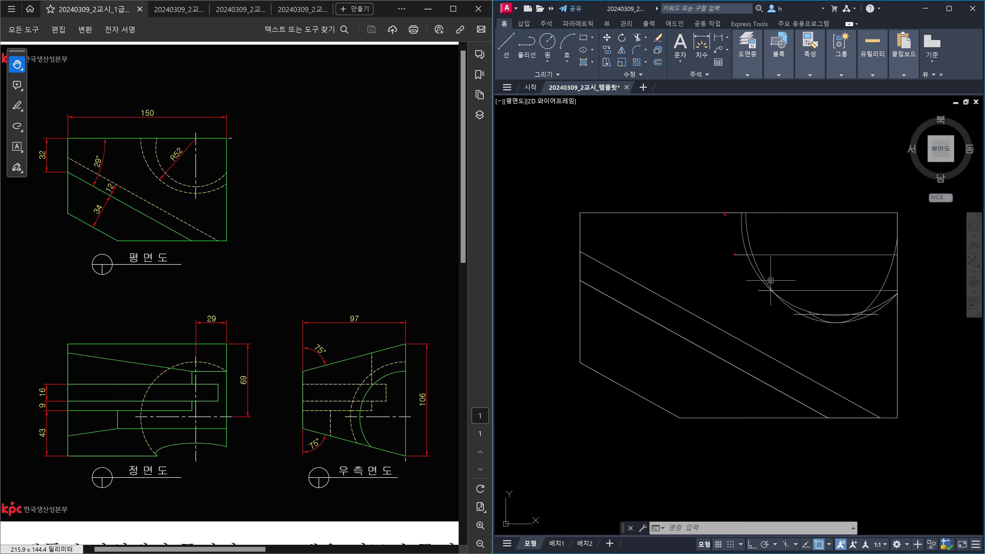
mouse_move(724, 214)
mouse_down()
mouse_move(741, 271)
mouse_move(763, 302)
mouse_move(814, 322)
mouse_move(866, 317)
mouse_up()
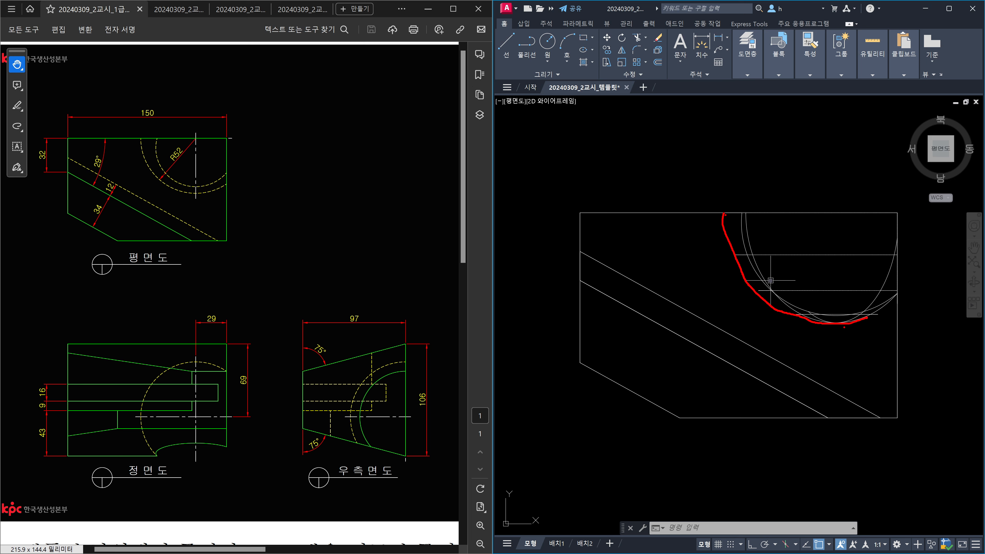
key(Escape)
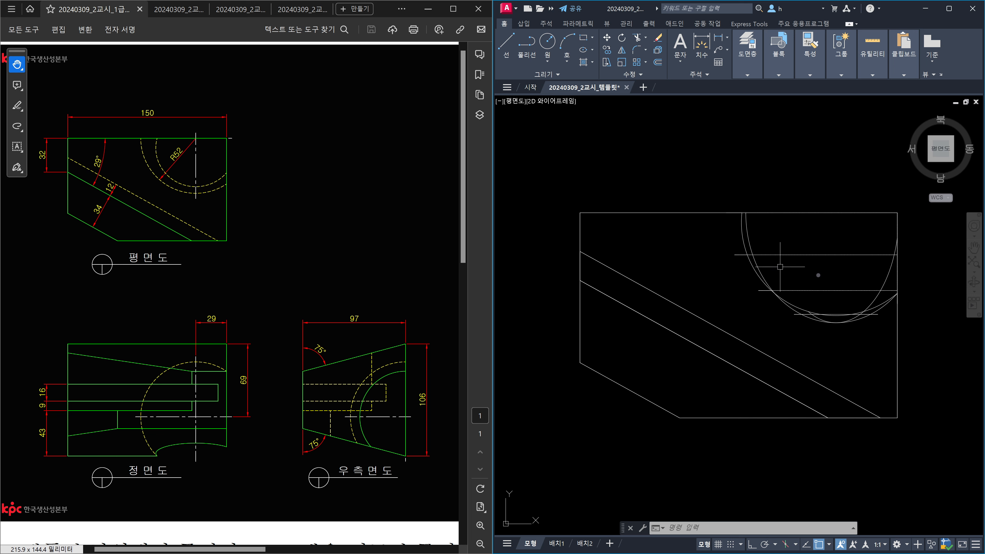
Step: Create a flatshot of the plan view as a new block, inserted beside the solid at scale 1 and rotation 0
scroll(825, 286, down, 2)
middle_drag(835, 302, 749, 298)
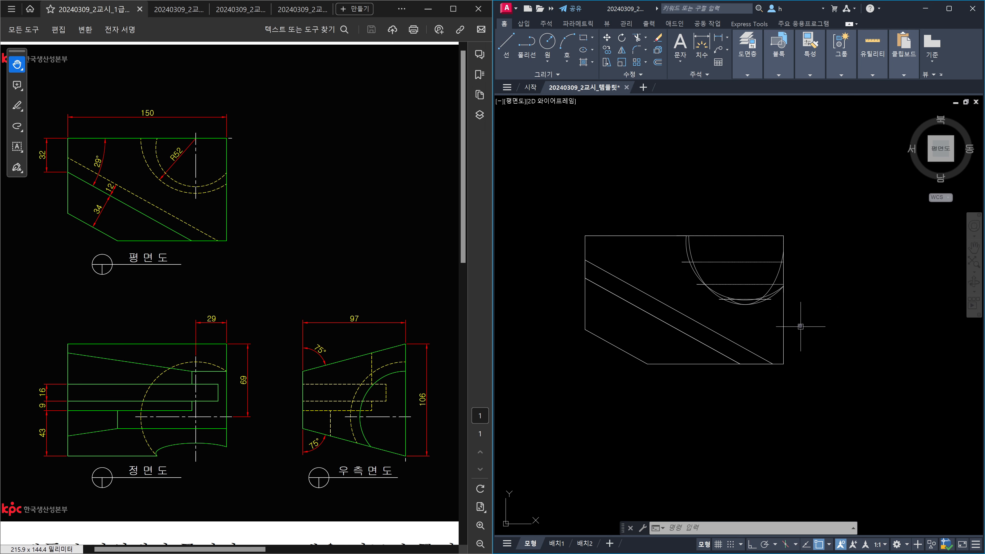
text(fshot)
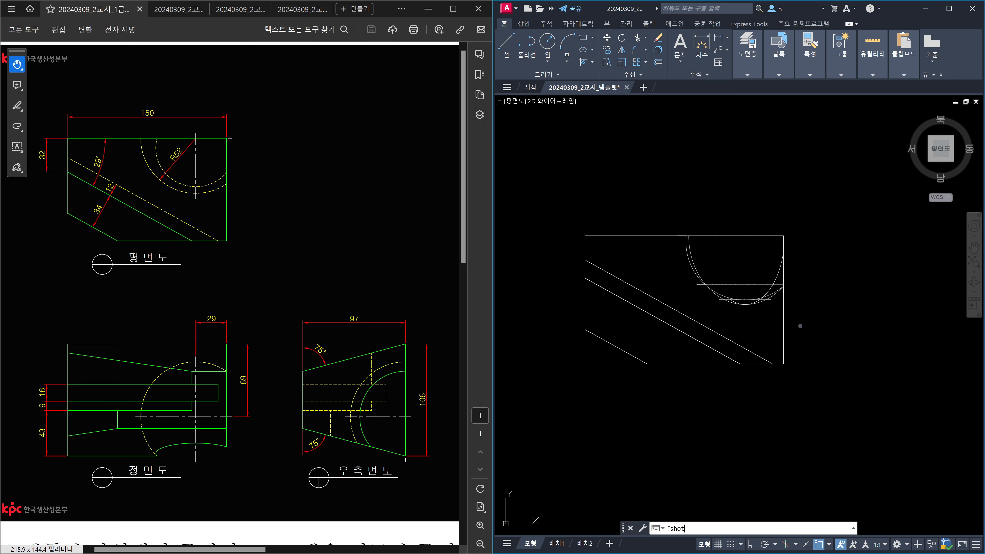
key(Return)
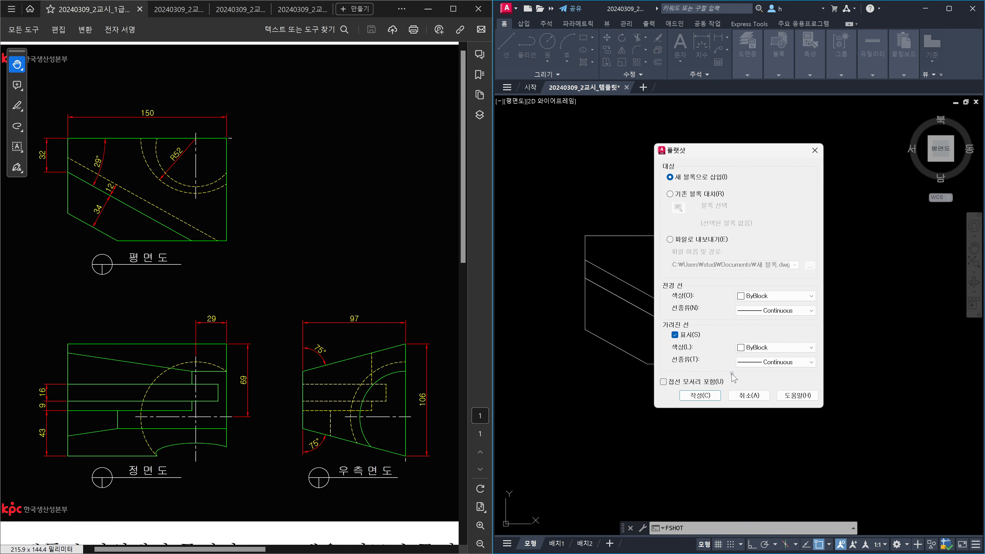
click(702, 395)
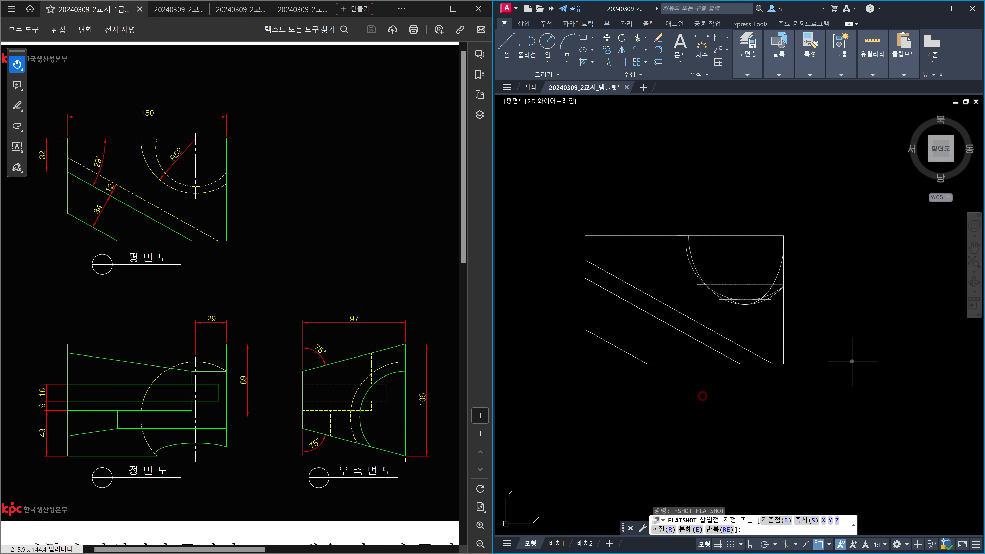
click(766, 407)
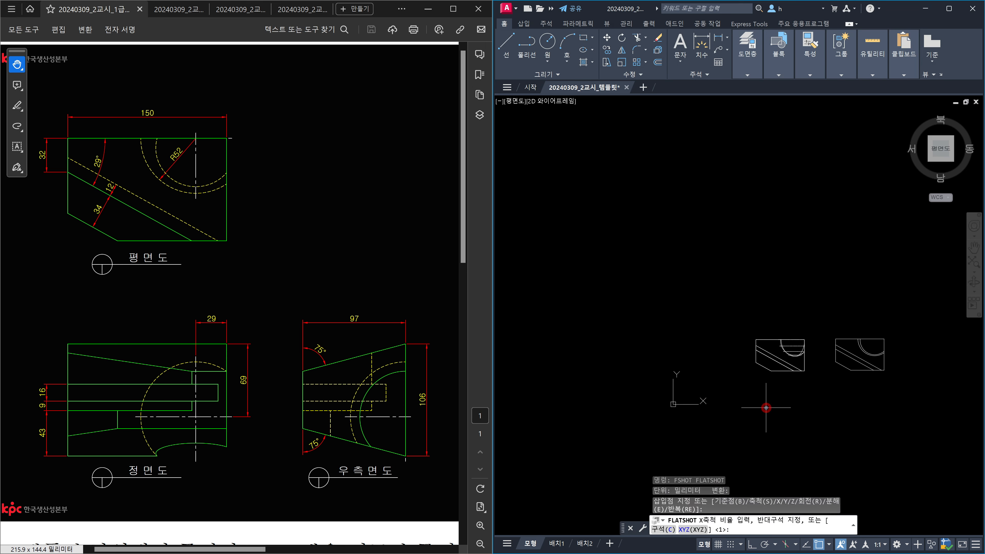
key(Return)
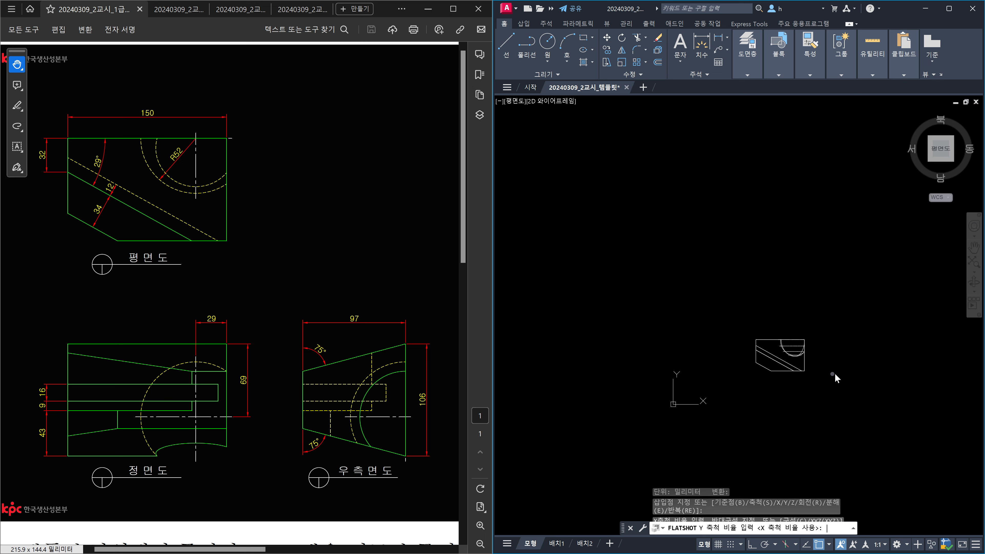
key(Return)
key(Return)
scroll(861, 345, up, 8)
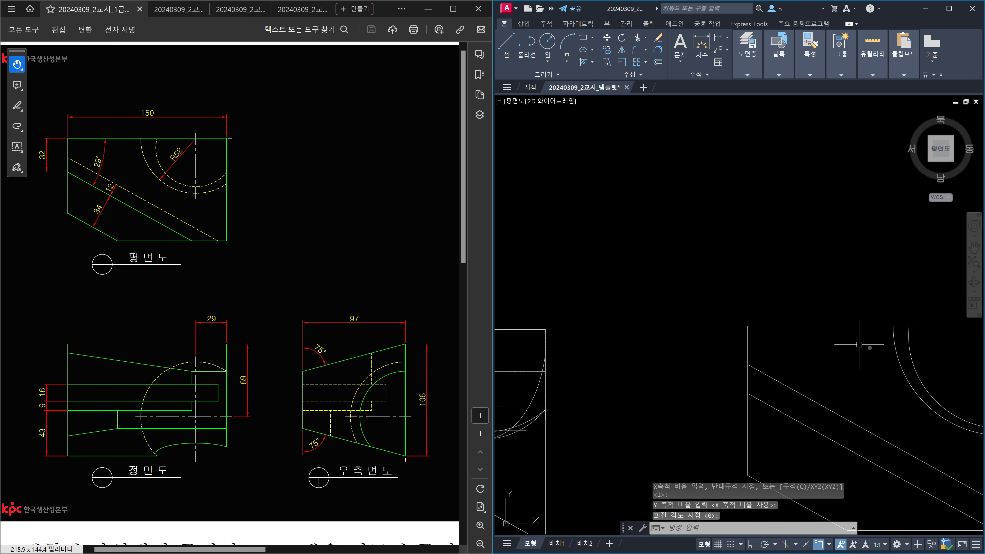
scroll(901, 368, down, 3)
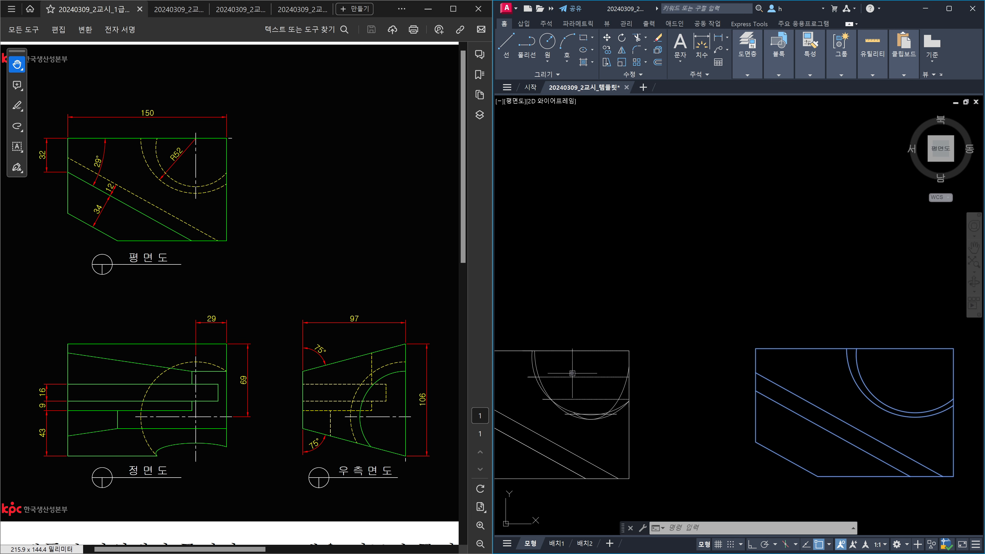
middle_drag(572, 373, 620, 373)
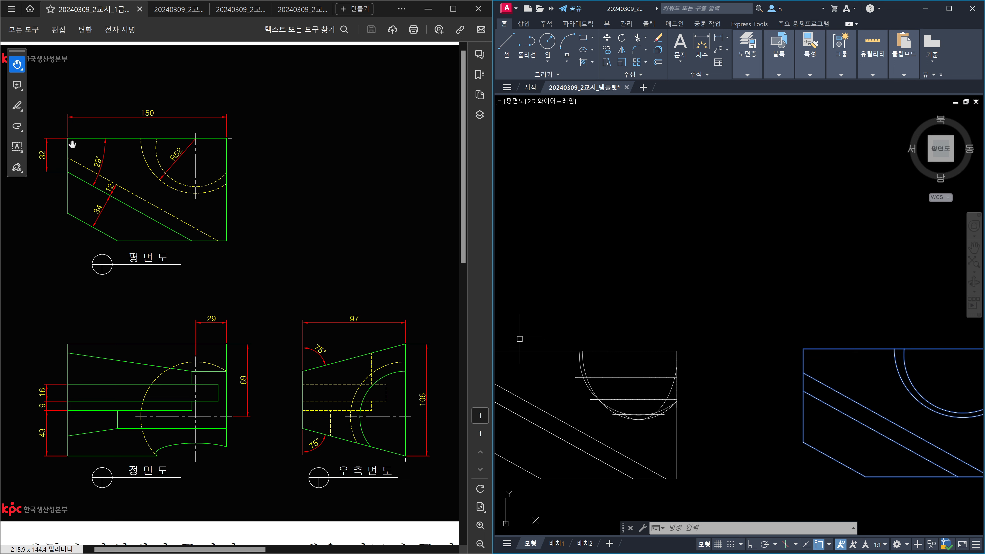
key(ctrl+2)
drag(69, 138, 231, 138)
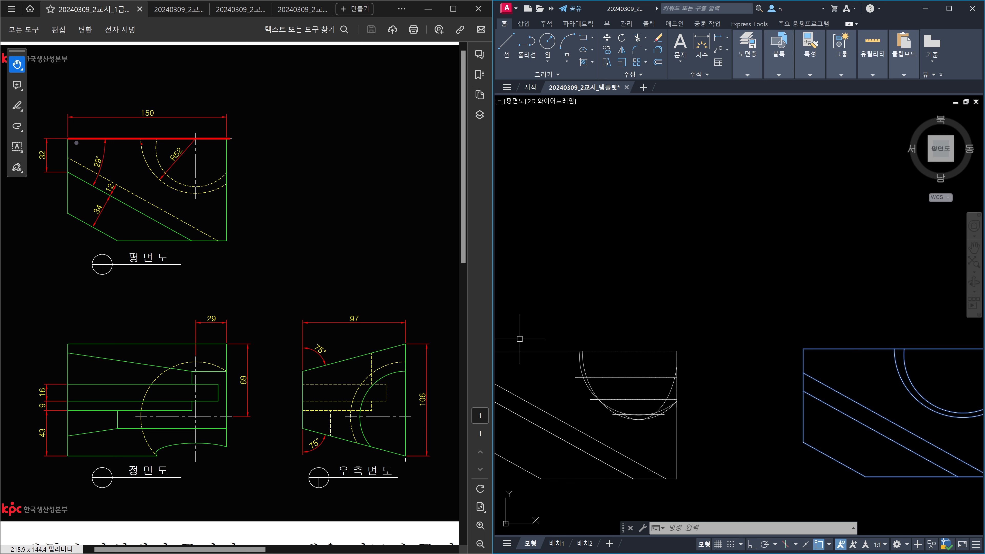
mouse_move(141, 143)
mouse_down()
mouse_move(134, 134)
mouse_move(146, 147)
mouse_move(134, 152)
mouse_up()
mouse_move(151, 451)
mouse_down()
mouse_move(141, 416)
mouse_move(166, 367)
mouse_move(224, 369)
mouse_up()
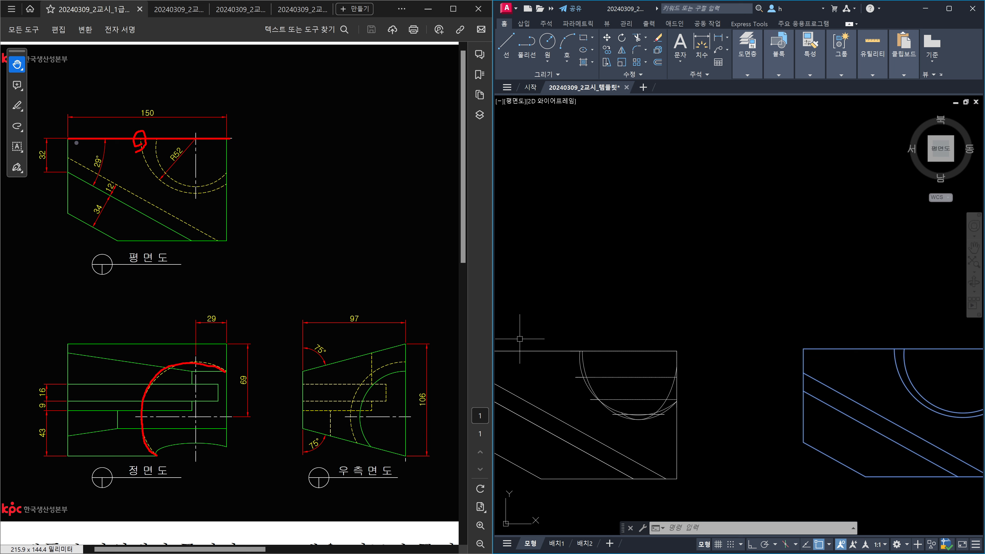
mouse_move(792, 301)
mouse_down()
mouse_move(810, 330)
mouse_move(858, 285)
mouse_move(846, 311)
mouse_up()
drag(277, 132, 250, 157)
mouse_move(250, 151)
mouse_down()
mouse_move(240, 170)
mouse_move(260, 165)
mouse_up()
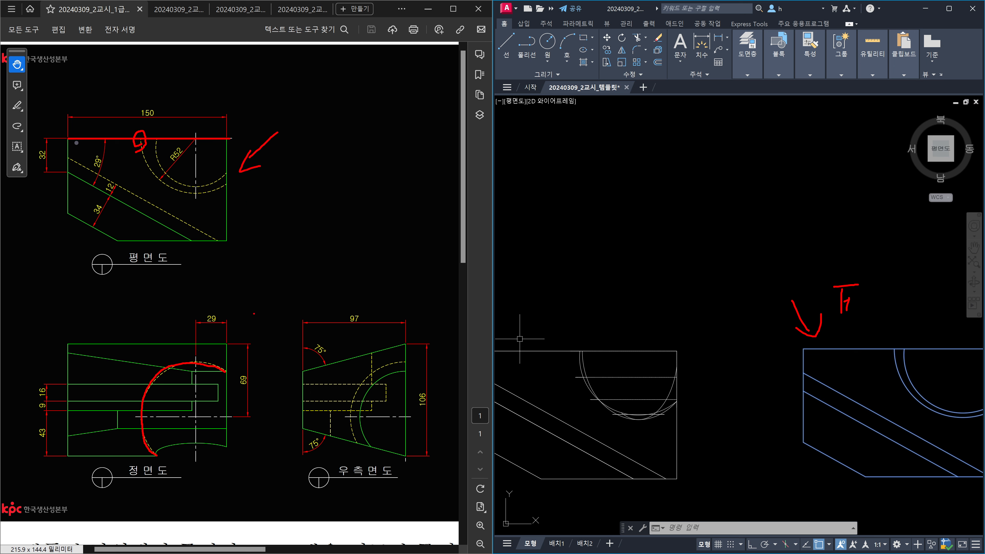
mouse_move(253, 314)
mouse_down()
mouse_move(232, 333)
mouse_move(258, 330)
mouse_up()
mouse_move(103, 215)
mouse_down()
mouse_move(102, 231)
mouse_move(109, 179)
mouse_move(87, 228)
mouse_up()
mouse_move(104, 182)
mouse_down()
mouse_move(106, 154)
mouse_move(101, 174)
mouse_move(40, 157)
mouse_move(52, 144)
mouse_up()
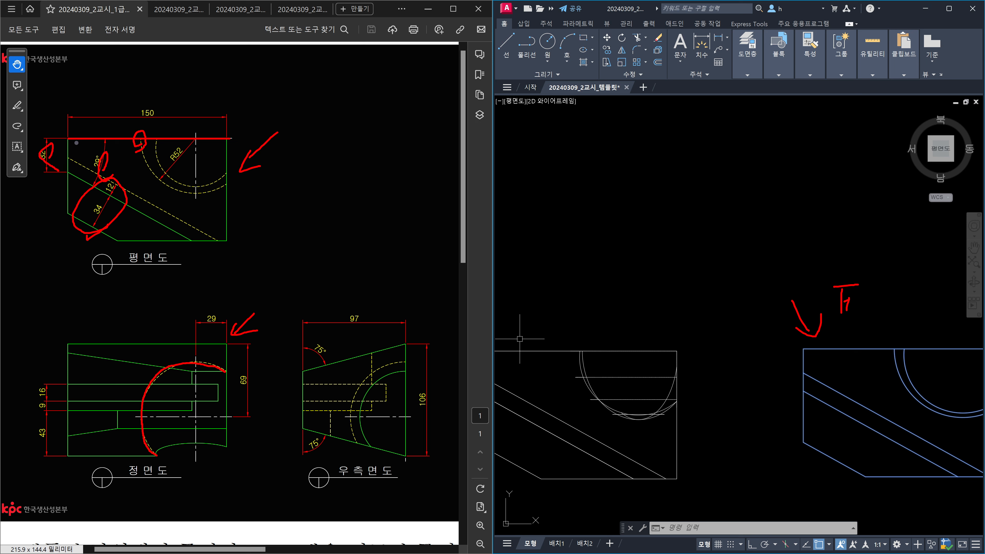
mouse_move(170, 122)
mouse_down()
mouse_move(152, 101)
mouse_move(150, 122)
mouse_up()
mouse_move(125, 159)
mouse_down()
mouse_move(110, 163)
mouse_move(117, 174)
mouse_up()
mouse_move(198, 184)
mouse_down()
mouse_move(184, 165)
mouse_move(184, 178)
mouse_up()
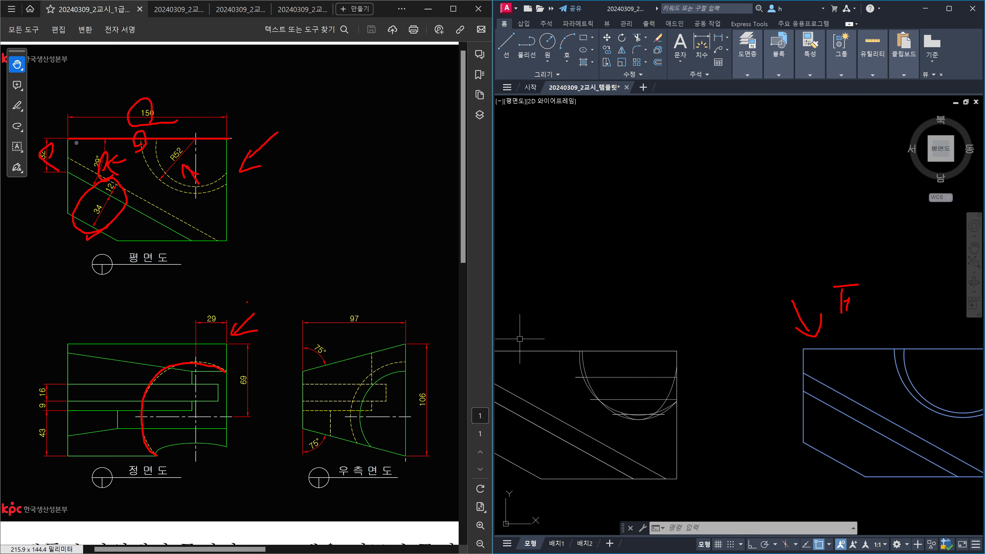
drag(260, 300, 232, 332)
mouse_move(182, 171)
mouse_down()
mouse_move(161, 151)
mouse_move(183, 167)
mouse_up()
mouse_move(278, 166)
mouse_down()
mouse_move(247, 186)
mouse_move(256, 190)
mouse_up()
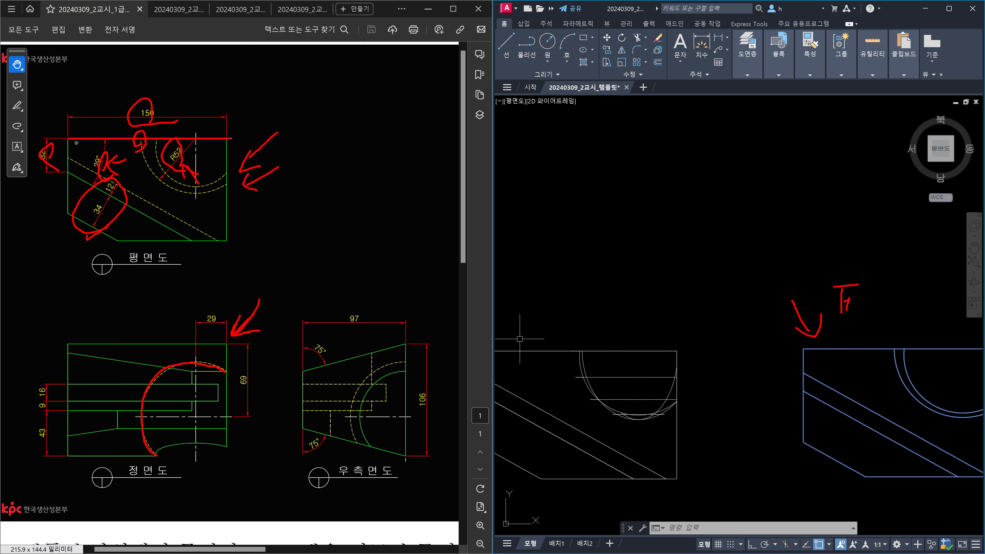
key(Escape)
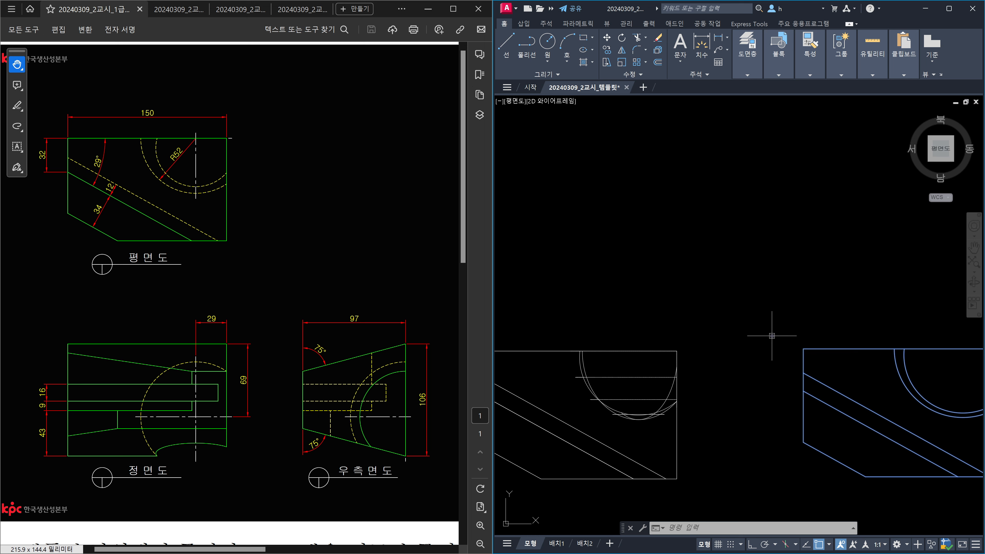
Step: Undo the flatshot of the plan view so only the 3D solid remains
key(Escape)
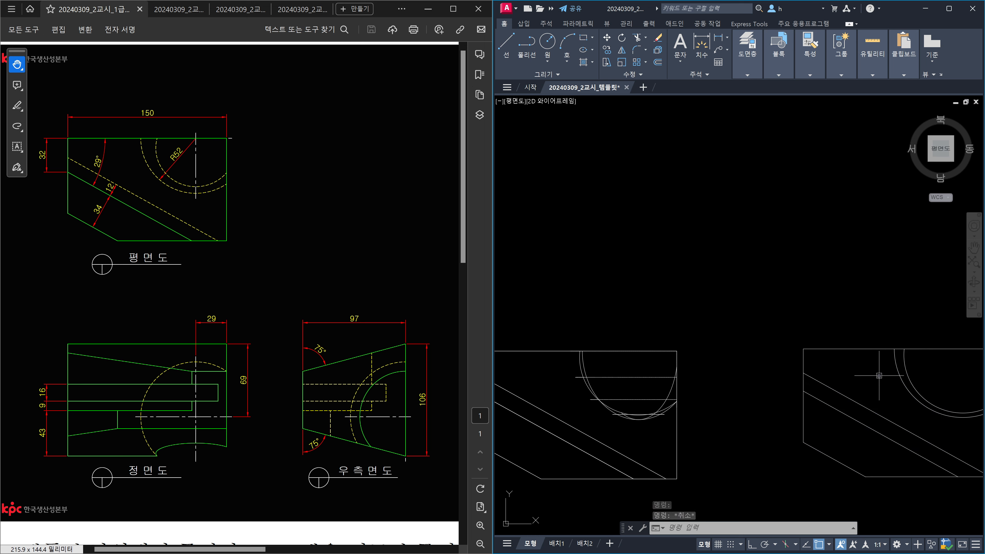
click(900, 376)
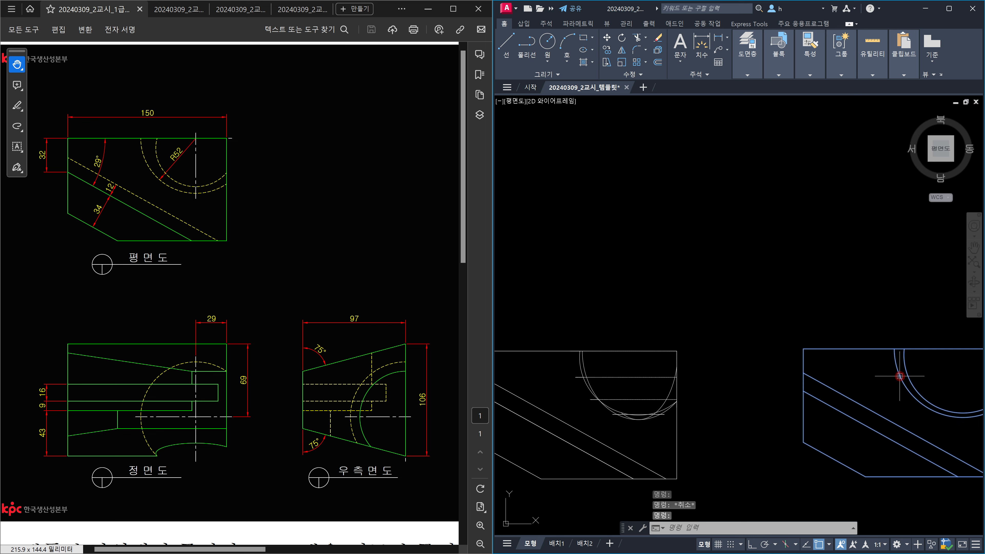
key(ctrl+z)
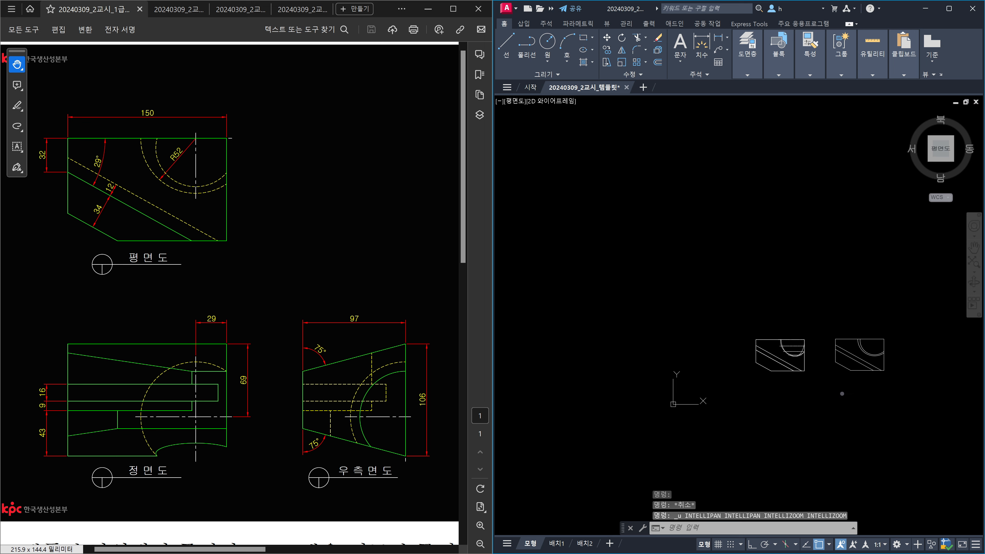
key(ctrl+z)
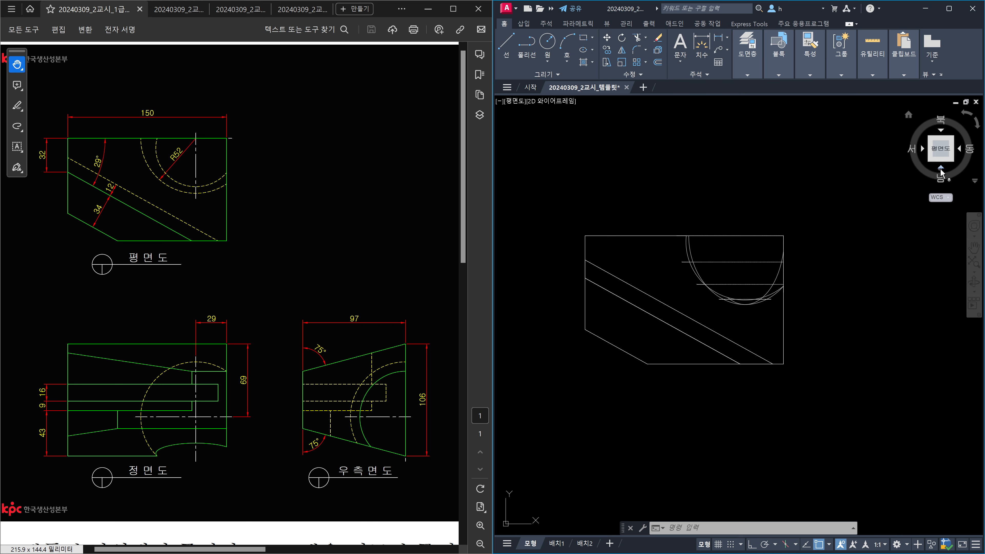
Step: Switch the solid to the front view and align the UCS with the current view
click(941, 170)
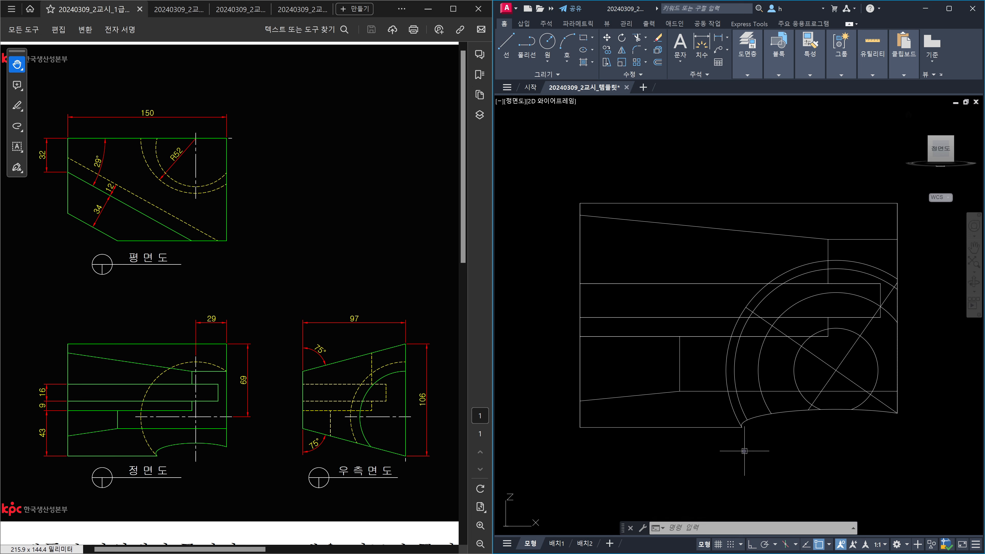
text(ucs)
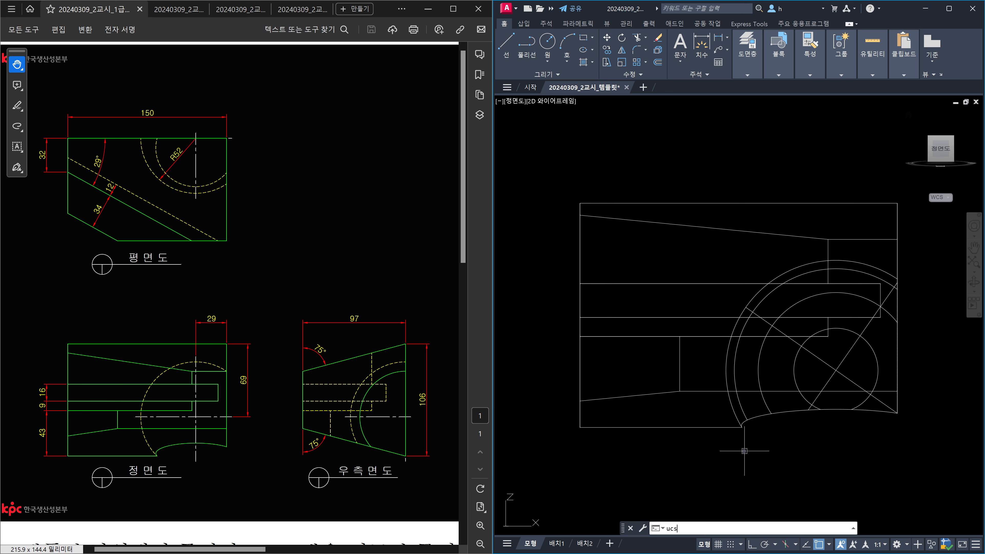
key(Return)
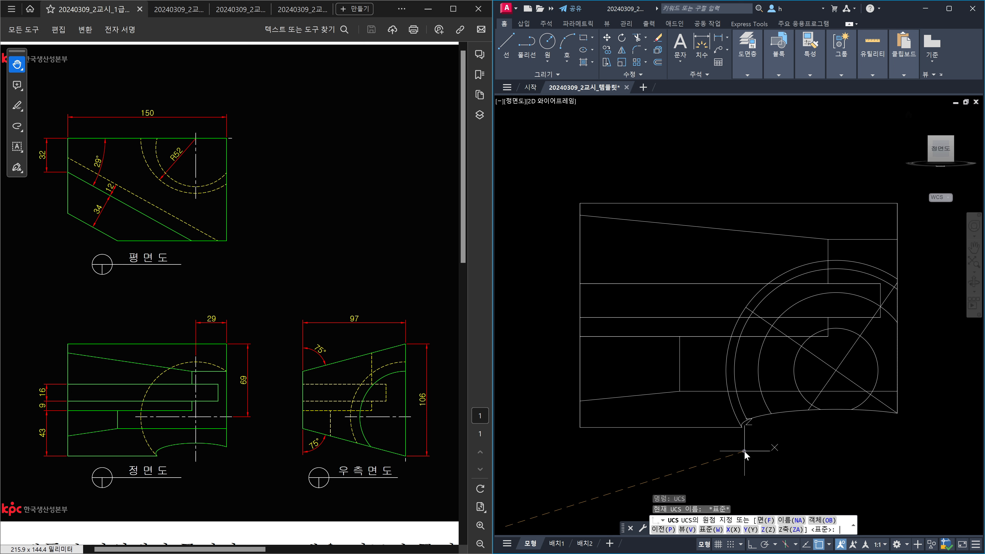
text(v)
key(Return)
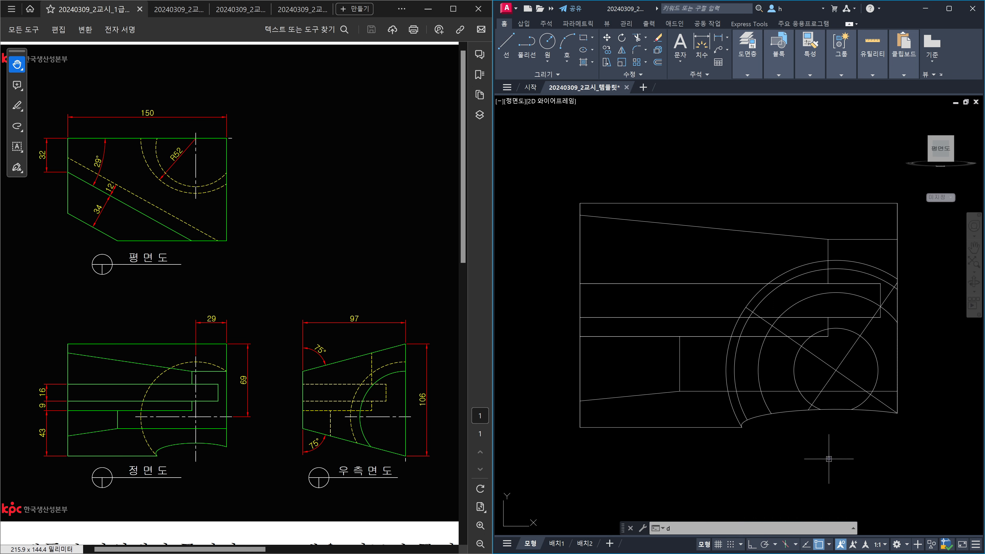
Step: Measure the radius of the large circular cut's arc with a radius dimension, without placing it
text(dra)
key(Return)
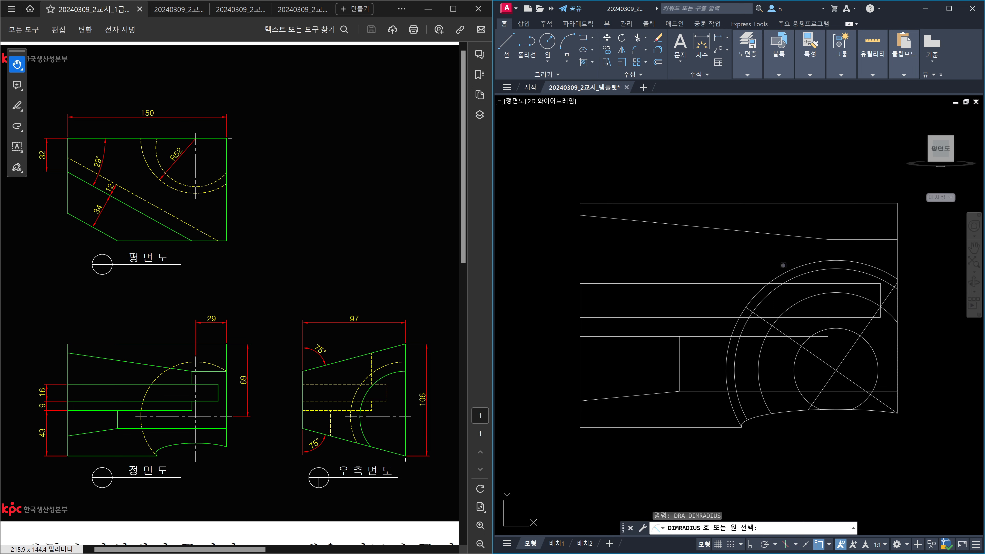
click(788, 270)
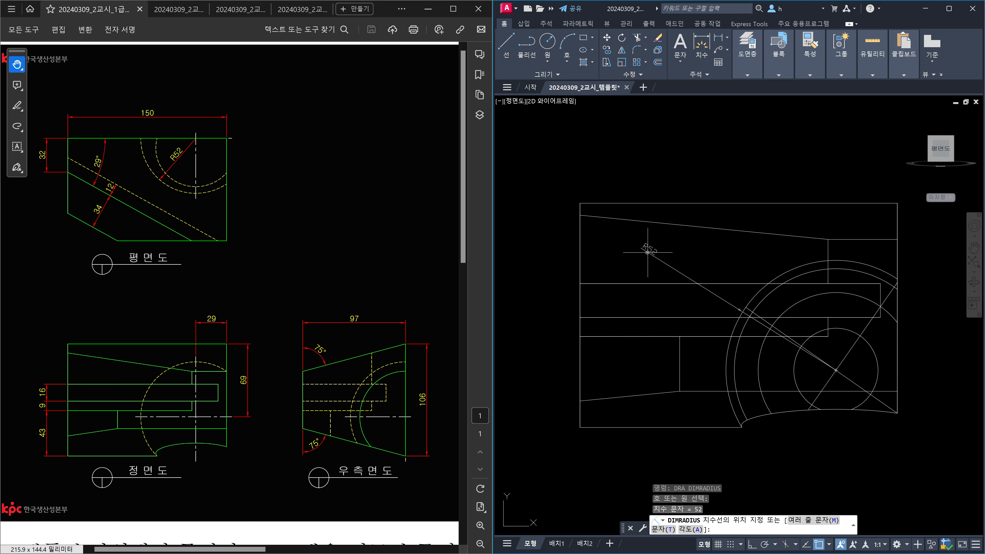
key(Escape)
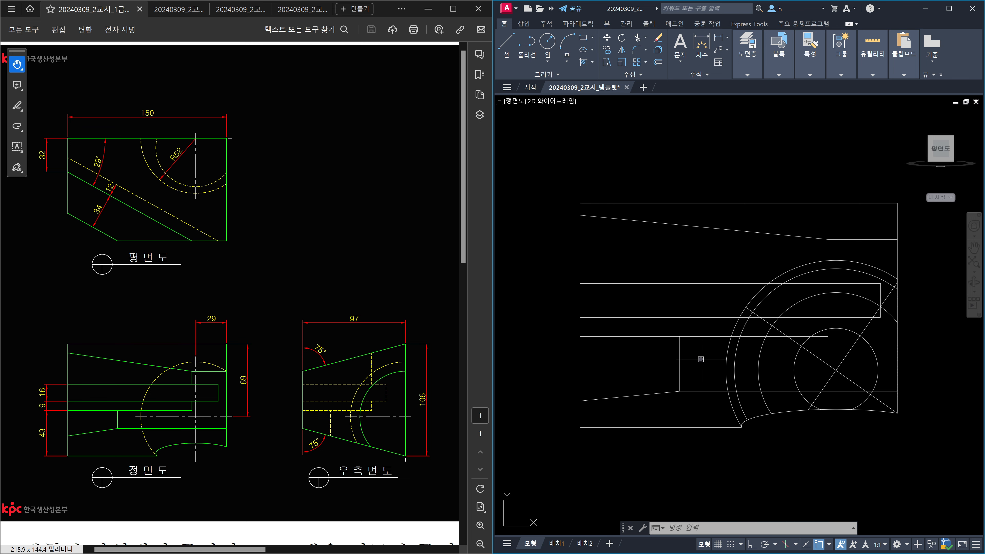
Step: Measure the height from the front view's lower-left corner to the long horizontal edge below the slot, without placing the dimension
text(dli)
key(Return)
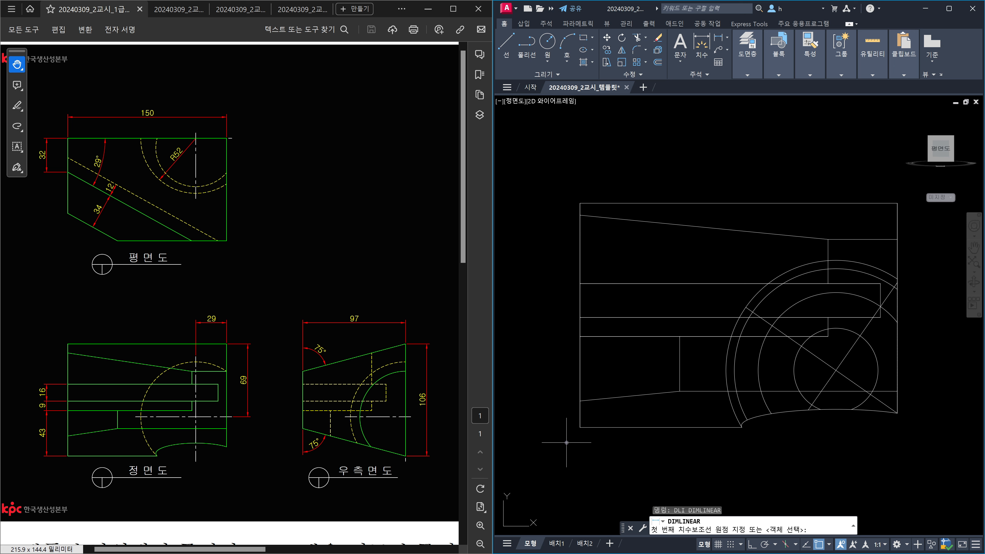
click(580, 427)
click(579, 336)
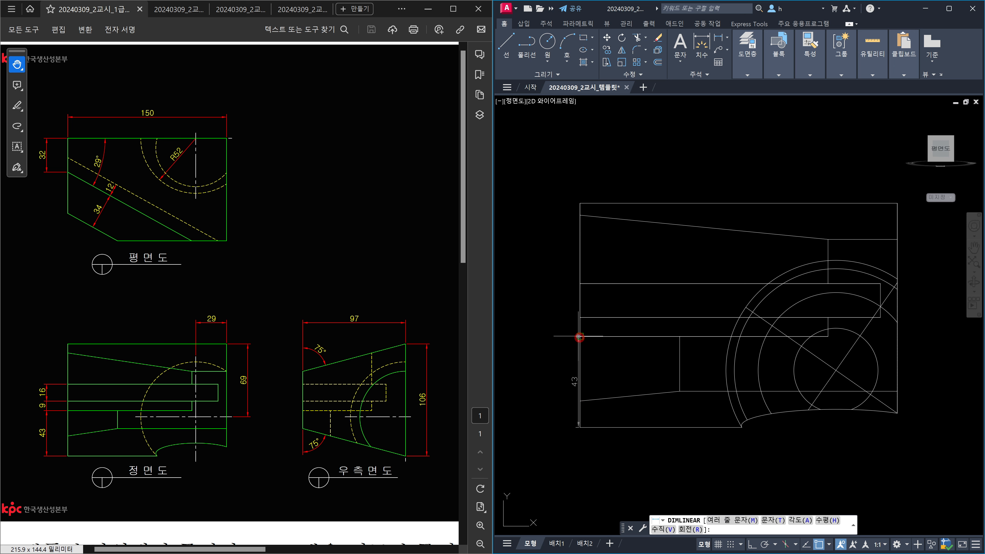
key(Escape)
Step: Measure the gap from the lower horizontal edge to the slot and the slot's height at the left side, without placing the dimensions
key(space)
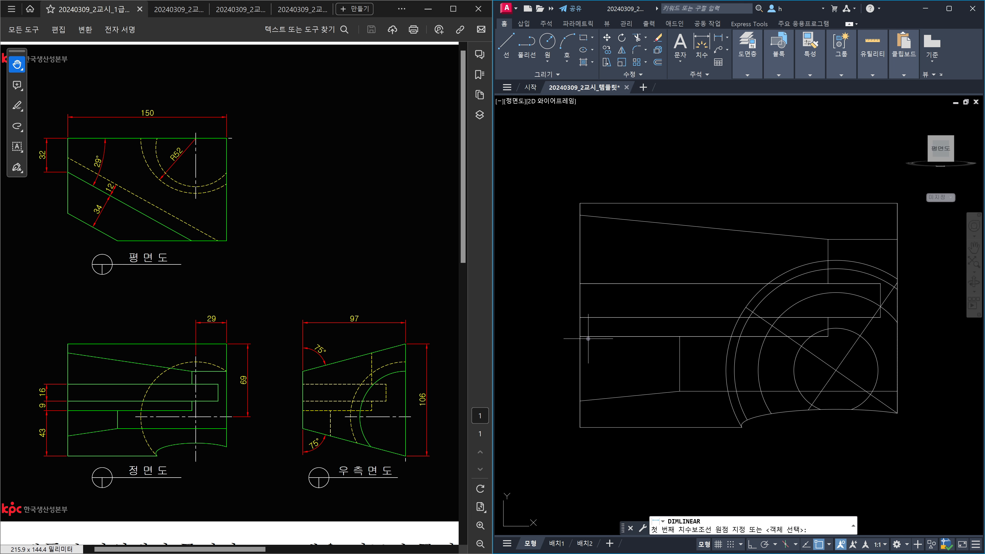
click(588, 337)
click(584, 320)
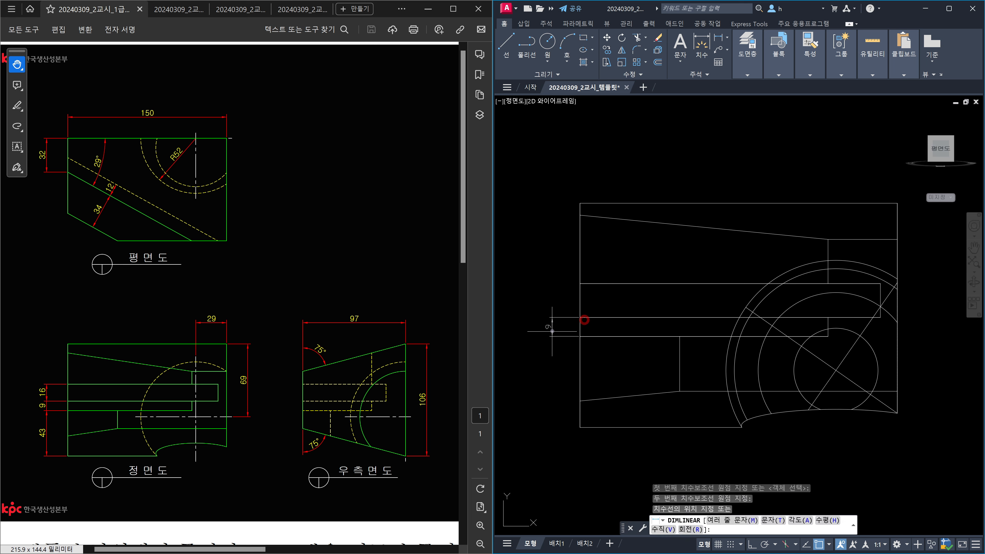
key(Escape)
key(space)
click(583, 317)
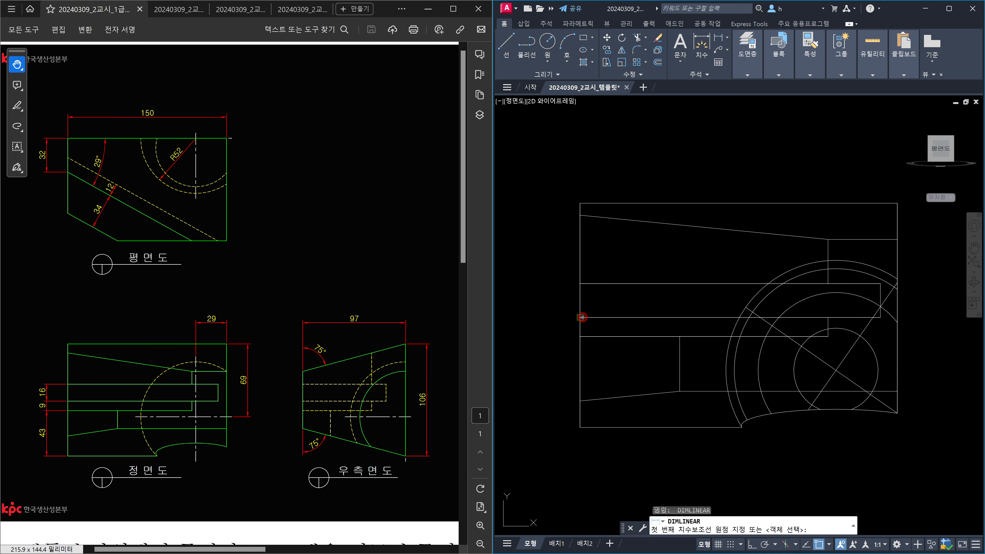
click(580, 284)
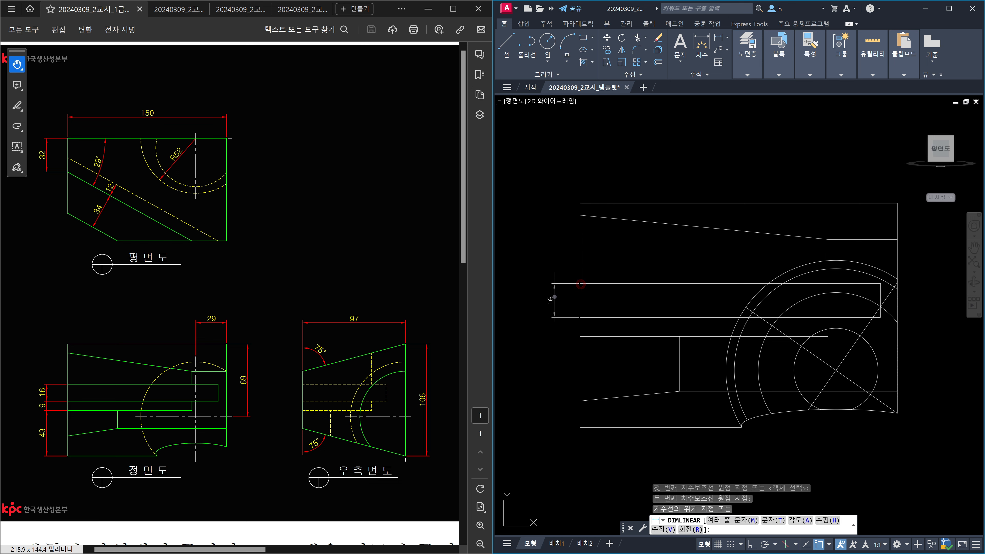
key(Escape)
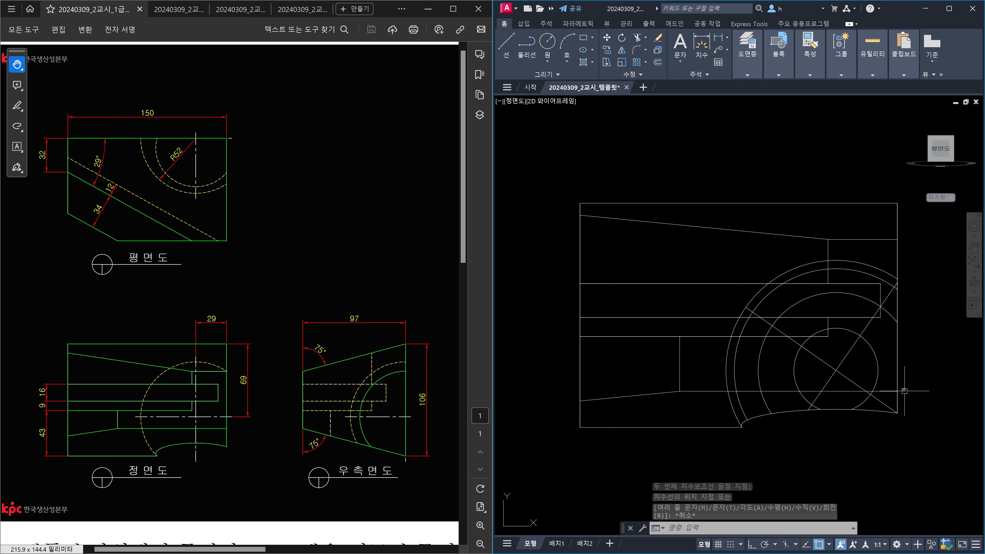
Step: Place a vertical linear dimension from the front view's upper-right corner to the centre of the circular cut
text(DLI)
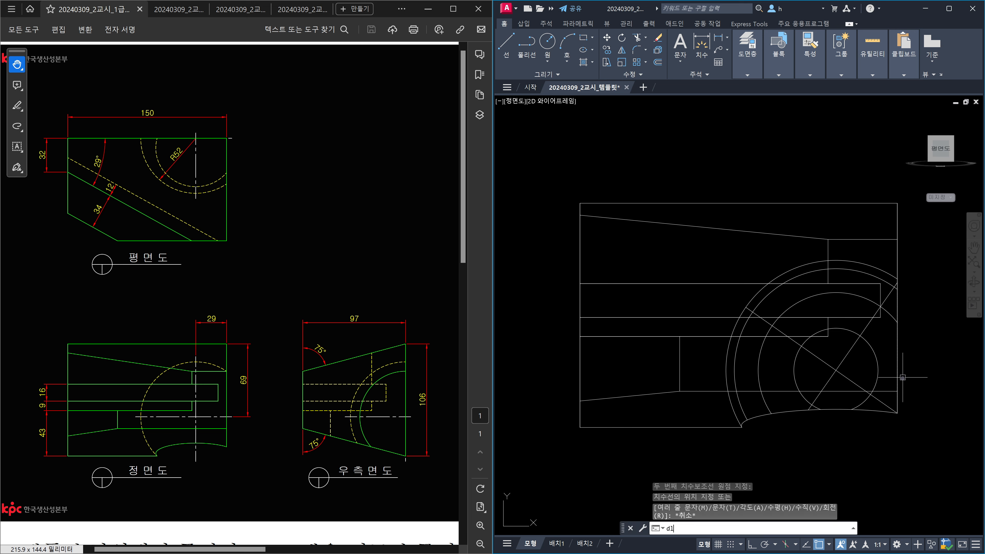
key(Return)
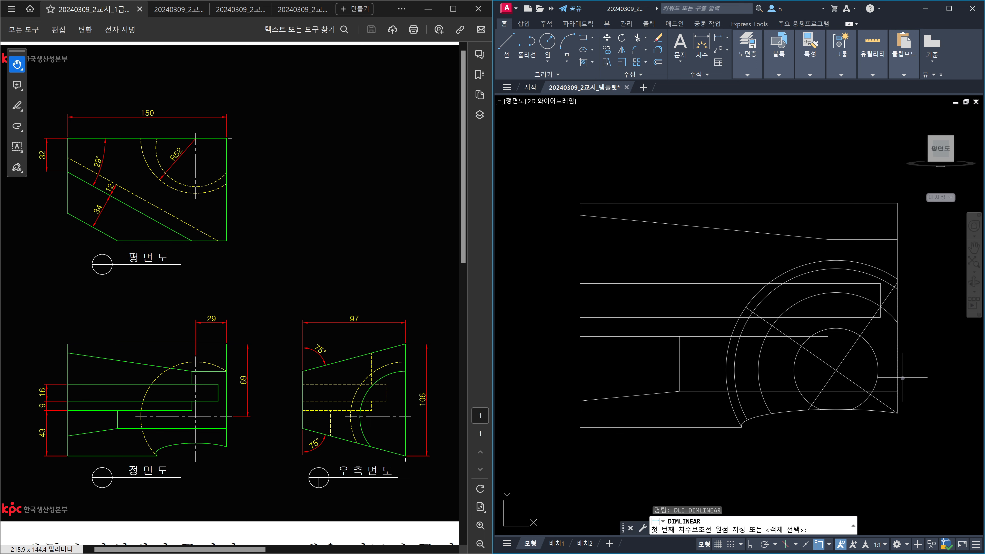
click(897, 207)
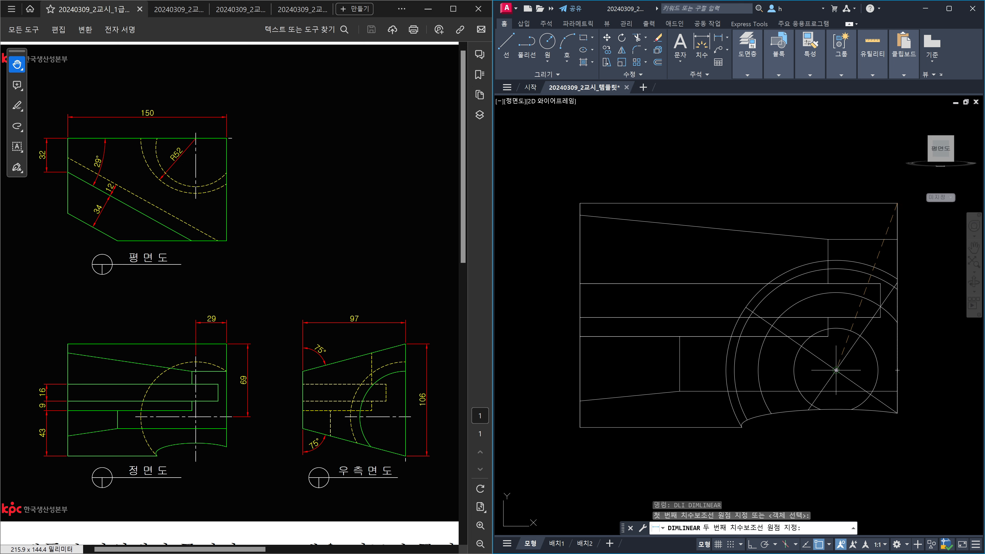
click(836, 370)
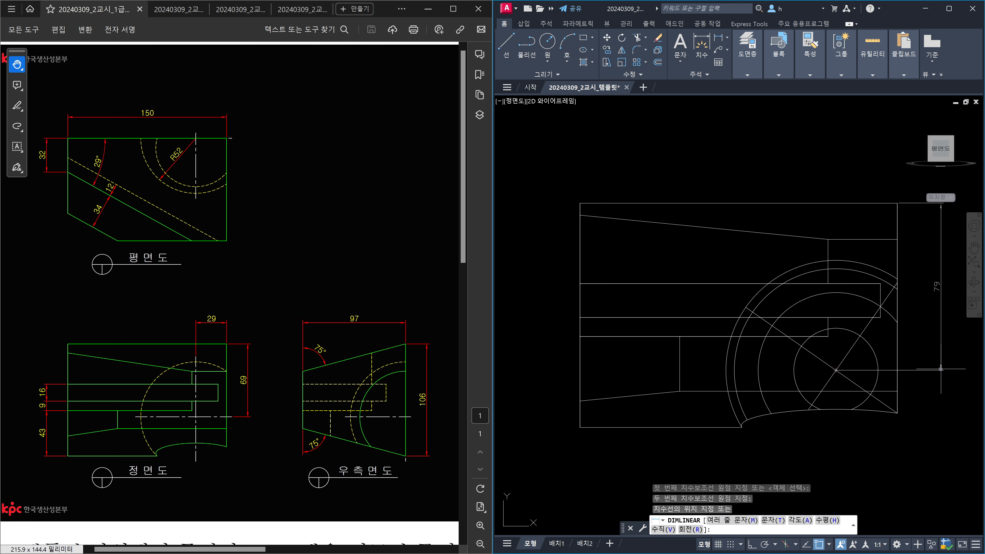
click(940, 368)
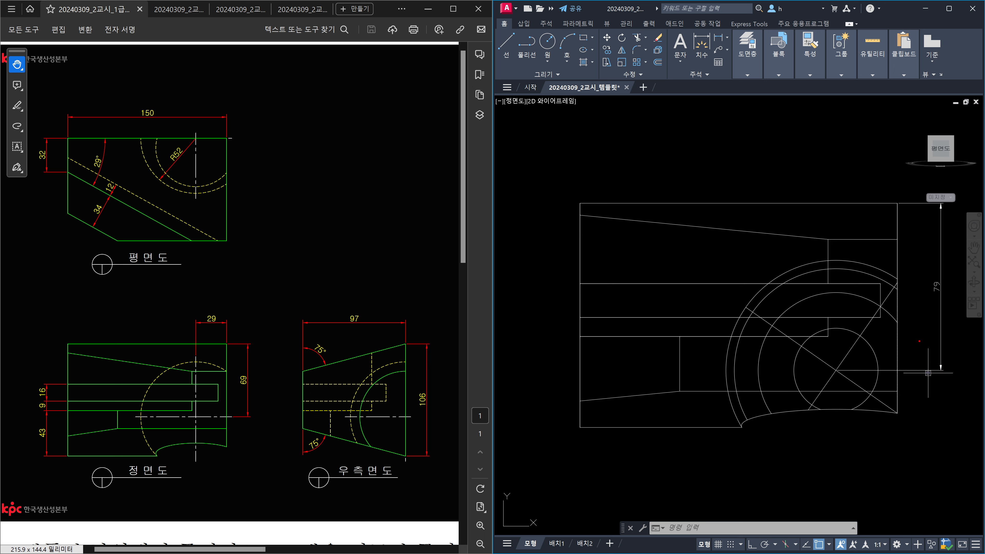
mouse_move(919, 341)
mouse_down()
mouse_move(919, 371)
mouse_move(939, 361)
mouse_up()
key(Escape)
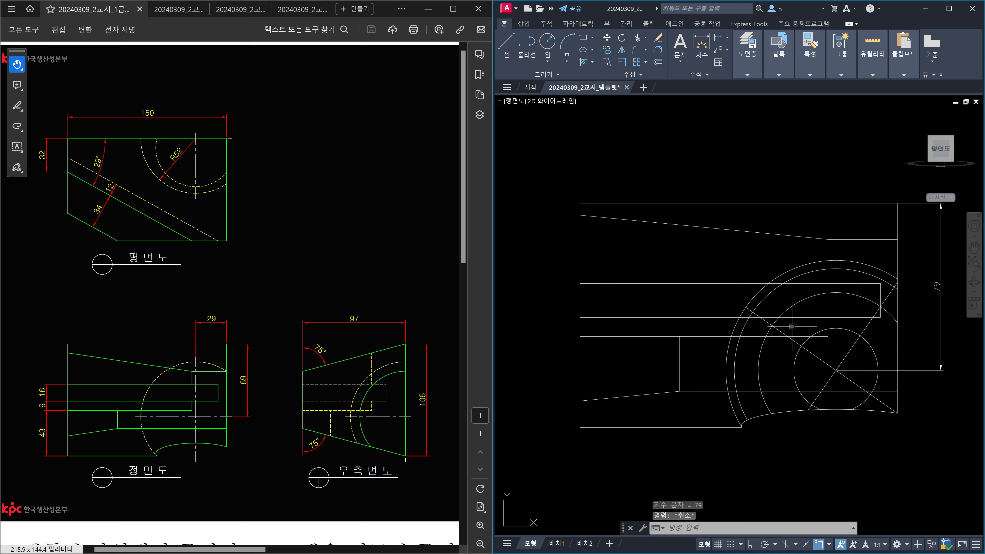
Step: Place a horizontal linear dimension above the front view from the solid's right edge to the centre of the circular cut
text(DLI)
key(Return)
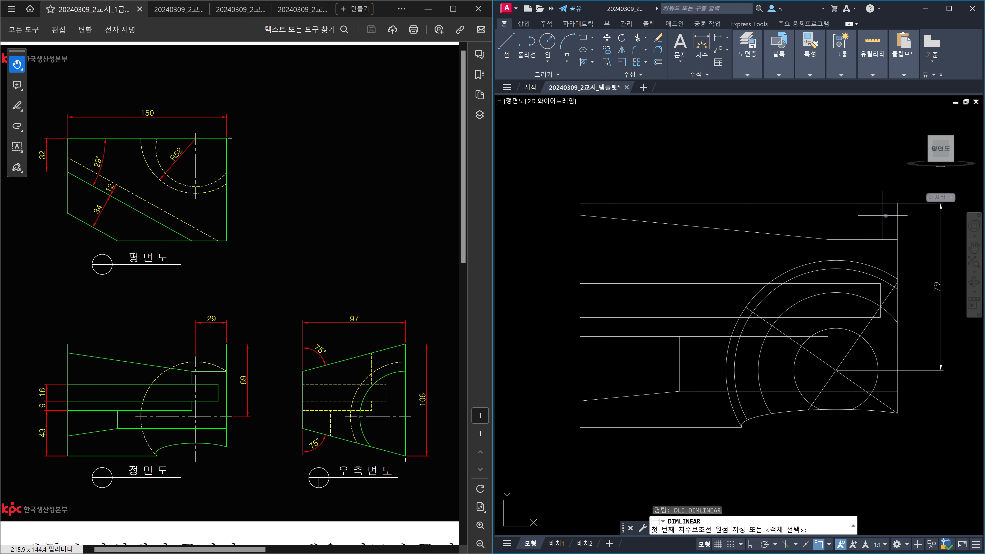
click(890, 203)
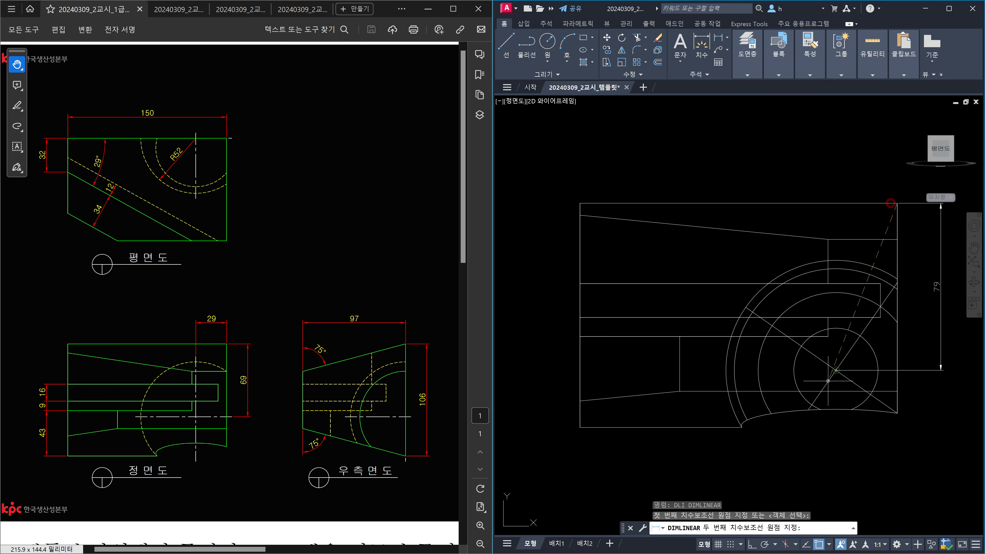
click(831, 375)
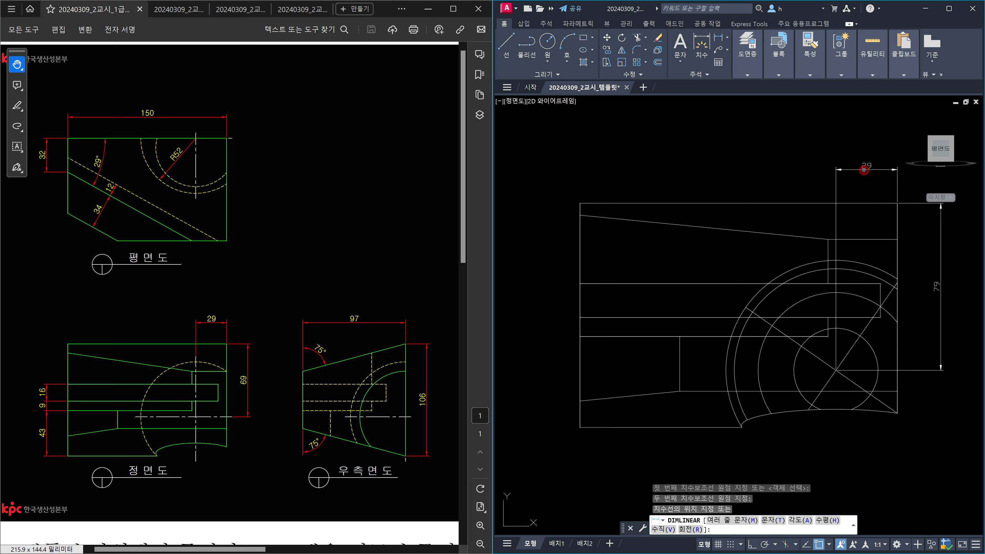
click(863, 171)
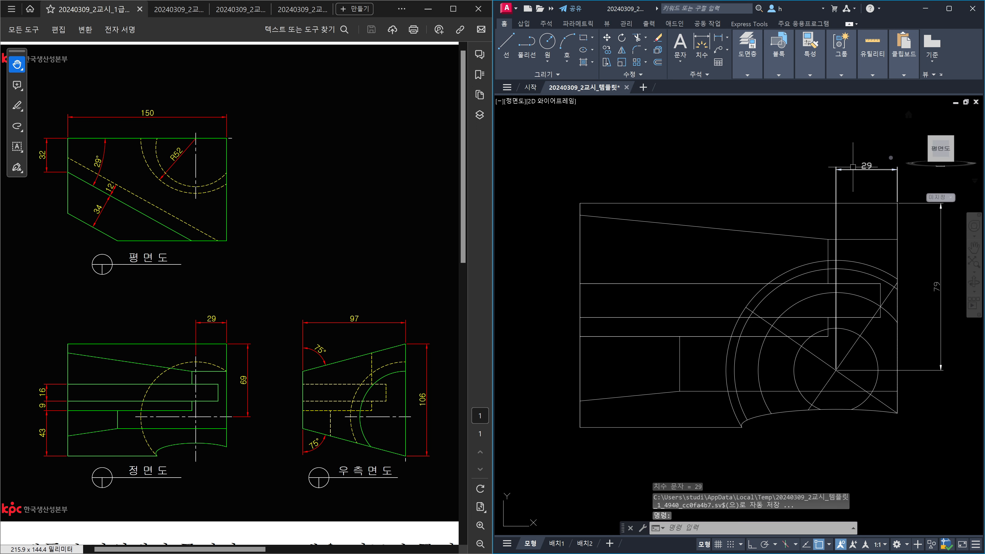
key(Escape)
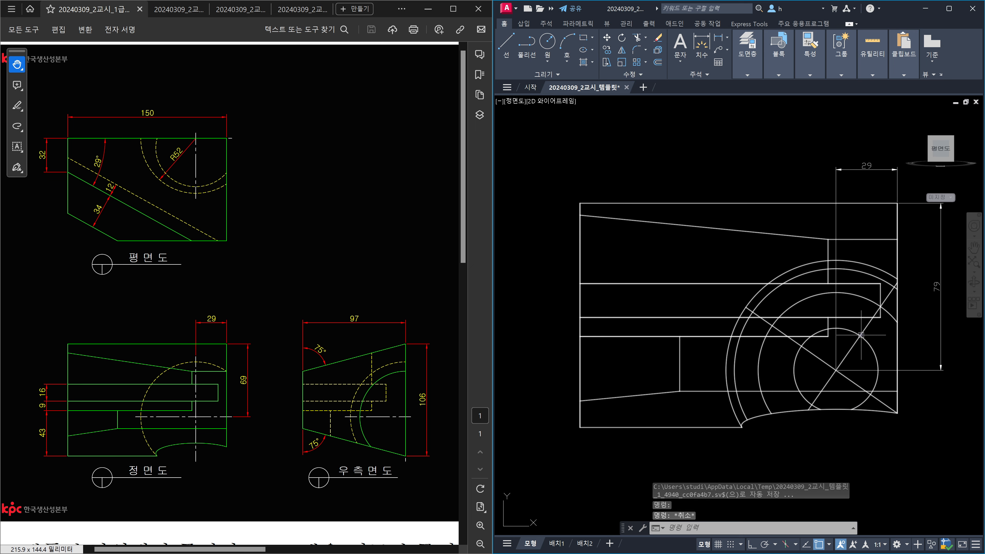
Step: Move the curved face of the circular cut 10 mm vertically upward with SOLIDEDIT's face move option, using ortho mode
mouse_move(861, 334)
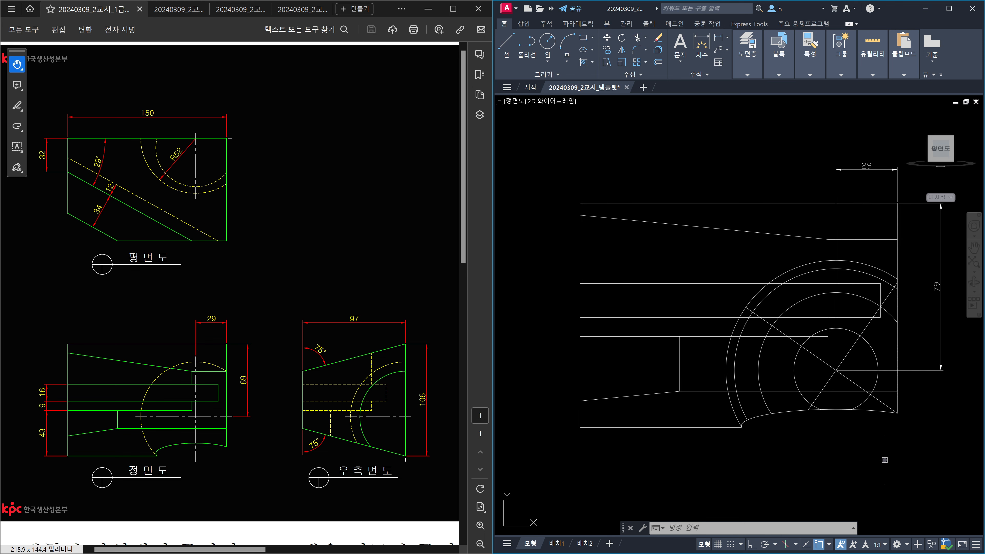
shift+middle_drag(885, 460, 708, 365)
middle_drag(796, 374, 779, 391)
shift+middle_drag(636, 372, 695, 445)
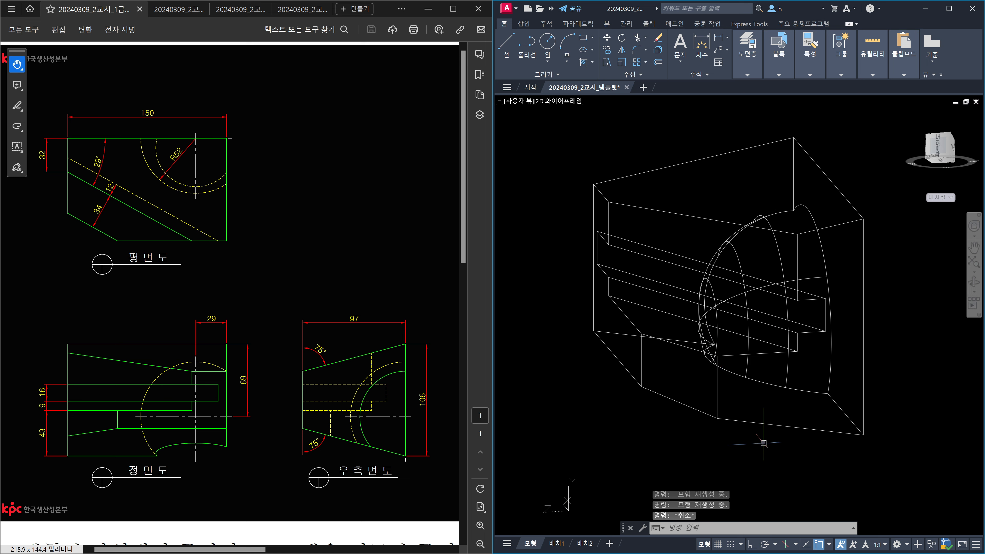
text(SOLI)
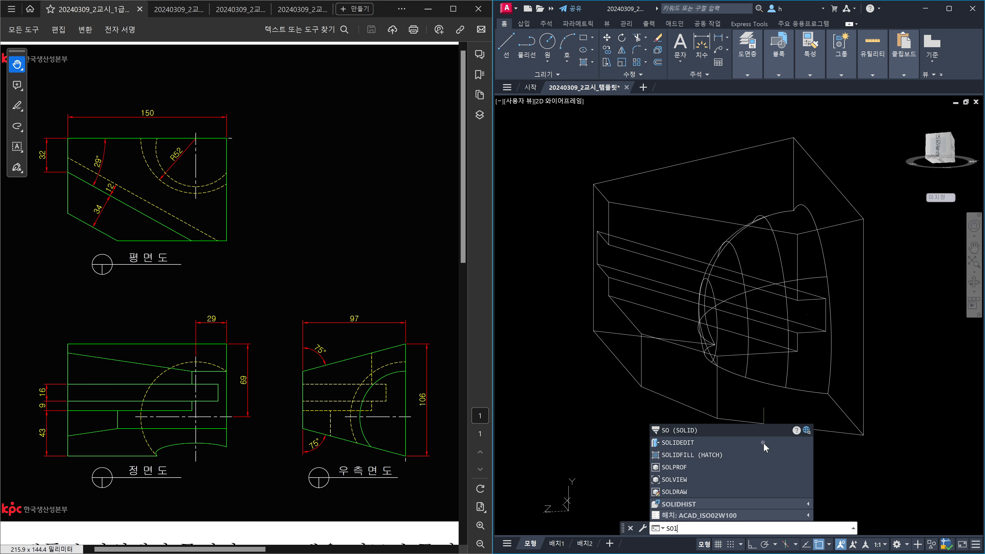
text(DEDIT)
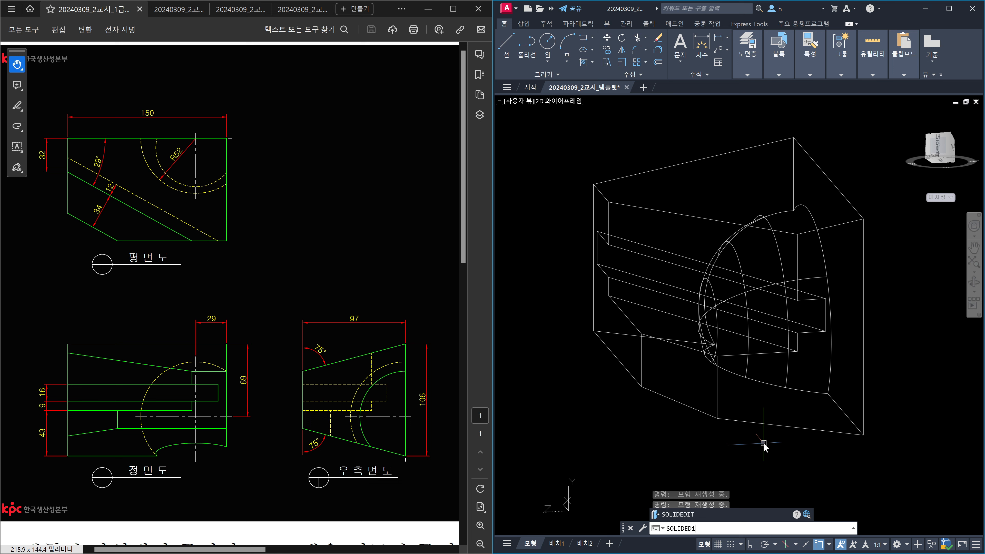
key(Return)
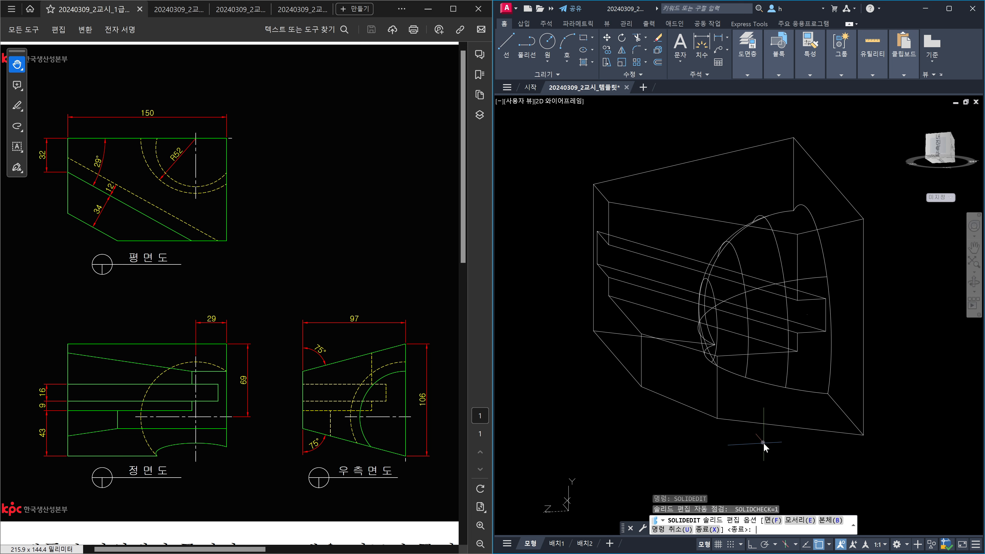
text(f)
key(Return)
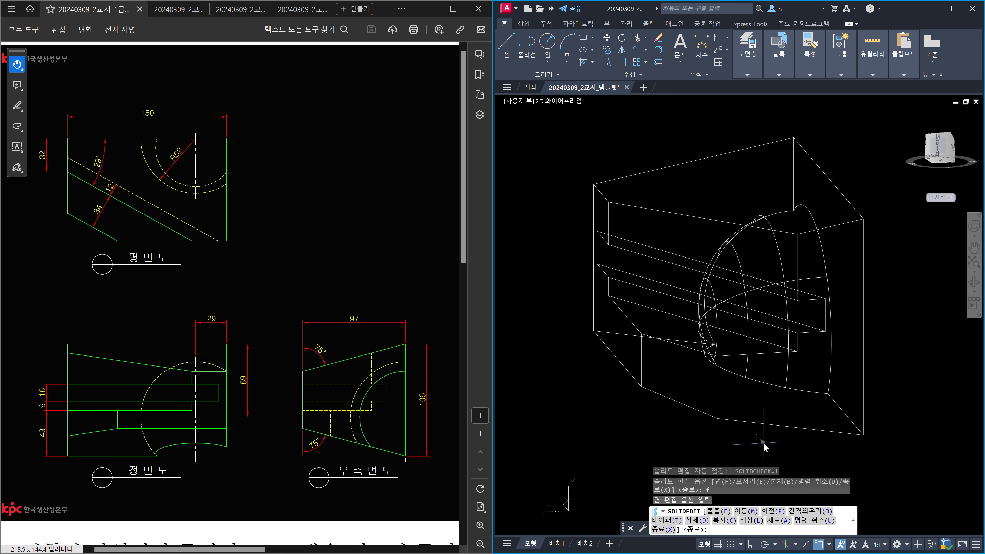
text(m)
key(Return)
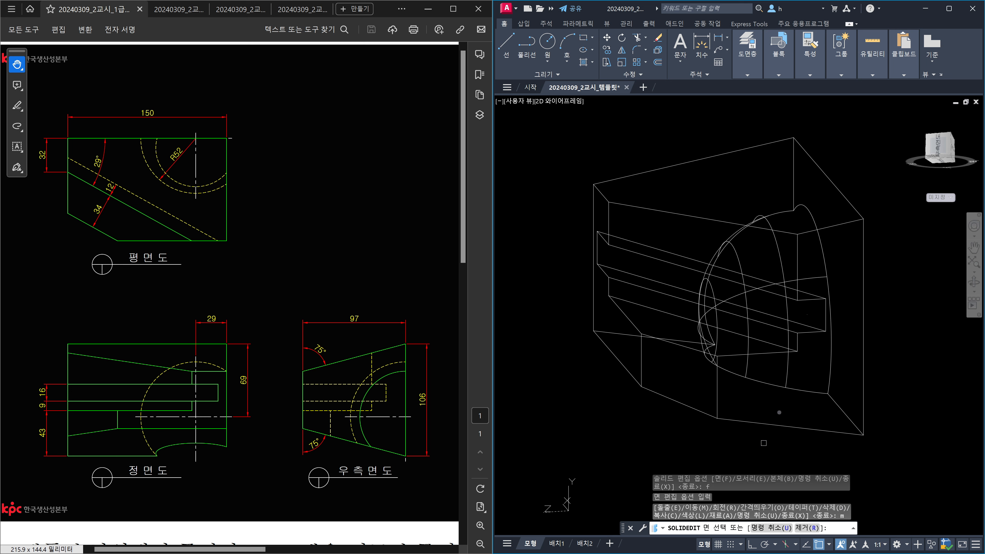
click(804, 374)
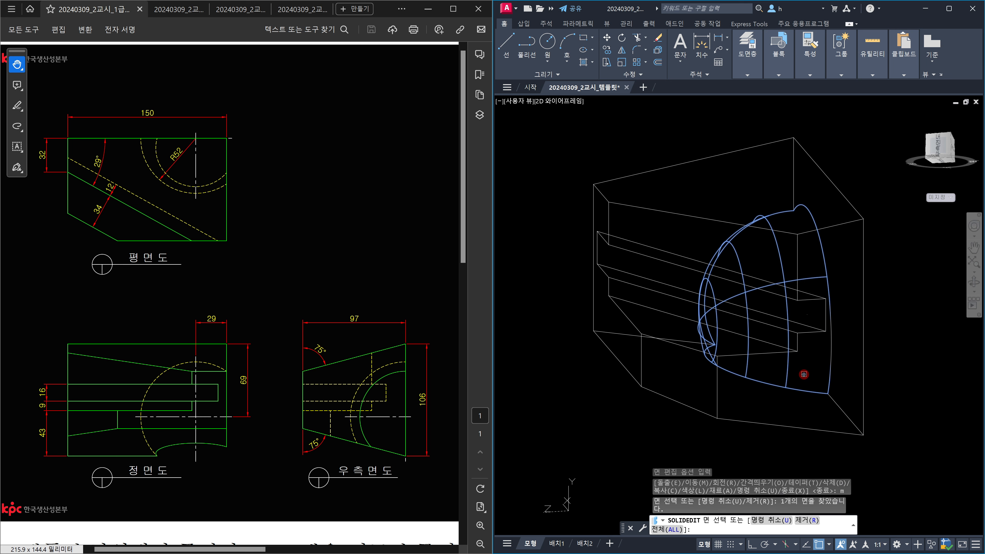
key(Return)
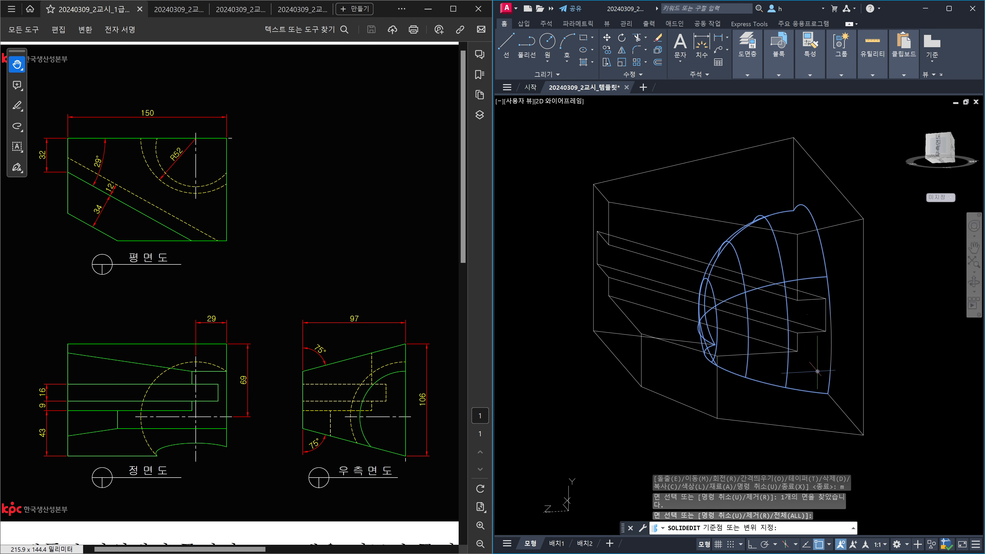
middle_drag(565, 276, 791, 355)
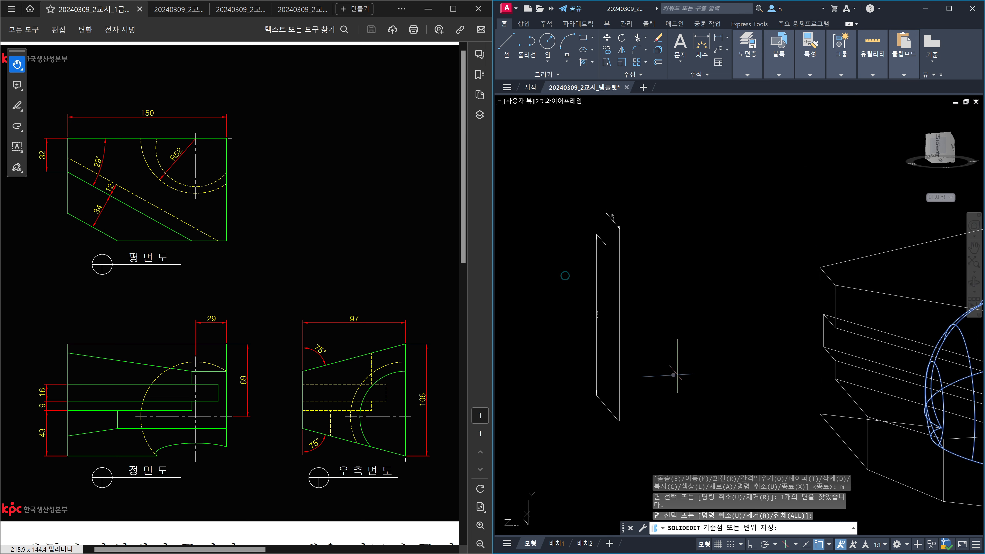
click(710, 397)
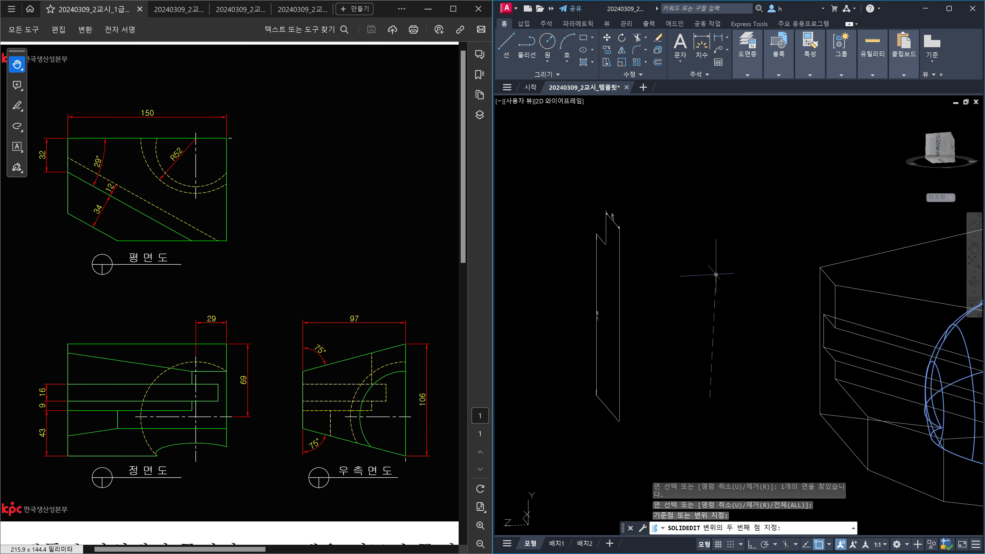
key(F8)
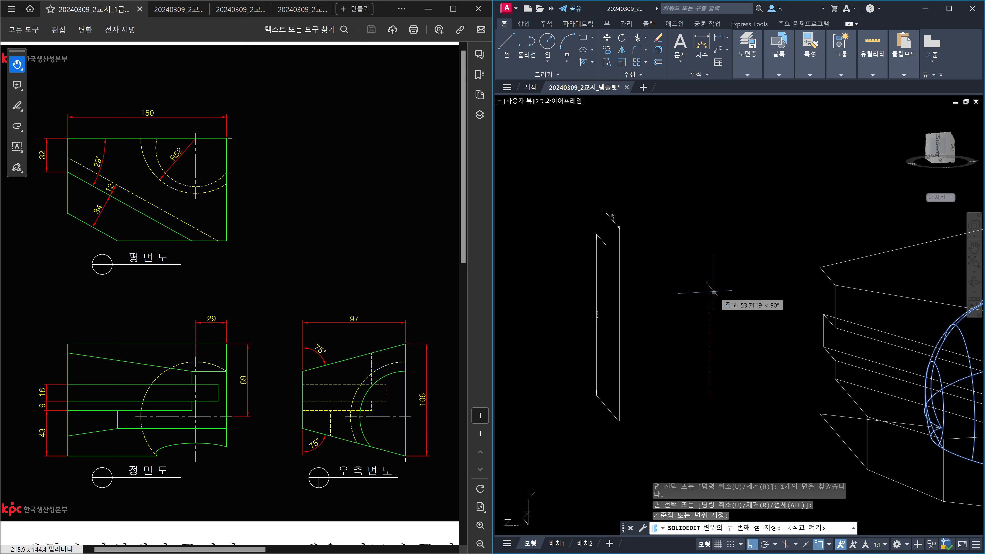
text(10)
key(Return)
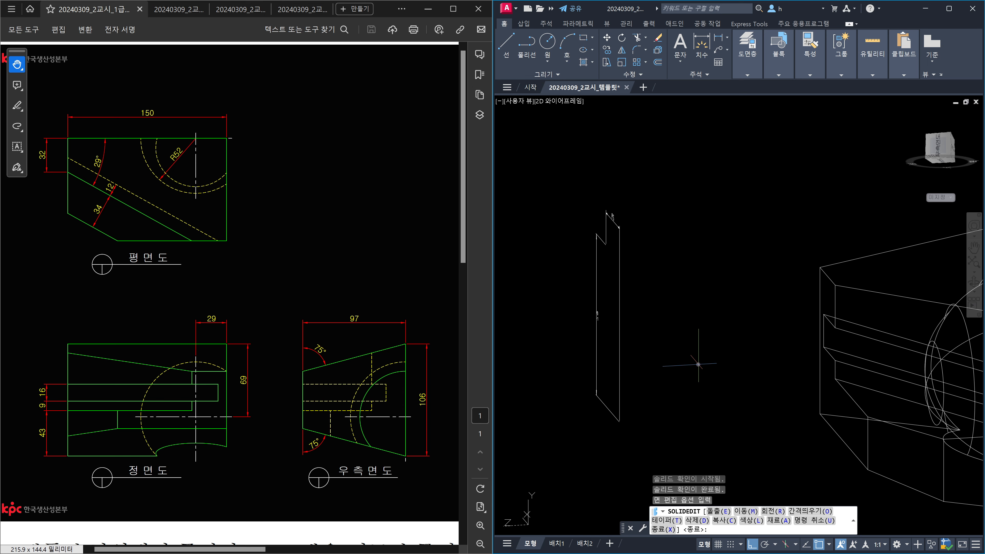
key(Escape)
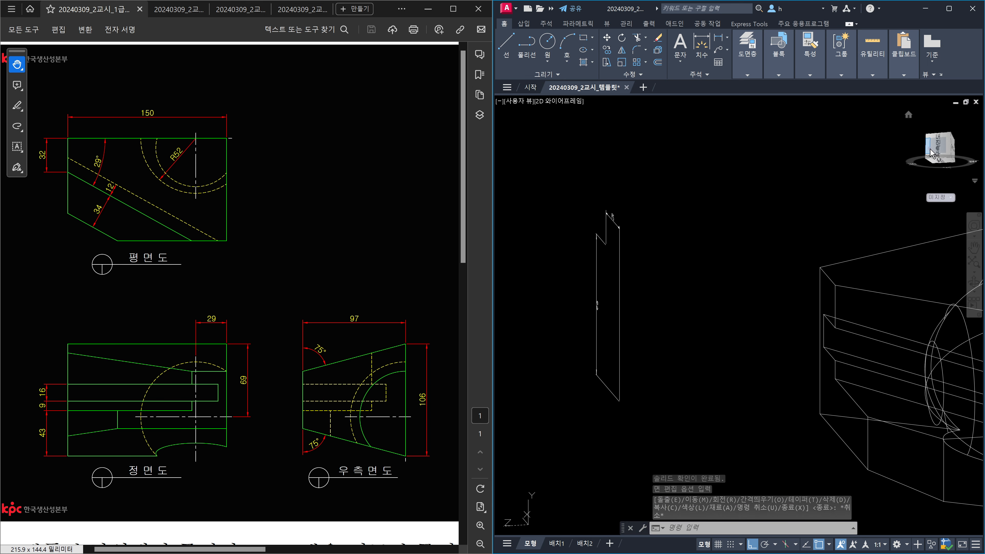
Step: Return to the upright front view to recheck the position of the circular cut's centre
click(943, 148)
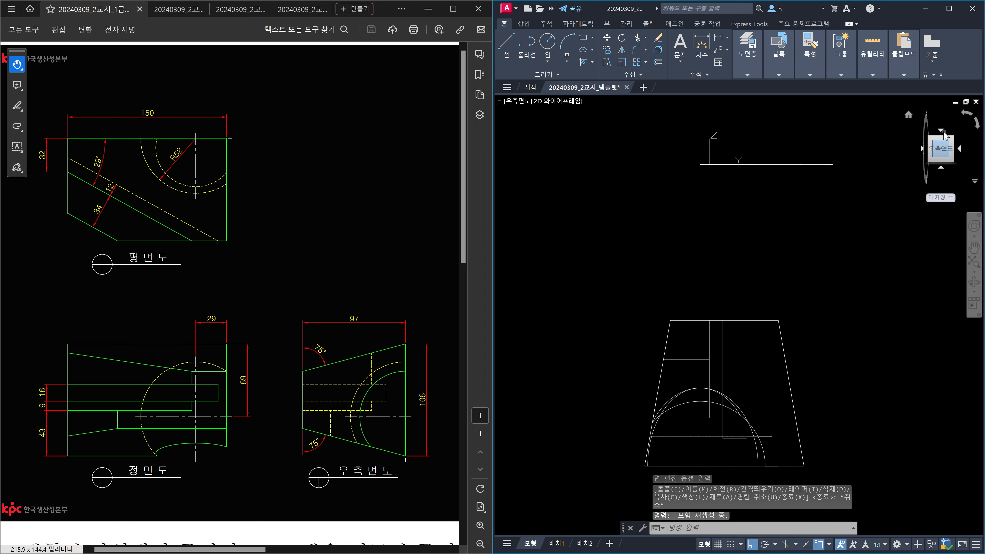
click(941, 131)
click(940, 131)
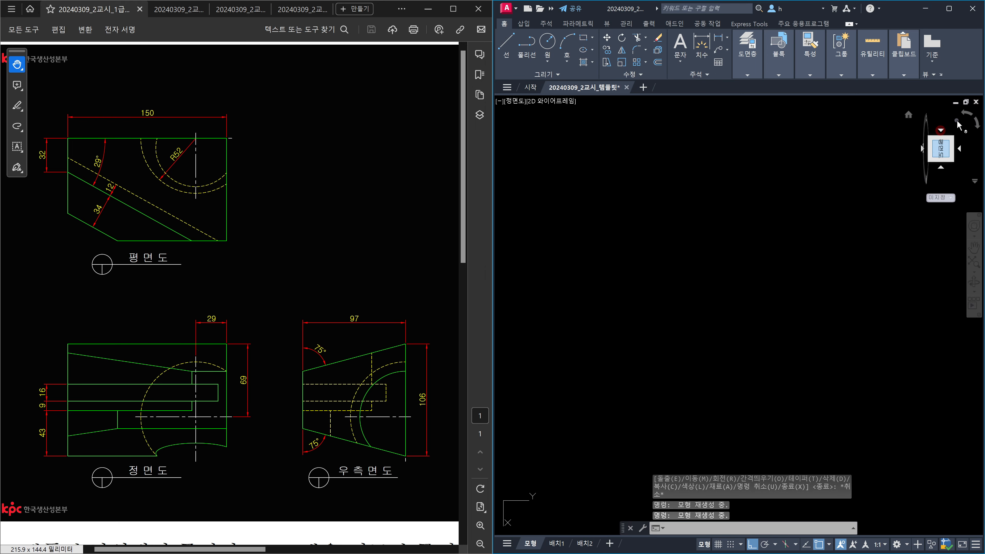
scroll(853, 310, up, 5)
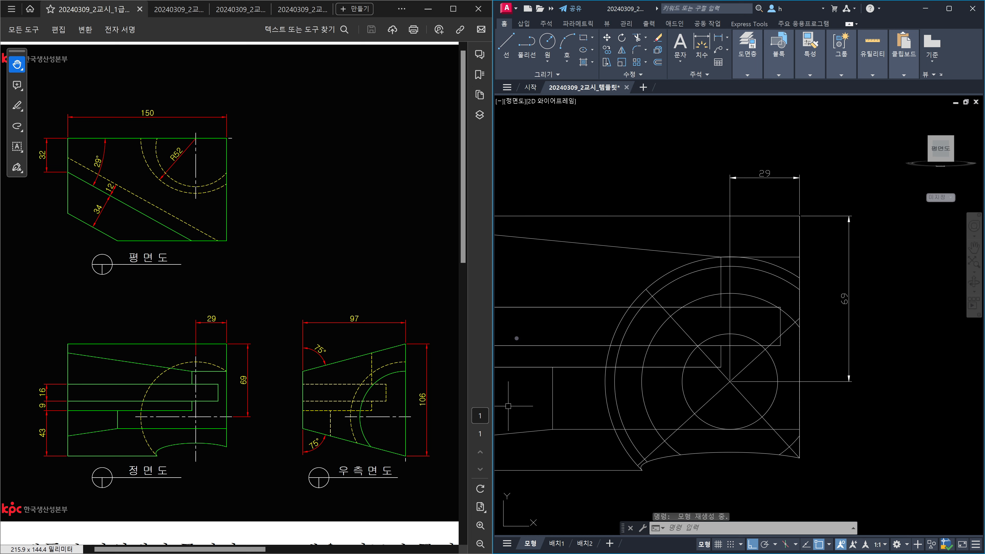
Step: Delete the vertical and horizontal check dimensions from the front view
click(886, 293)
click(847, 254)
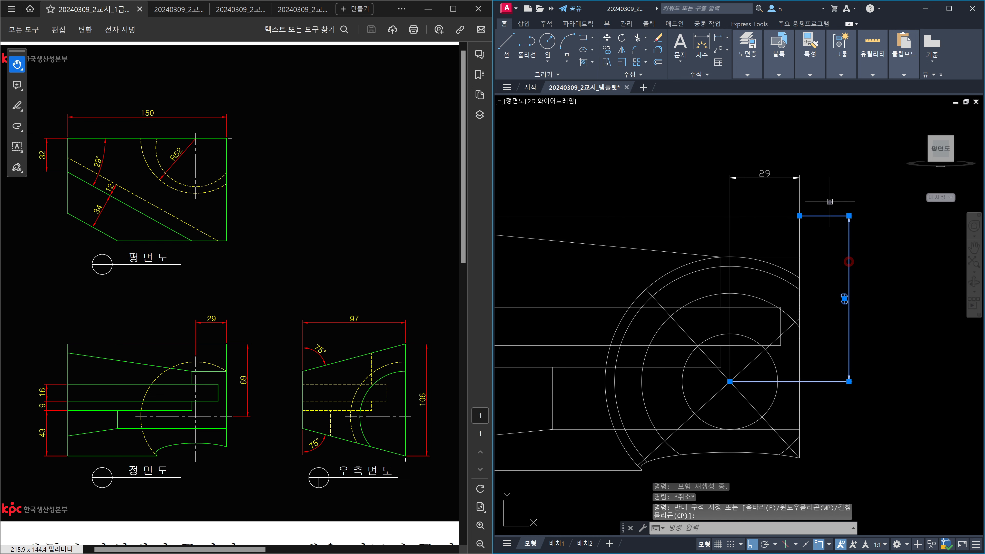
click(803, 203)
click(761, 167)
key(Delete)
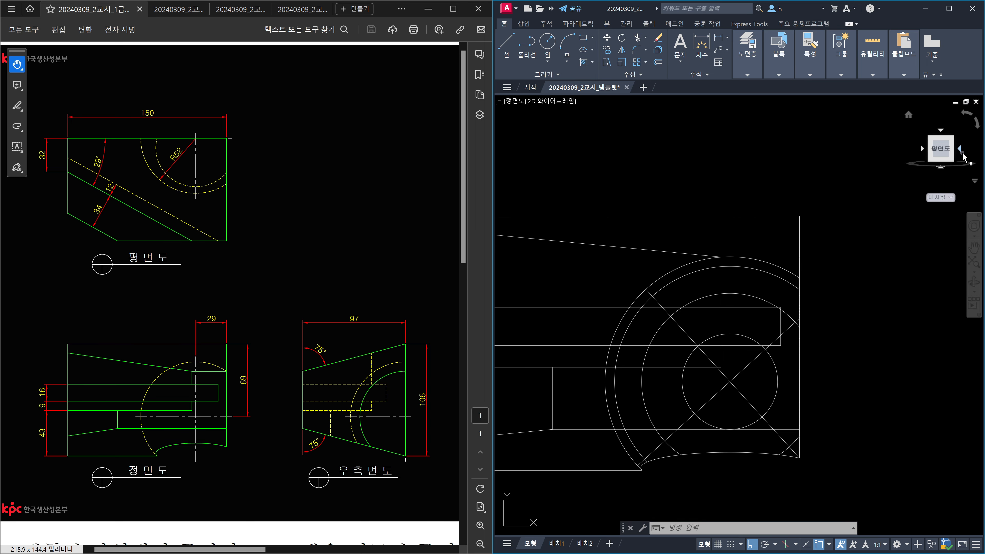
Step: Switch to the right side view, rotate it to match the reference drawing, and align the UCS with the current view
click(962, 154)
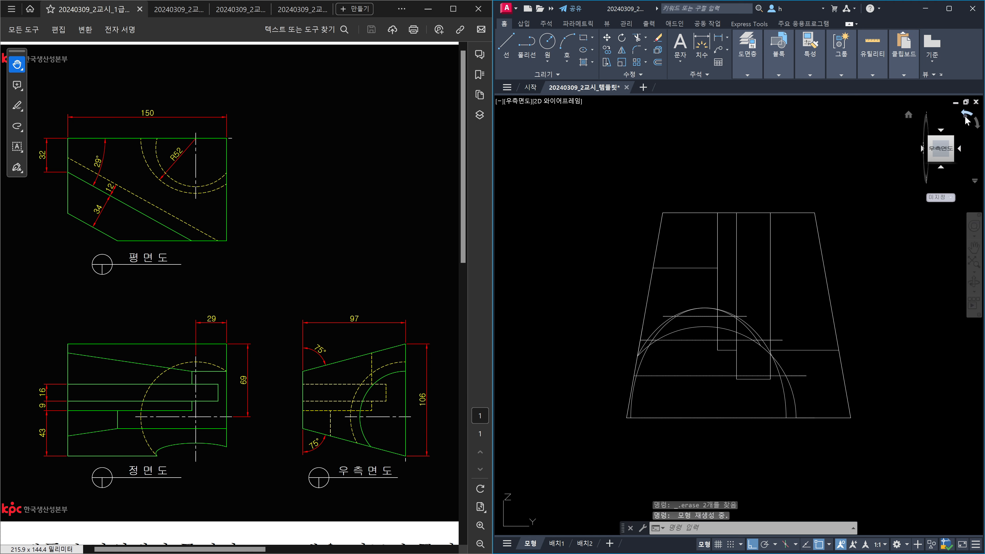
click(966, 119)
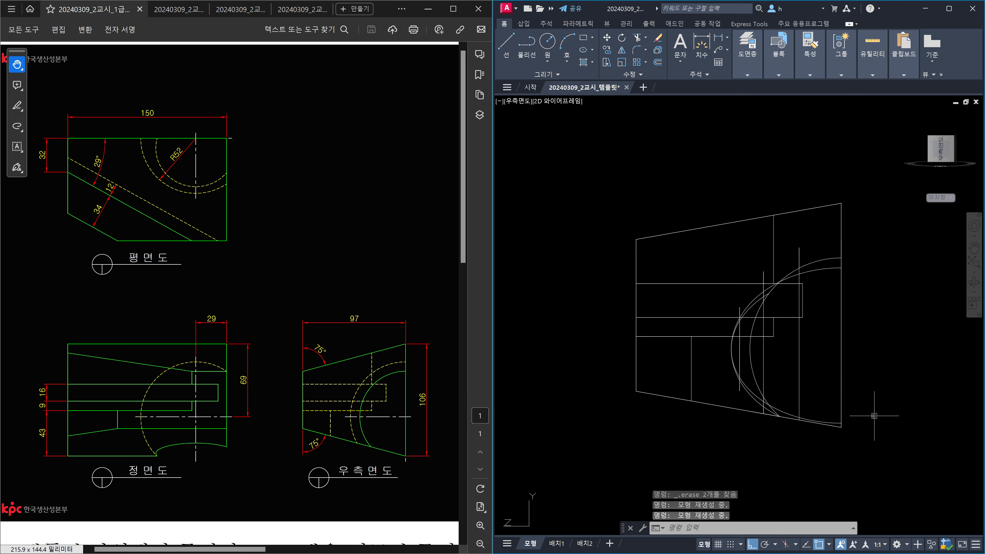
key(Escape)
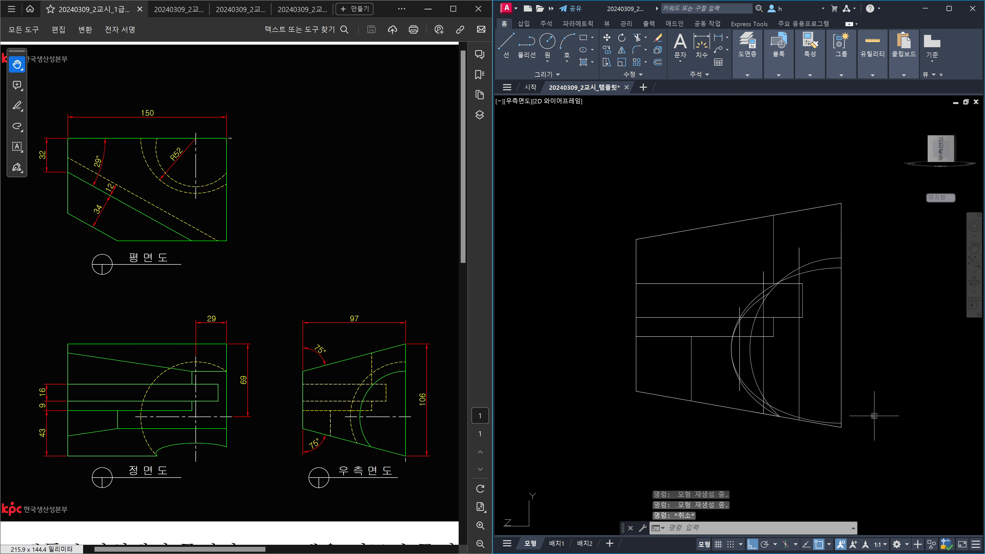
text(ucs)
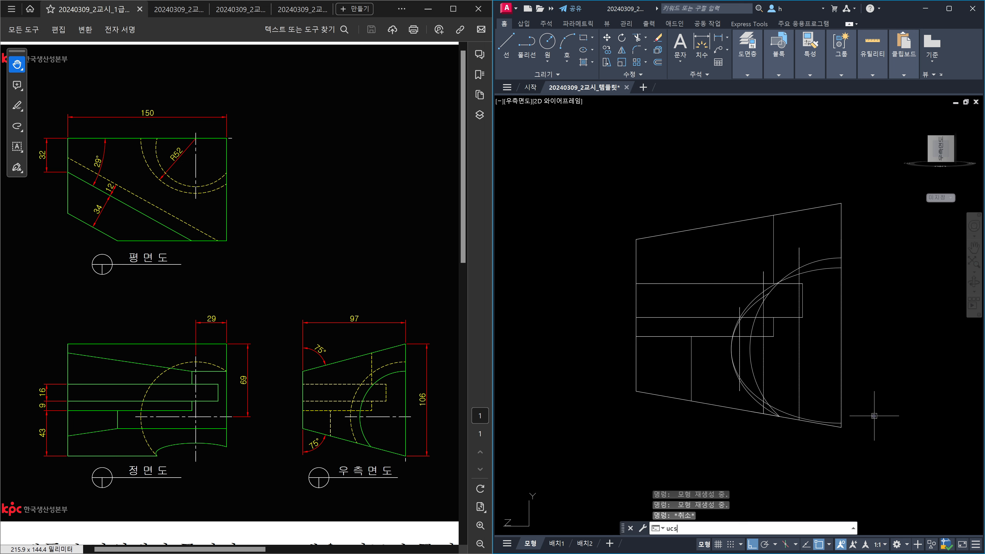
key(Return)
text(v)
key(Return)
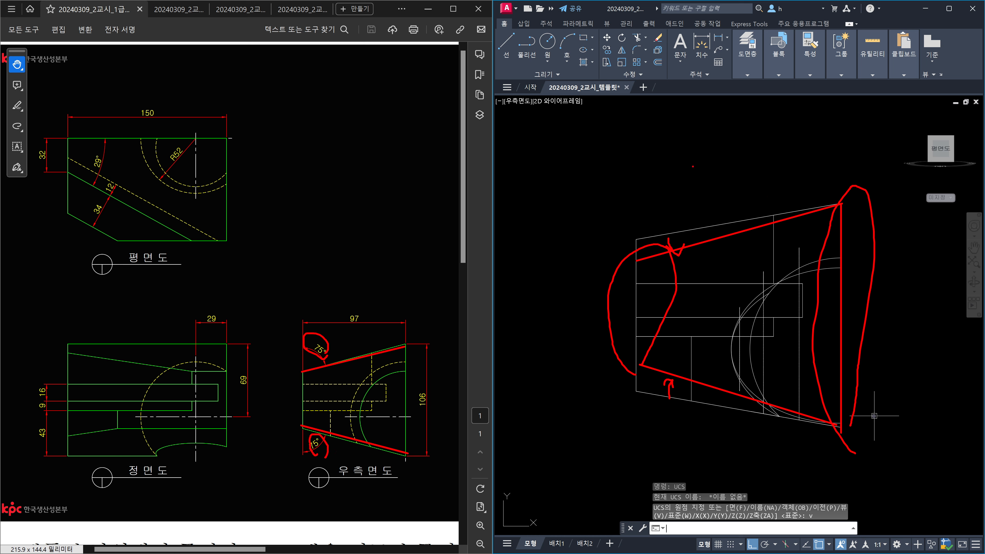
mouse_move(656, 152)
mouse_down()
mouse_move(683, 146)
mouse_move(663, 191)
mouse_move(675, 177)
mouse_up()
mouse_move(731, 142)
mouse_down()
mouse_move(753, 143)
mouse_move(747, 188)
mouse_up()
mouse_move(573, 258)
mouse_down()
mouse_move(604, 275)
mouse_move(600, 257)
mouse_up()
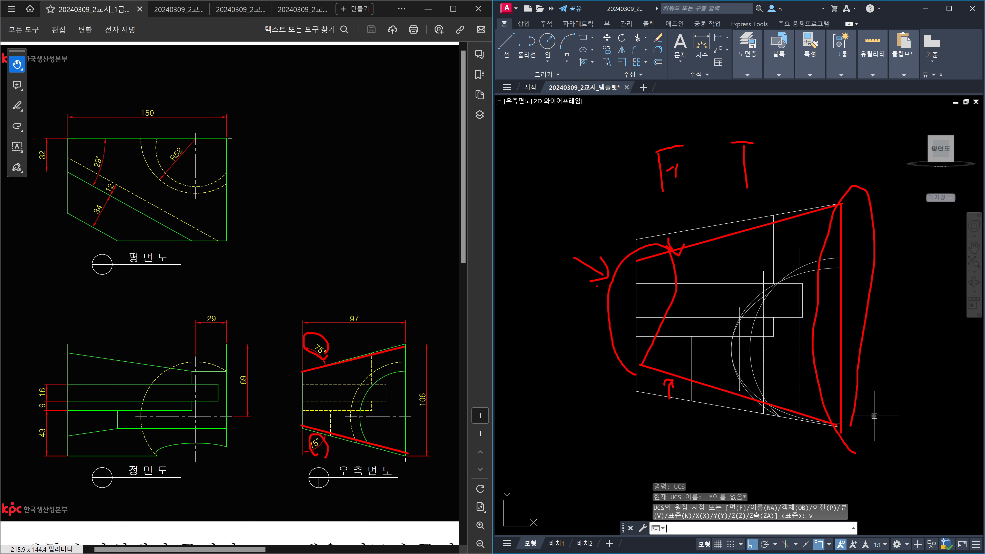
key(Escape)
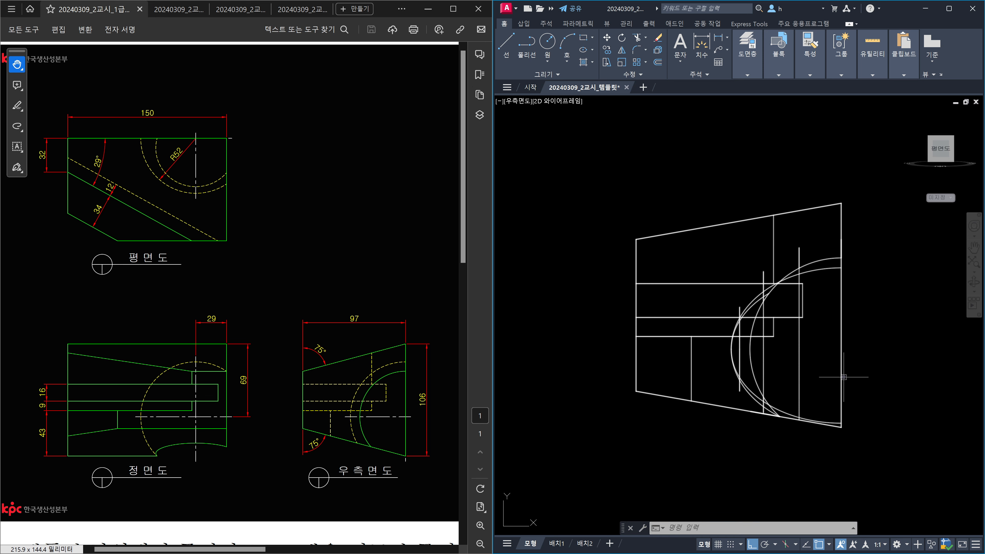
Step: Measure the overall height and width of the right side view with temporary linear dimensions
text(DLI)
key(Return)
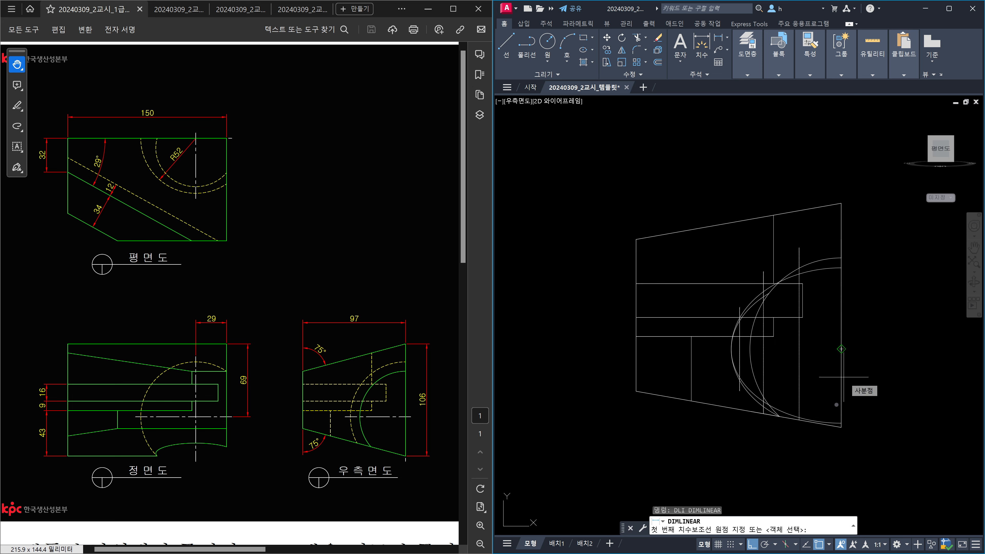
click(843, 429)
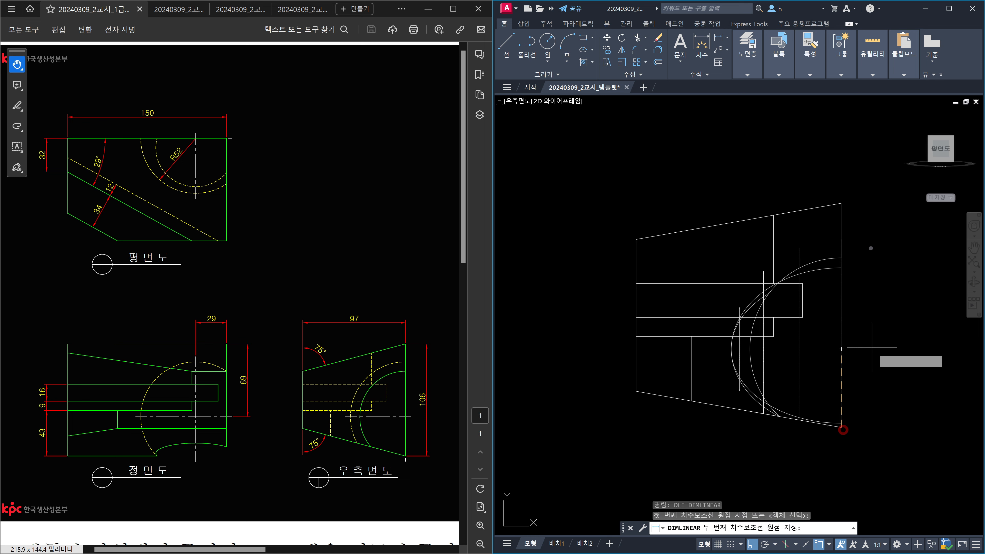
click(841, 202)
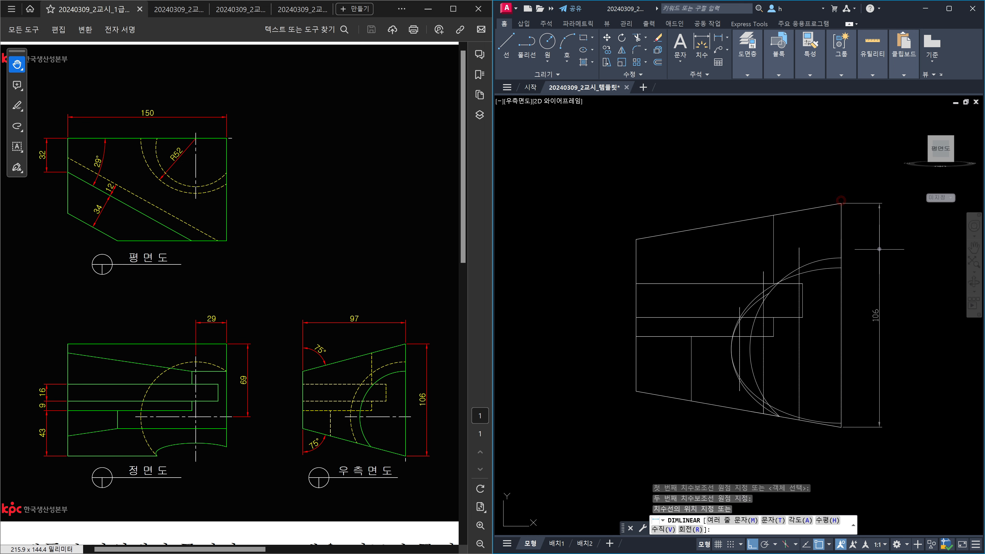
key(Escape)
key(Return)
click(840, 204)
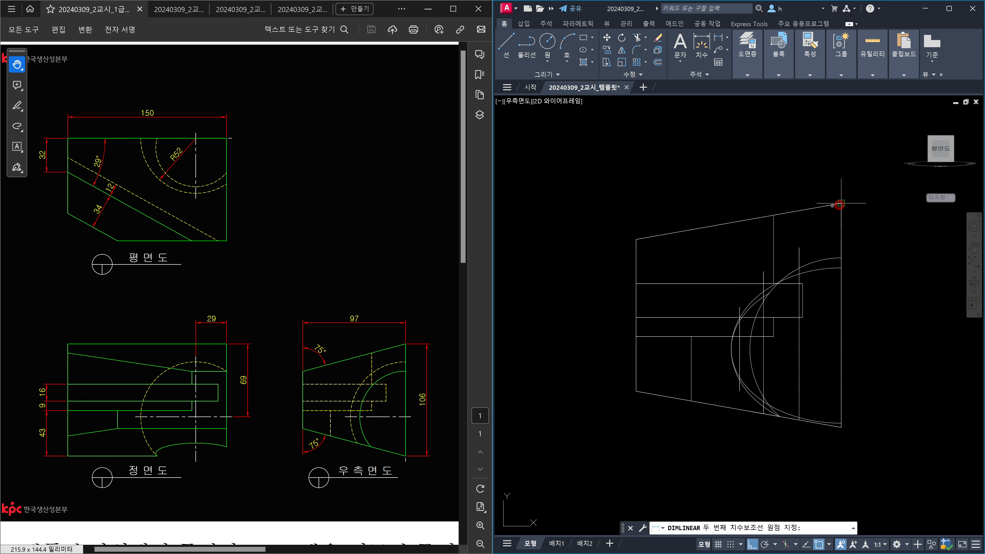
click(637, 236)
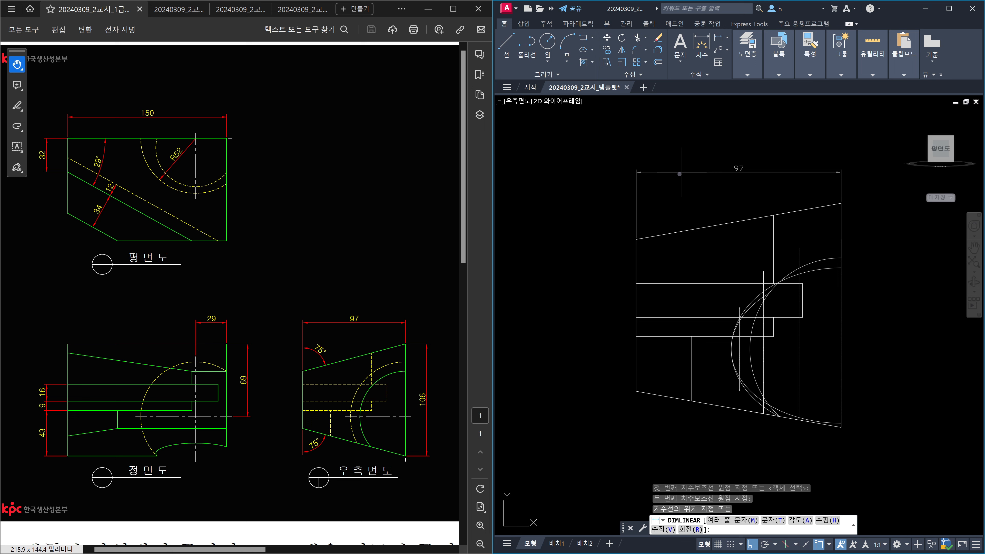
key(Escape)
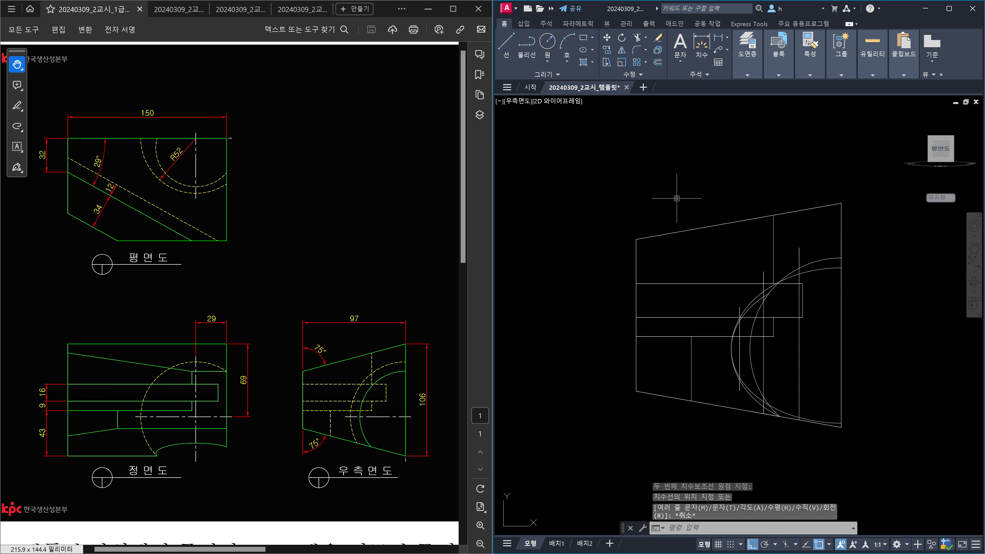
Step: Add an angular dimension between the short vertical edge and the upper sloped edge in the right side view
key(Return)
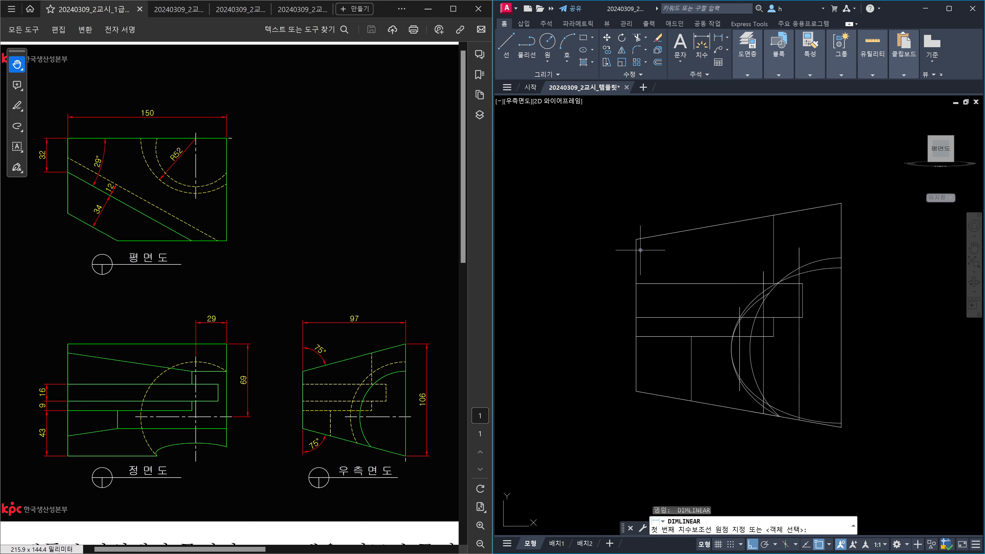
key(Escape)
text(dan)
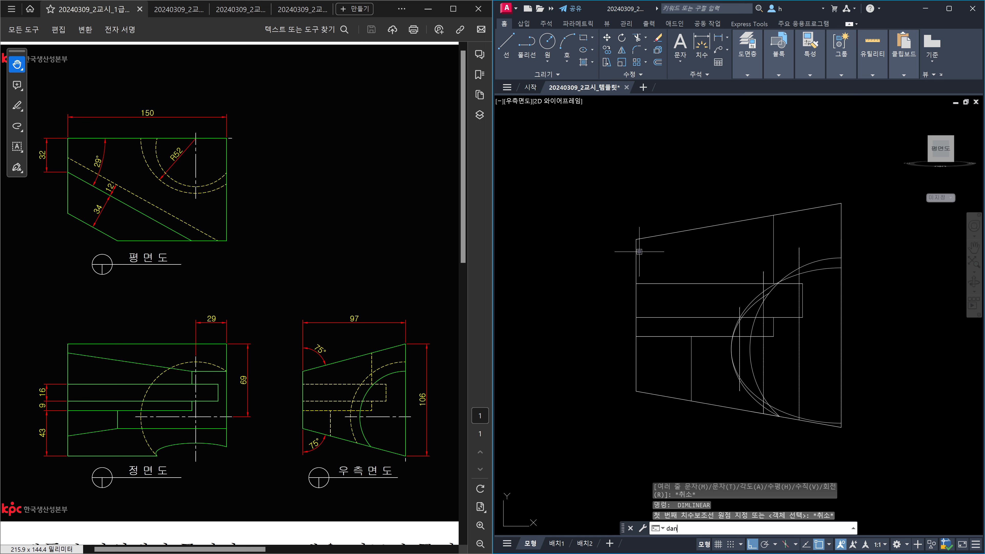
key(Return)
click(636, 255)
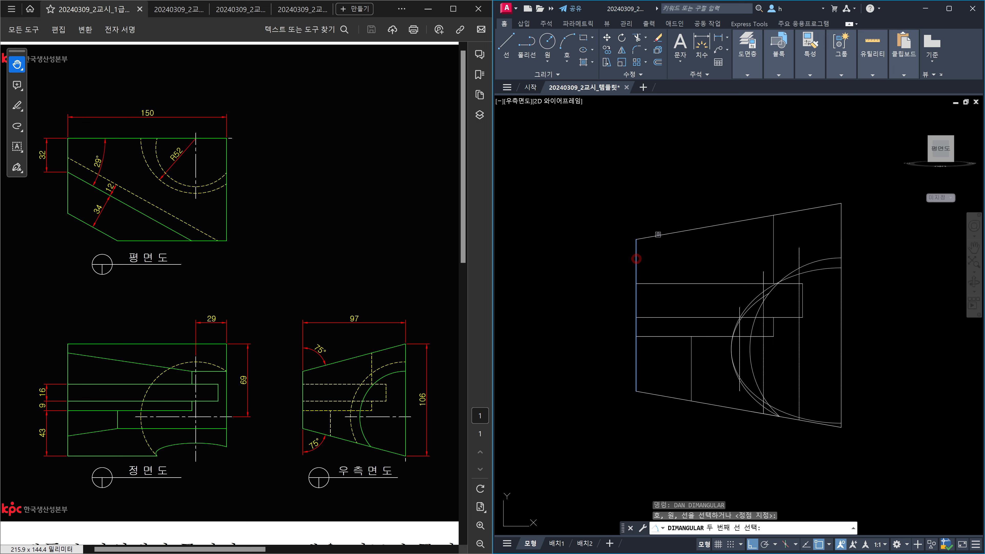
click(655, 236)
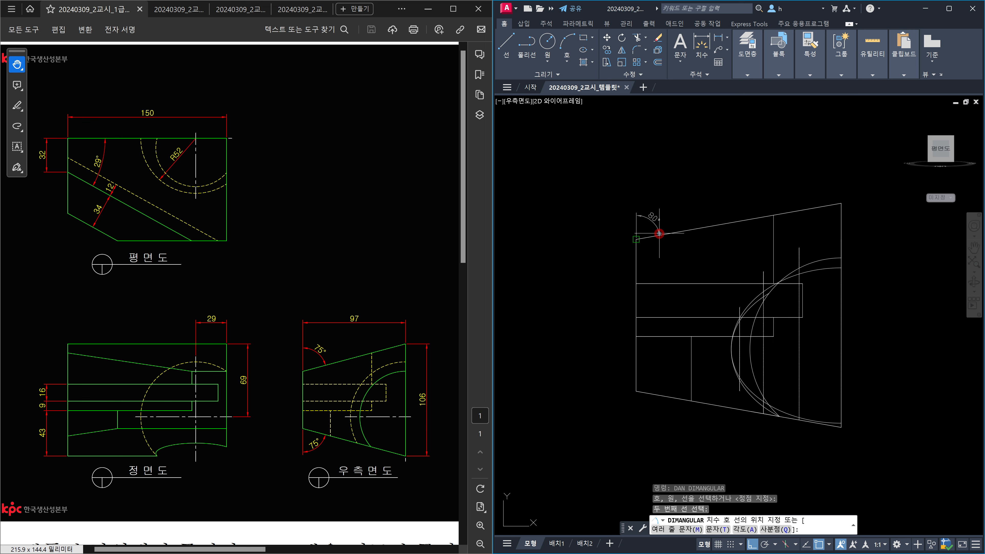
click(672, 214)
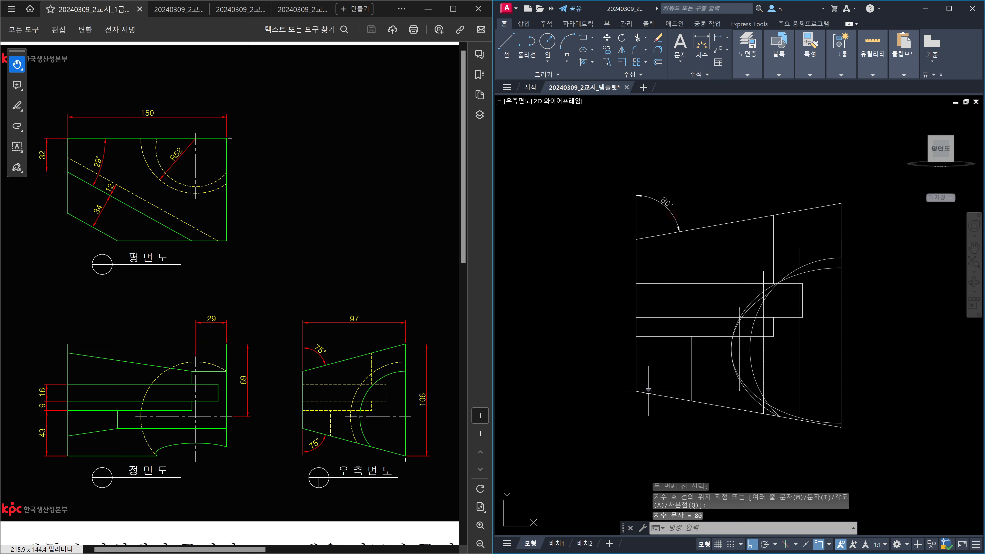
Step: Add a matching angular dimension between the short vertical edge and the lower sloped edge
key(Return)
click(637, 386)
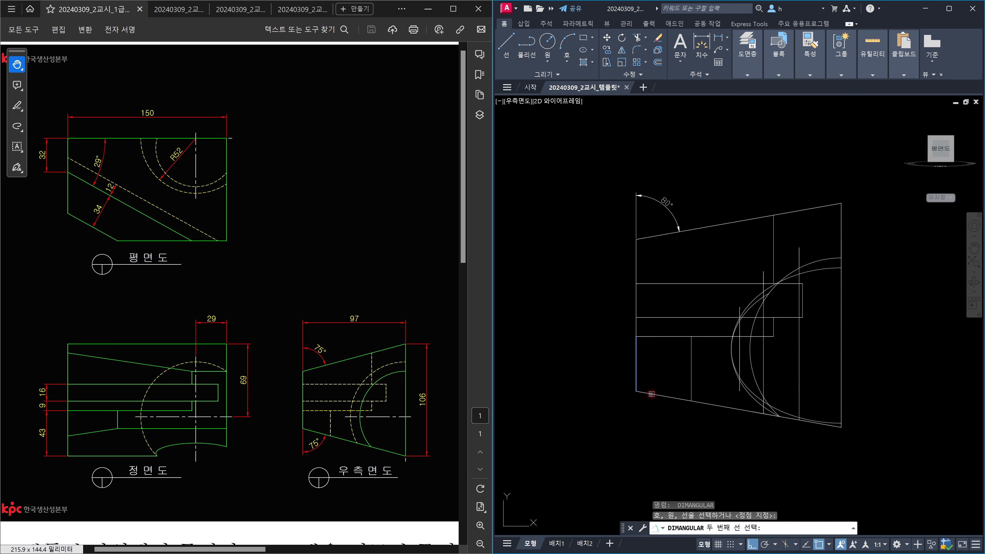
click(651, 395)
click(661, 426)
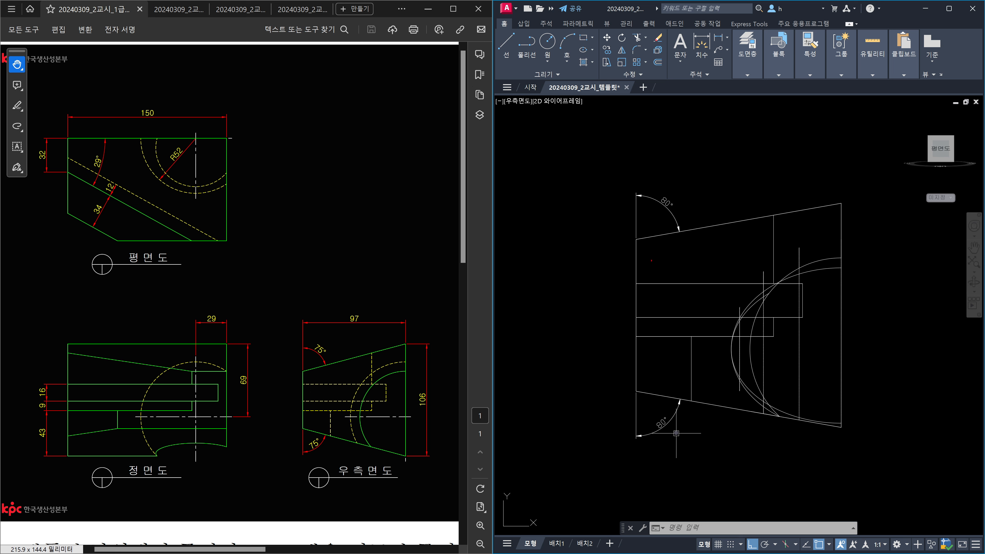
drag(640, 264, 843, 207)
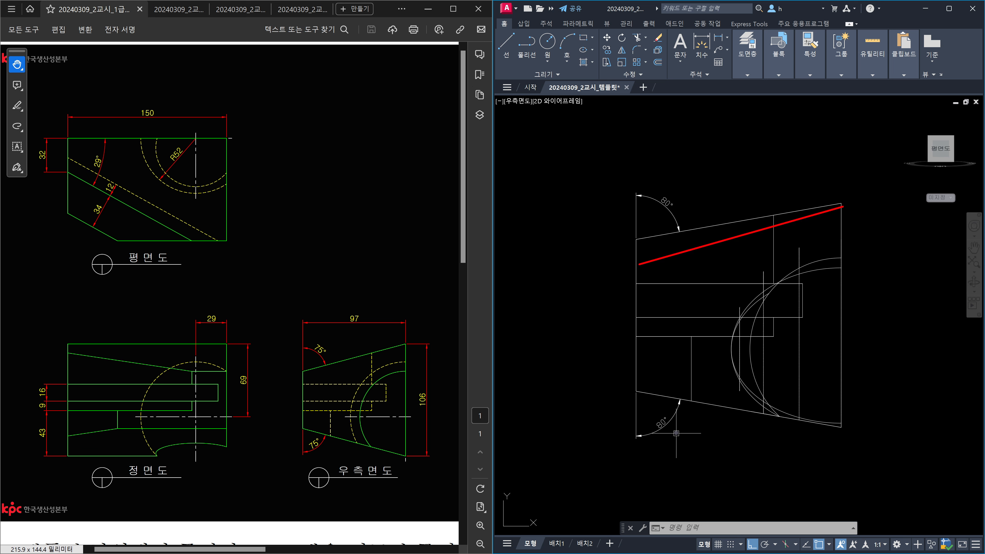
mouse_move(676, 239)
mouse_down()
mouse_move(674, 251)
mouse_move(682, 248)
mouse_up()
mouse_move(841, 428)
mouse_down()
mouse_move(640, 373)
mouse_move(674, 384)
mouse_up()
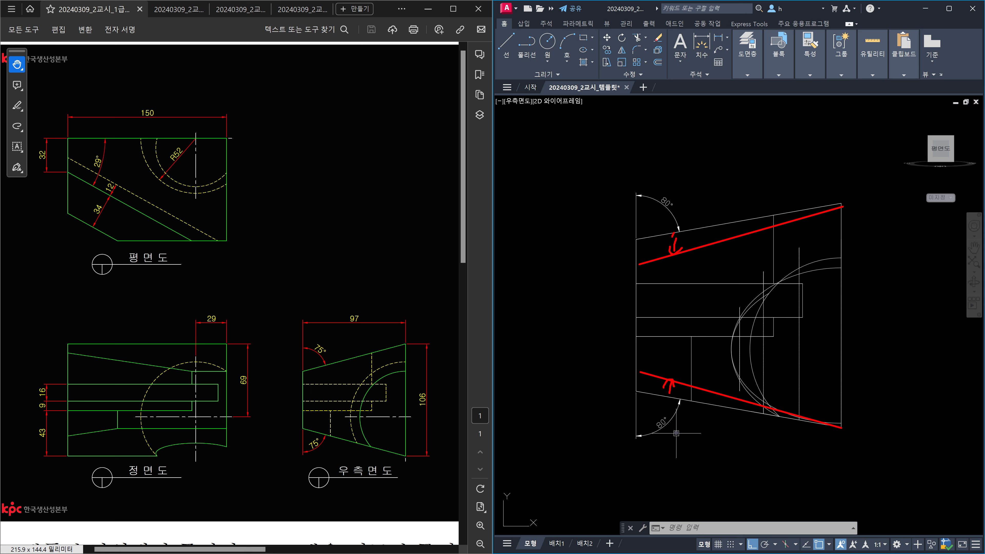
drag(673, 237, 673, 253)
mouse_move(631, 294)
mouse_down()
mouse_move(646, 286)
mouse_move(631, 290)
mouse_up()
mouse_move(544, 268)
mouse_down()
mouse_move(558, 285)
mouse_move(546, 283)
mouse_move(538, 301)
mouse_move(557, 305)
mouse_move(569, 282)
mouse_move(574, 309)
mouse_up()
drag(593, 277, 622, 324)
click(612, 314)
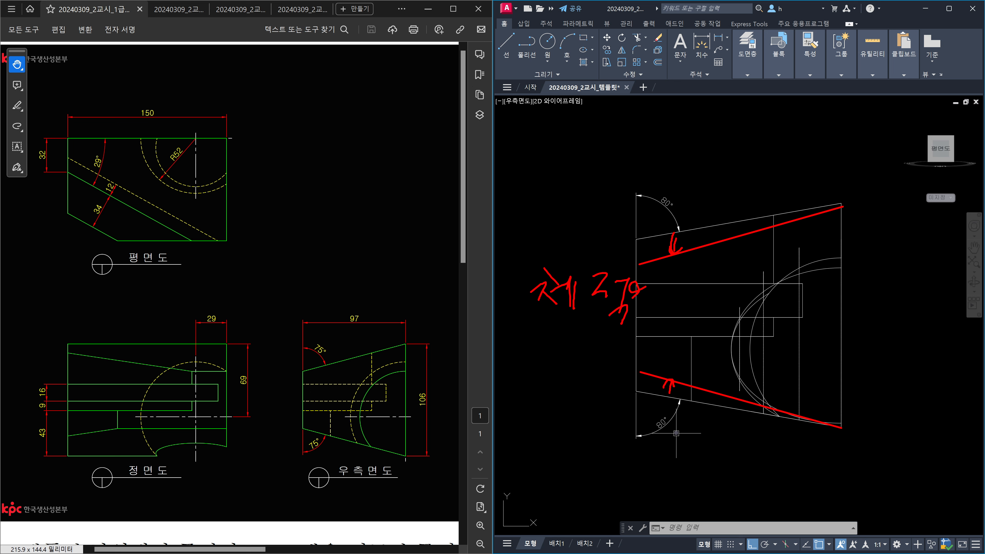
mouse_move(533, 363)
mouse_down()
mouse_move(559, 364)
mouse_move(540, 382)
mouse_move(561, 386)
mouse_move(549, 405)
mouse_move(569, 420)
mouse_up()
drag(563, 469, 599, 467)
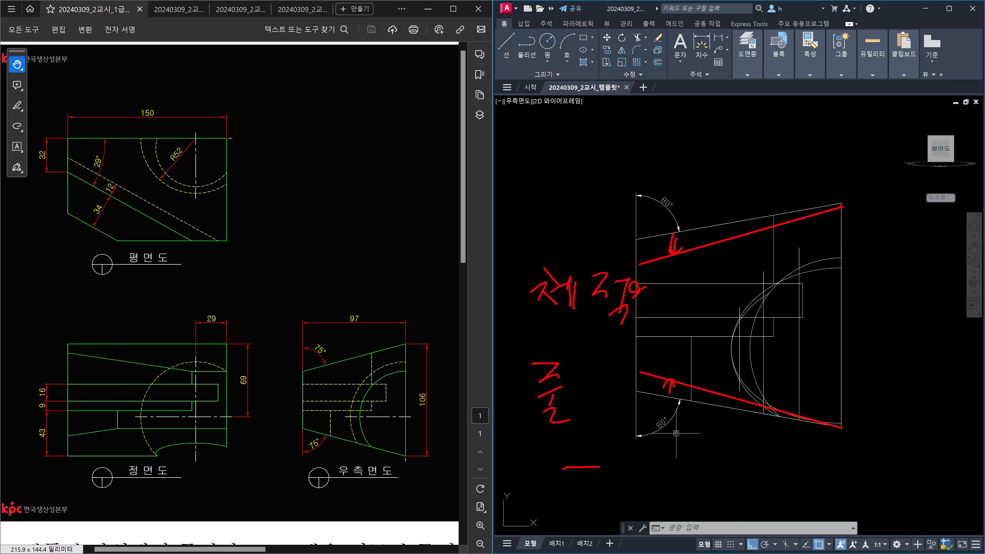
drag(841, 204, 840, 429)
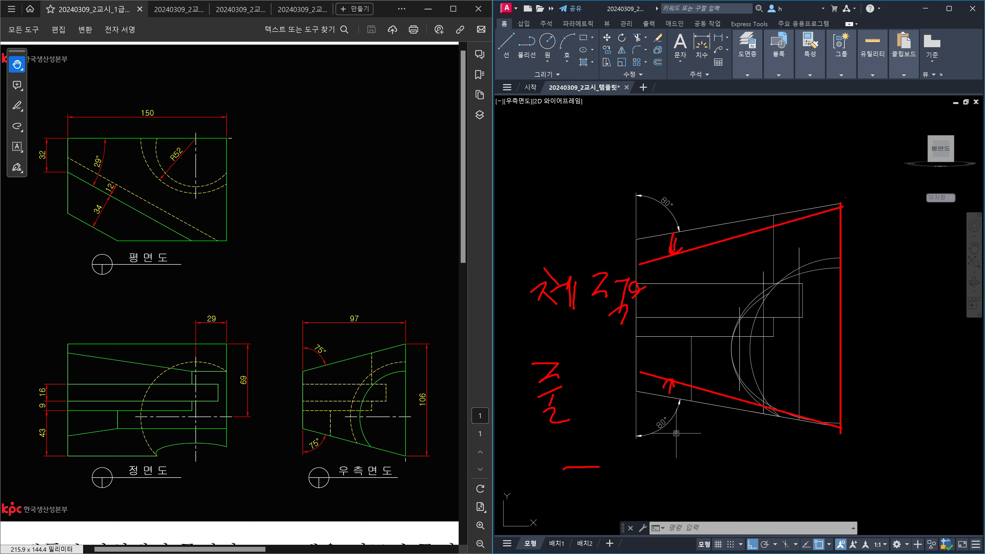
drag(836, 204, 844, 211)
drag(838, 202, 735, 201)
mouse_move(743, 191)
mouse_down()
mouse_move(731, 203)
mouse_move(746, 208)
mouse_up()
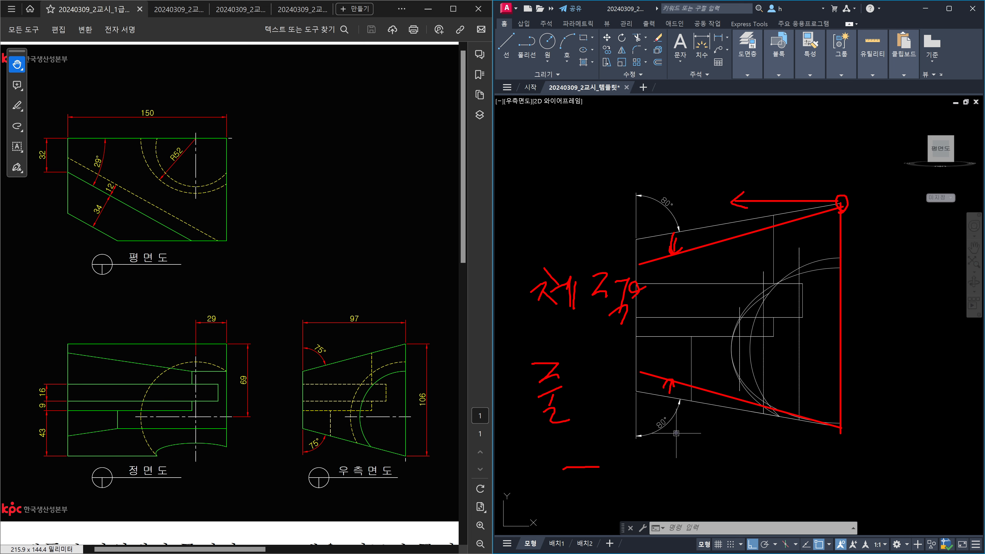
mouse_move(846, 201)
mouse_down()
mouse_move(932, 201)
mouse_move(919, 217)
mouse_up()
drag(842, 175, 841, 186)
drag(722, 174, 738, 181)
drag(934, 177, 954, 187)
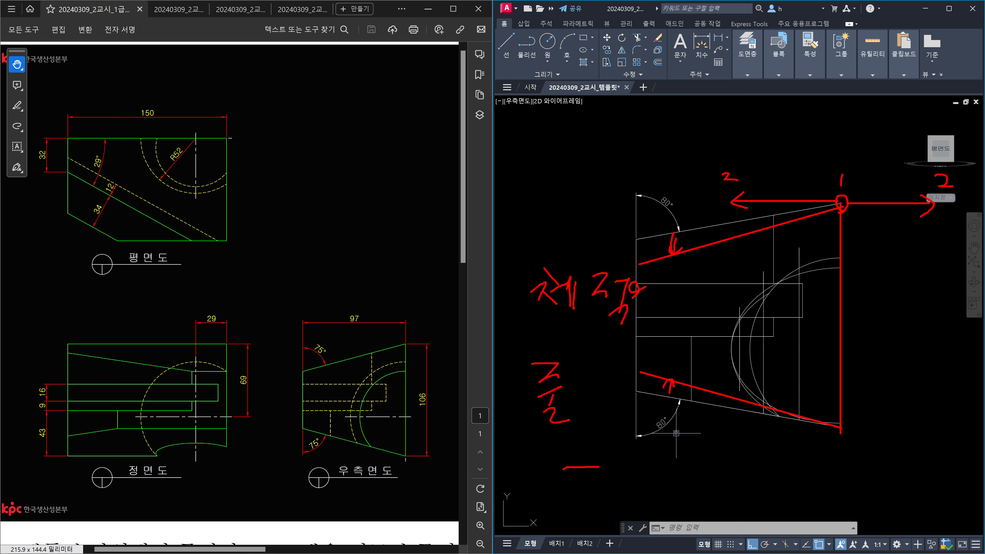
mouse_move(573, 422)
mouse_down()
mouse_move(534, 435)
mouse_move(572, 366)
mouse_up()
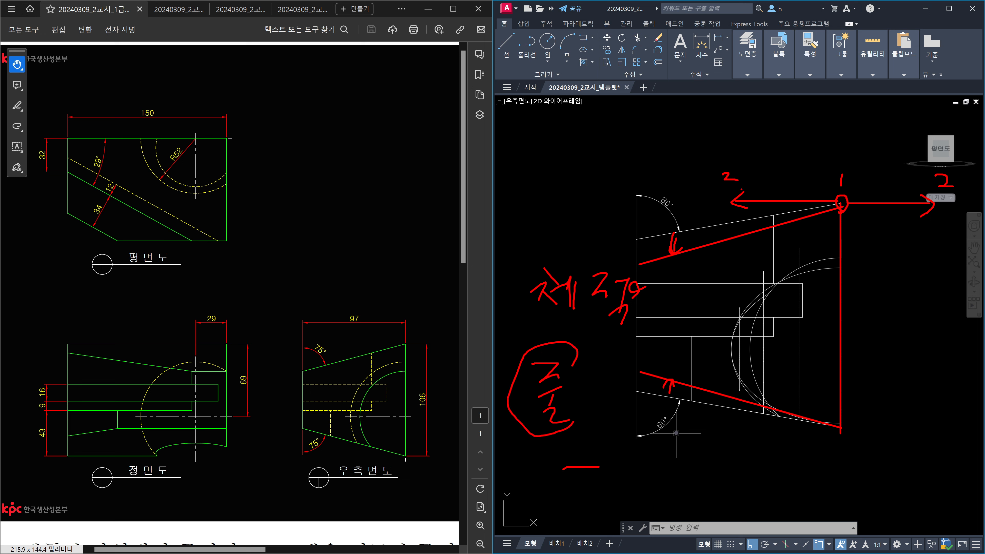
mouse_move(741, 189)
mouse_down()
mouse_move(729, 155)
mouse_move(731, 197)
mouse_up()
mouse_move(736, 273)
mouse_down()
mouse_move(713, 268)
mouse_move(735, 272)
mouse_up()
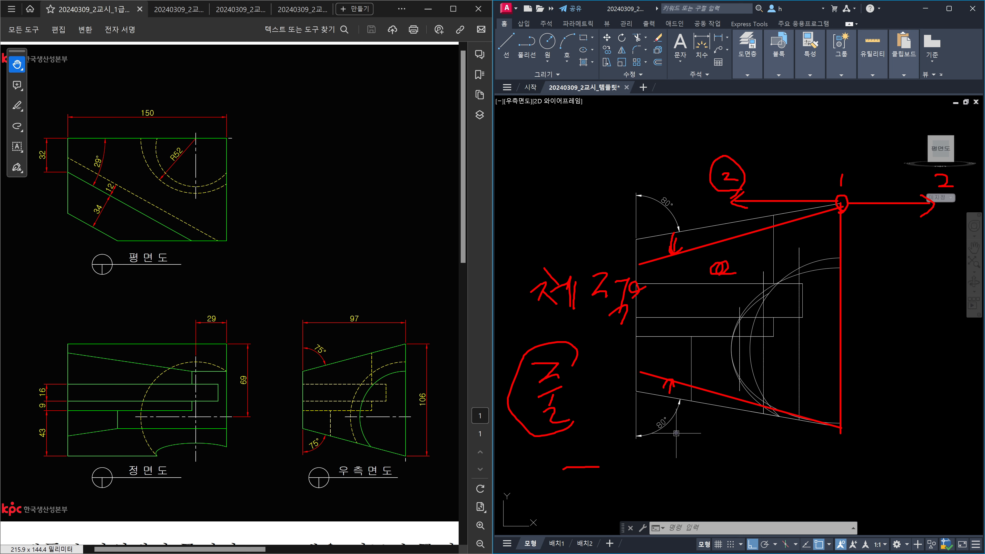
mouse_move(958, 196)
mouse_down()
mouse_move(921, 177)
mouse_move(959, 193)
mouse_up()
mouse_move(909, 269)
mouse_down()
mouse_move(902, 277)
mouse_move(908, 268)
mouse_up()
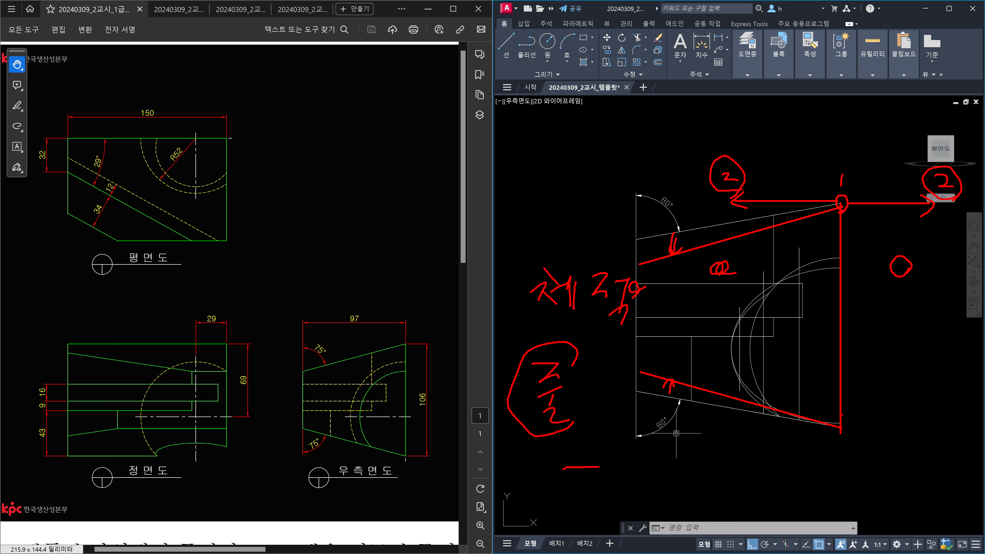
mouse_move(817, 313)
mouse_down()
mouse_move(797, 317)
mouse_move(810, 320)
mouse_up()
mouse_move(641, 118)
mouse_down()
mouse_move(655, 115)
mouse_move(644, 134)
mouse_move(669, 132)
mouse_up()
mouse_move(670, 121)
mouse_down()
mouse_move(684, 118)
mouse_move(689, 134)
mouse_move(714, 123)
mouse_move(743, 142)
mouse_move(774, 118)
mouse_up()
click(694, 109)
mouse_move(758, 133)
mouse_down()
mouse_move(775, 127)
mouse_move(775, 148)
mouse_move(787, 153)
mouse_up()
click(780, 163)
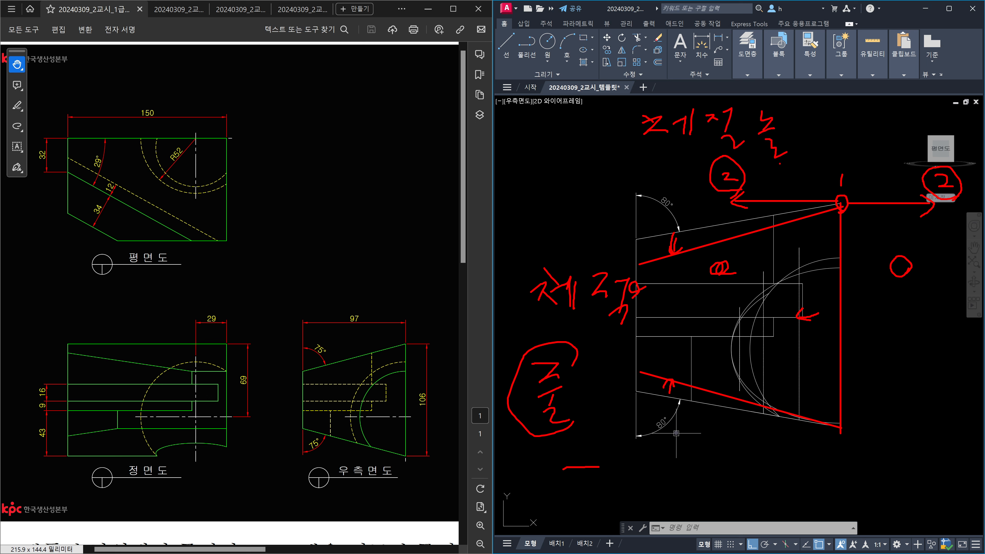
drag(951, 204, 962, 184)
drag(892, 353, 925, 352)
mouse_move(932, 340)
mouse_down()
mouse_move(931, 370)
mouse_move(955, 330)
mouse_up()
drag(963, 329, 963, 331)
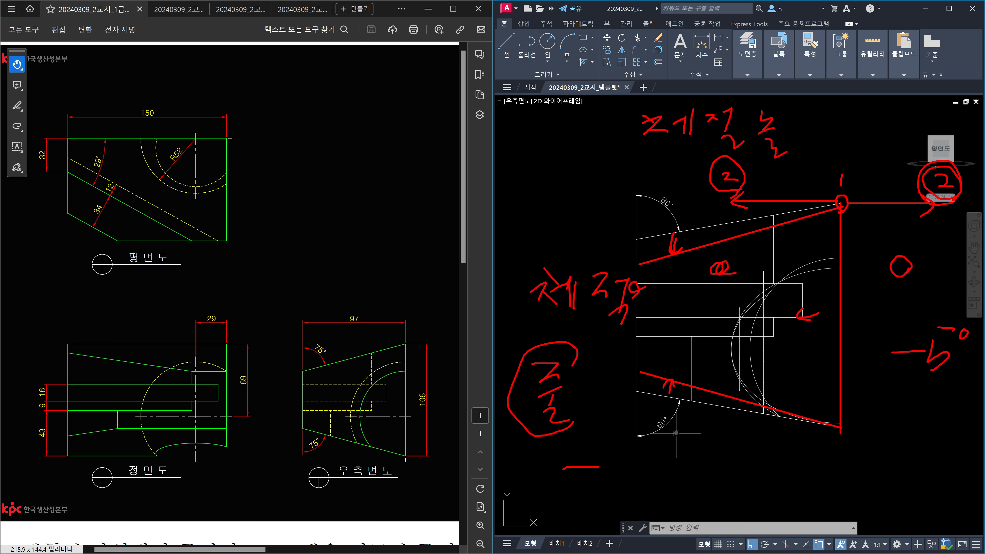
mouse_move(720, 198)
mouse_down()
mouse_move(741, 148)
mouse_move(734, 189)
mouse_up()
mouse_move(696, 300)
mouse_down()
mouse_move(709, 298)
mouse_move(702, 311)
mouse_move(729, 307)
mouse_move(758, 276)
mouse_up()
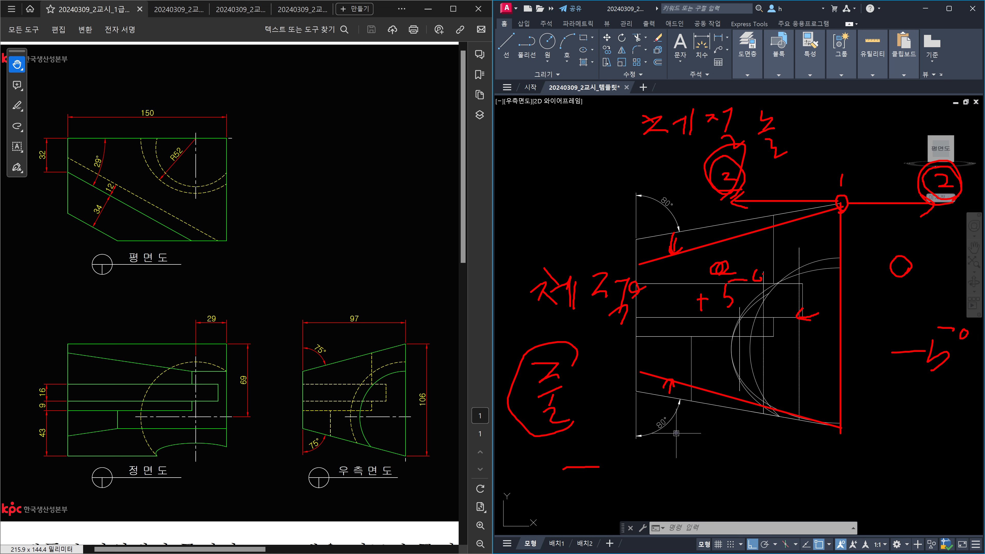
key(Escape)
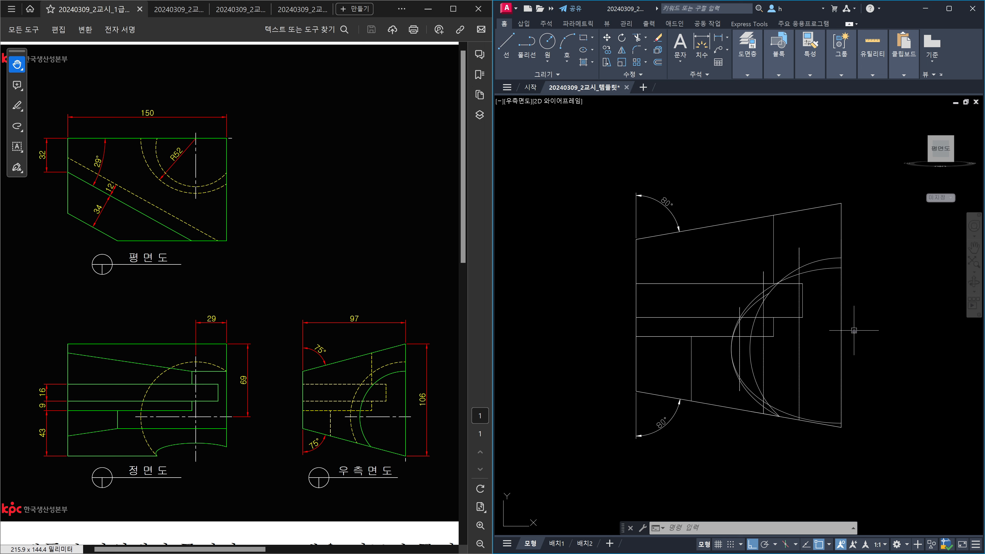
key(Escape)
shift+middle_drag(787, 365, 877, 385)
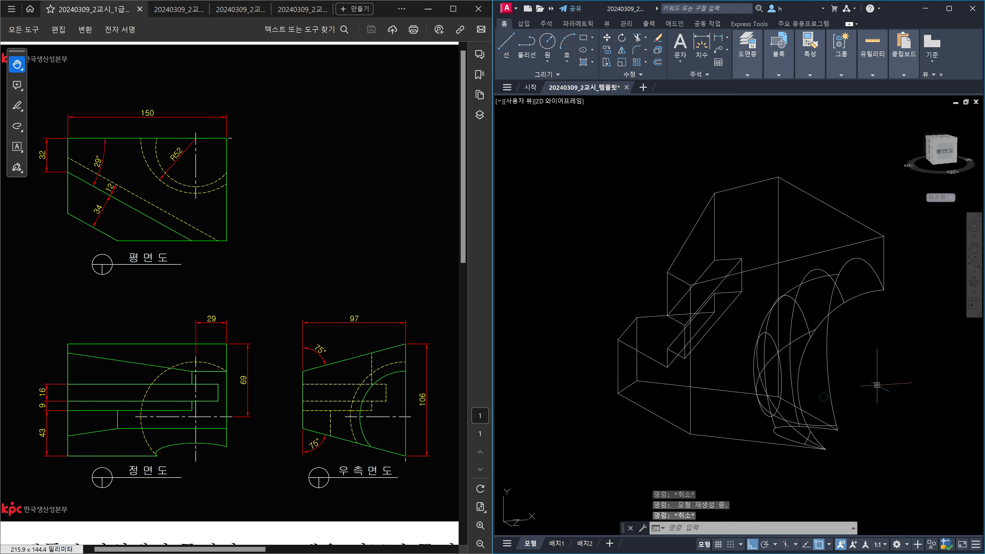
text(uni)
key(BackSpace)
key(BackSpace)
key(BackSpace)
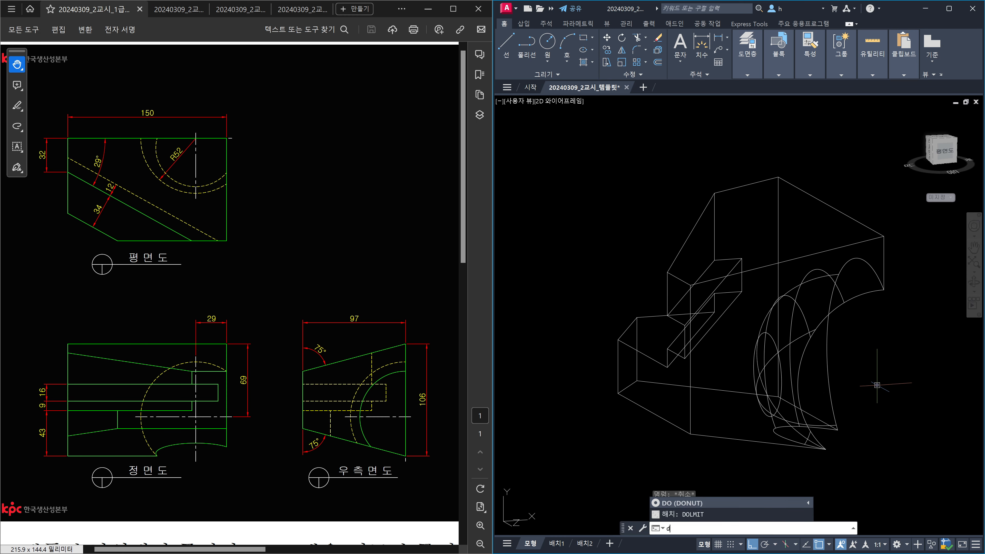
text(solid)
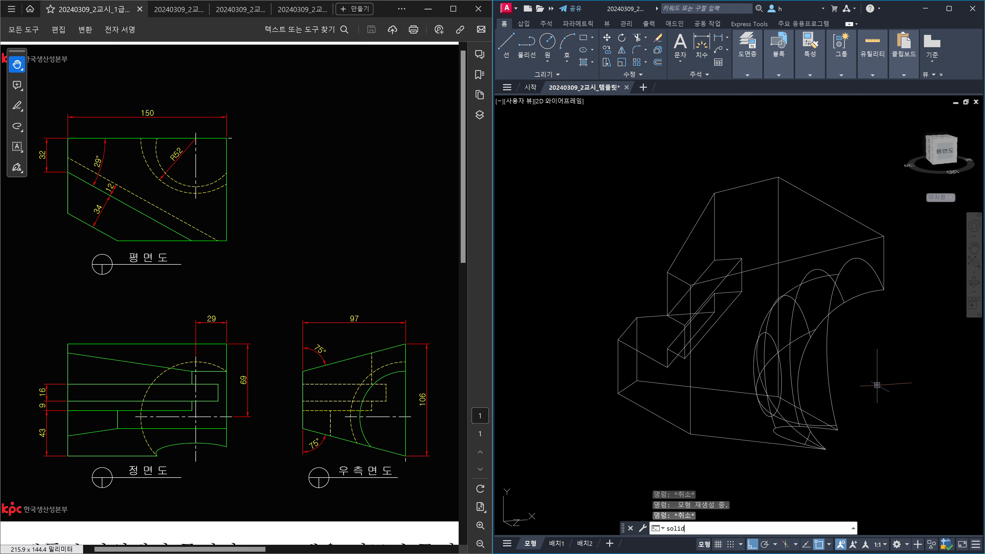
text(edit)
key(Return)
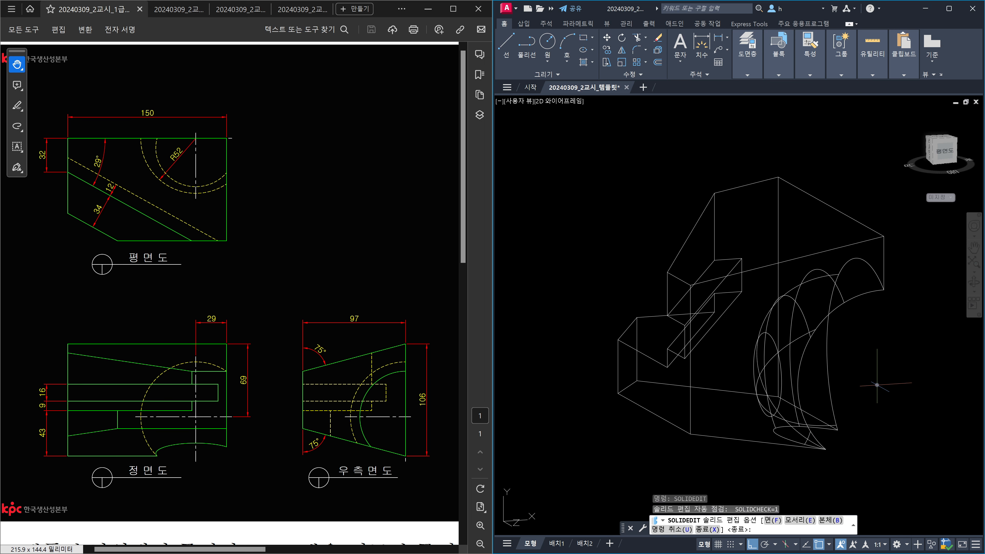
text(f)
key(Return)
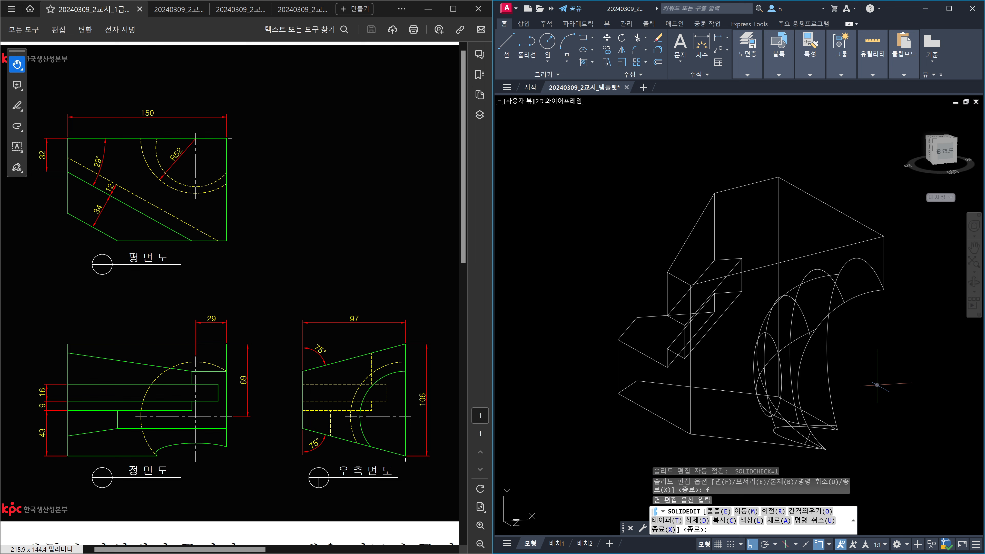
text(t)
key(Return)
click(795, 227)
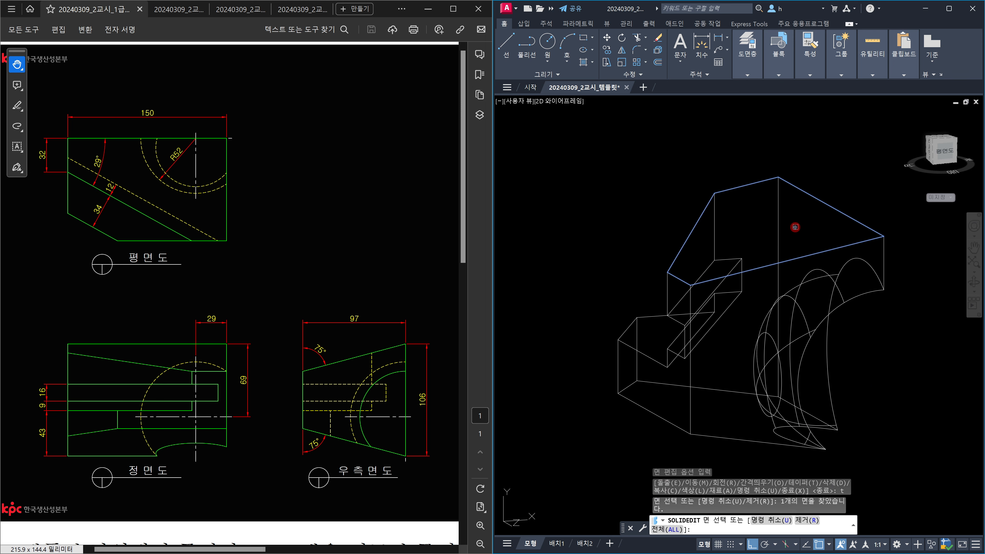
shift+middle_drag(775, 325, 770, 264)
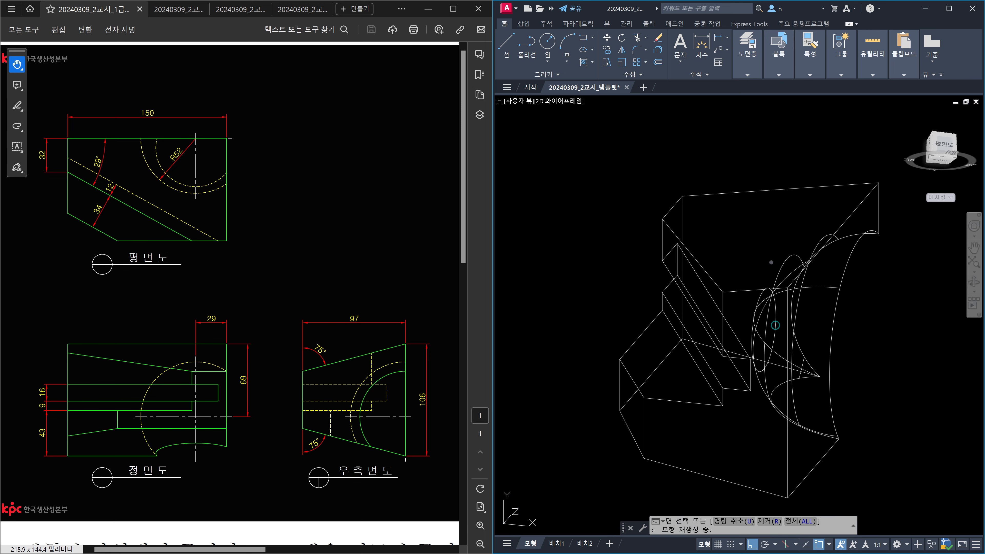
click(744, 425)
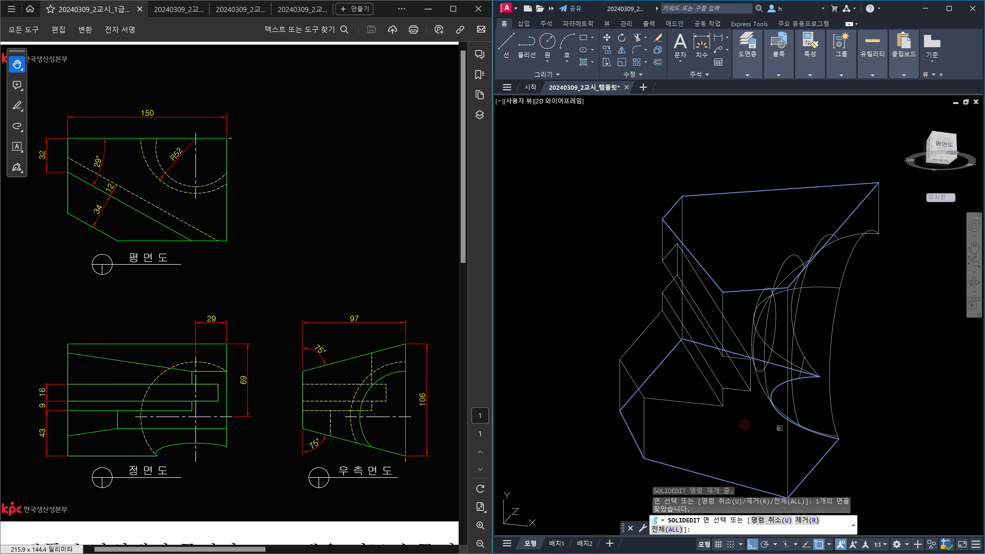
key(Return)
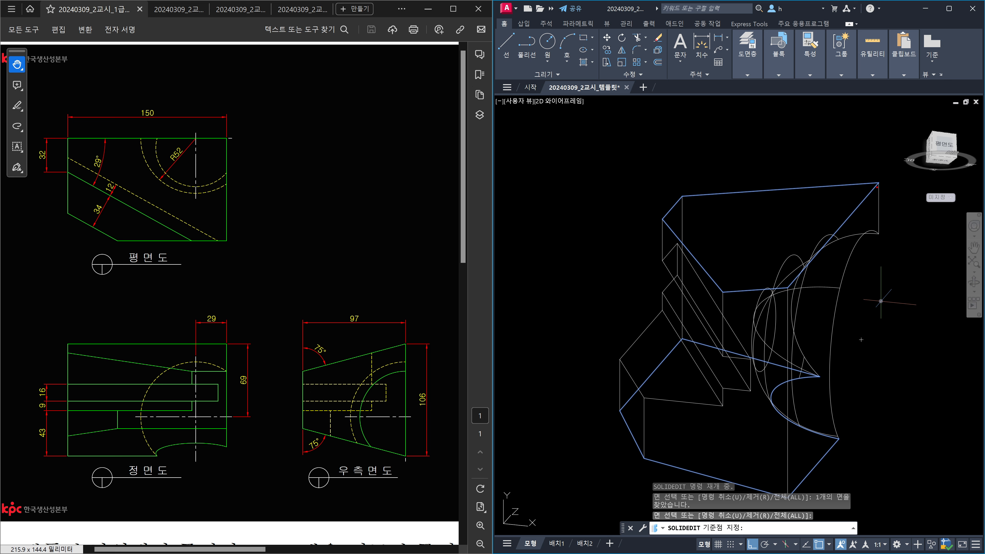
shift+drag(878, 181, 878, 230)
mouse_move(877, 182)
shift+mouse_down()
mouse_move(785, 289)
mouse_move(783, 489)
mouse_move(838, 440)
mouse_move(832, 401)
mouse_move(844, 269)
mouse_move(871, 232)
shift+mouse_up()
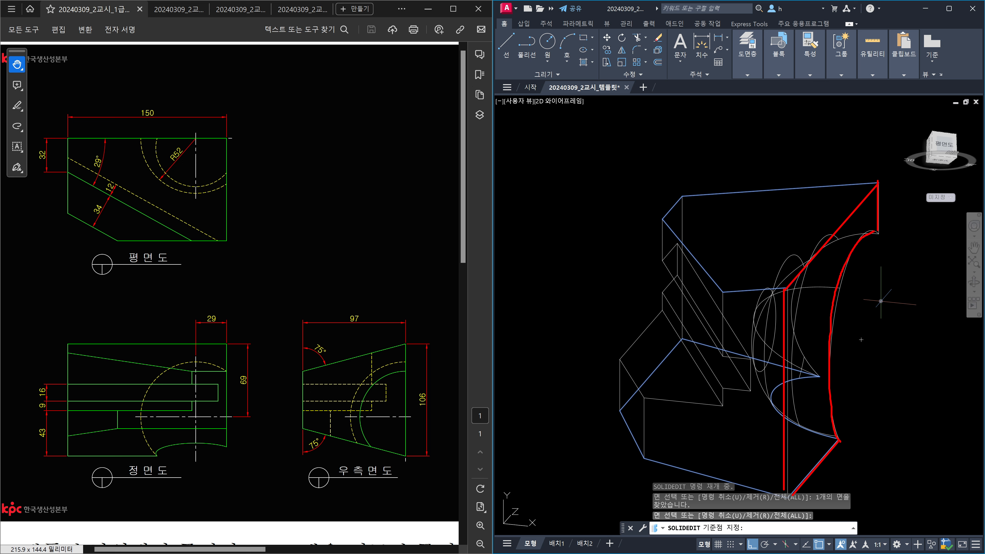
shift+drag(792, 495, 883, 396)
shift+drag(877, 185, 879, 395)
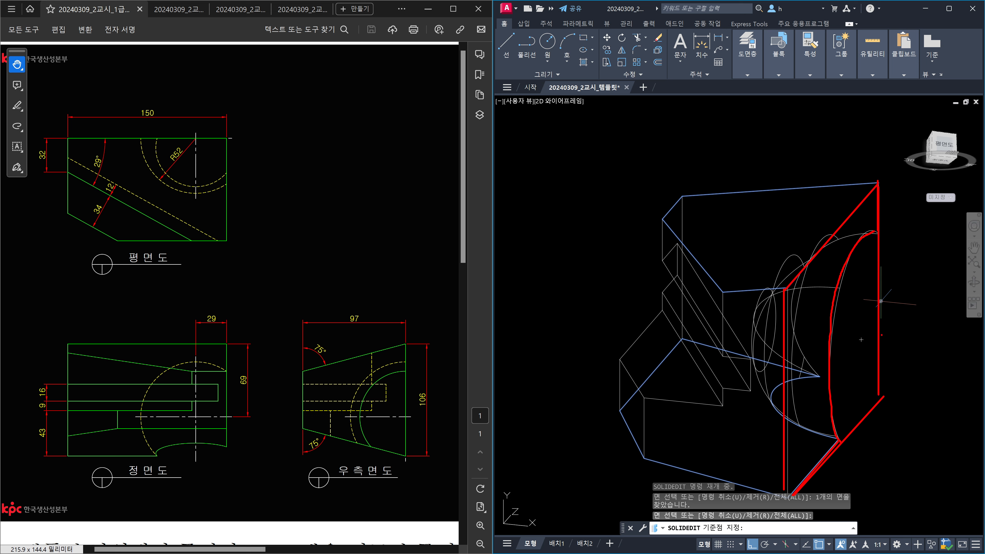
drag(864, 289, 856, 389)
mouse_move(895, 346)
mouse_down()
mouse_move(918, 373)
mouse_move(950, 361)
mouse_up()
mouse_move(955, 358)
mouse_down()
mouse_move(959, 349)
mouse_move(965, 375)
mouse_up()
mouse_move(947, 384)
mouse_down()
mouse_move(954, 401)
mouse_move(966, 400)
mouse_up()
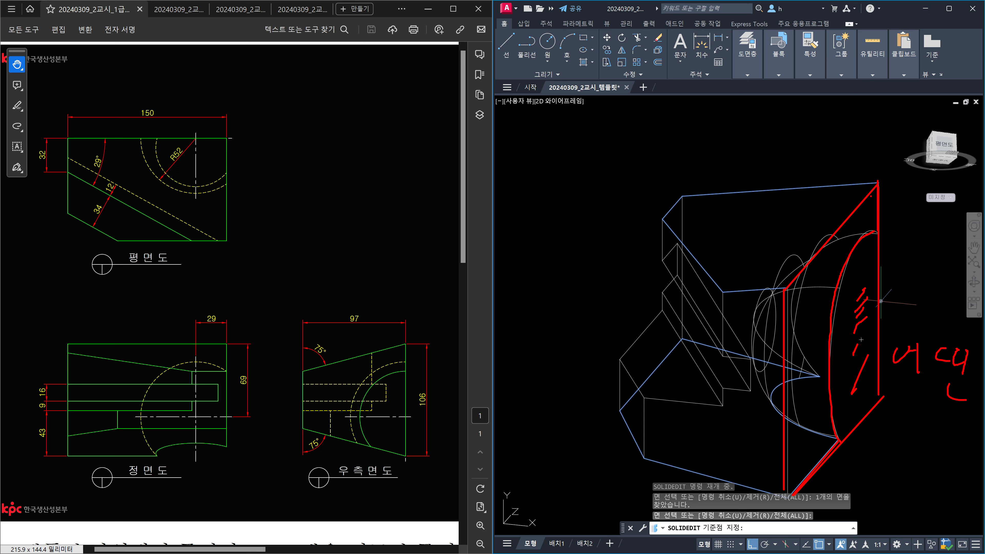
mouse_move(877, 191)
mouse_down()
mouse_move(883, 177)
mouse_move(880, 196)
mouse_up()
drag(790, 281, 786, 300)
drag(877, 195, 890, 183)
drag(789, 287, 781, 285)
drag(881, 178, 892, 153)
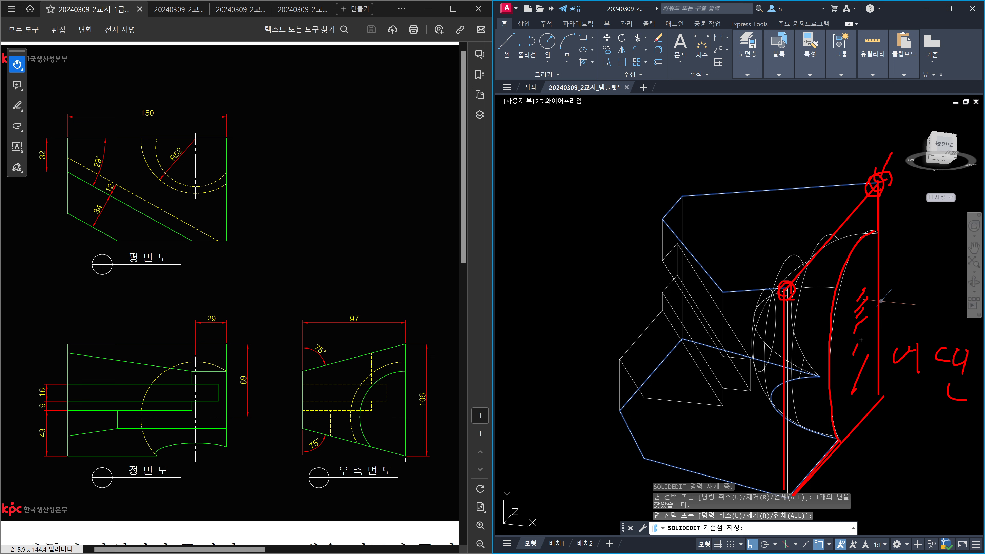
drag(857, 276, 858, 283)
mouse_move(867, 348)
mouse_down()
mouse_move(849, 348)
mouse_move(857, 332)
mouse_move(867, 357)
mouse_up()
key(Escape)
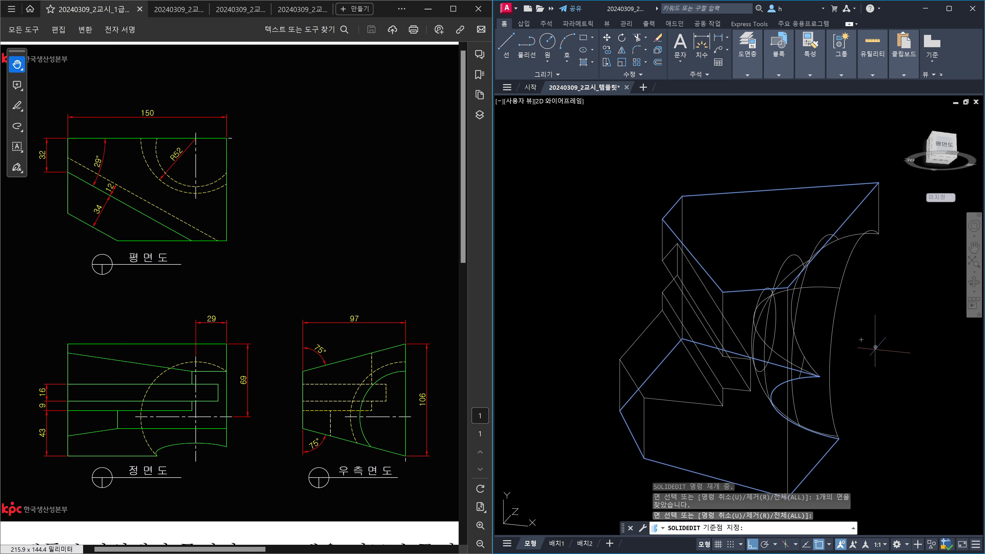
click(861, 339)
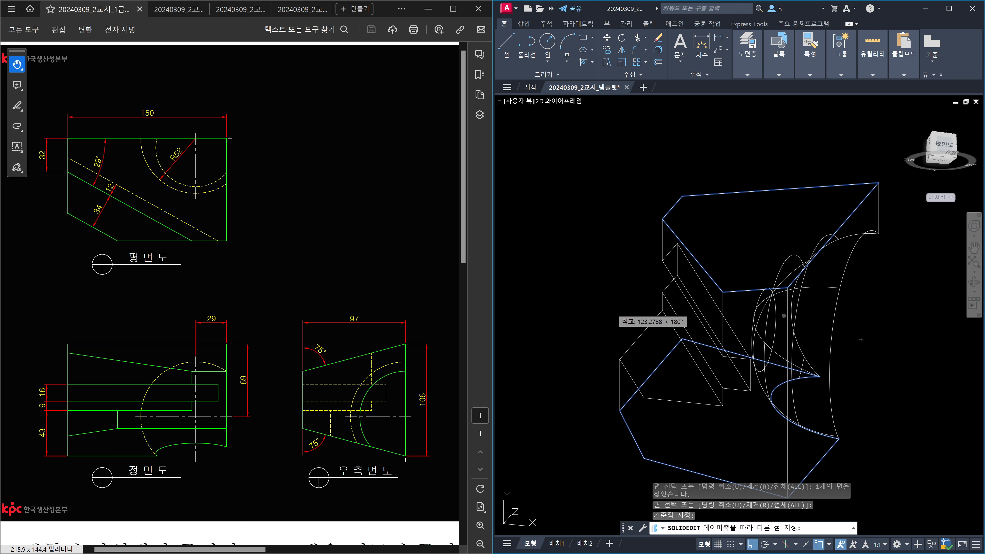
key(Escape)
key(ctrl+1)
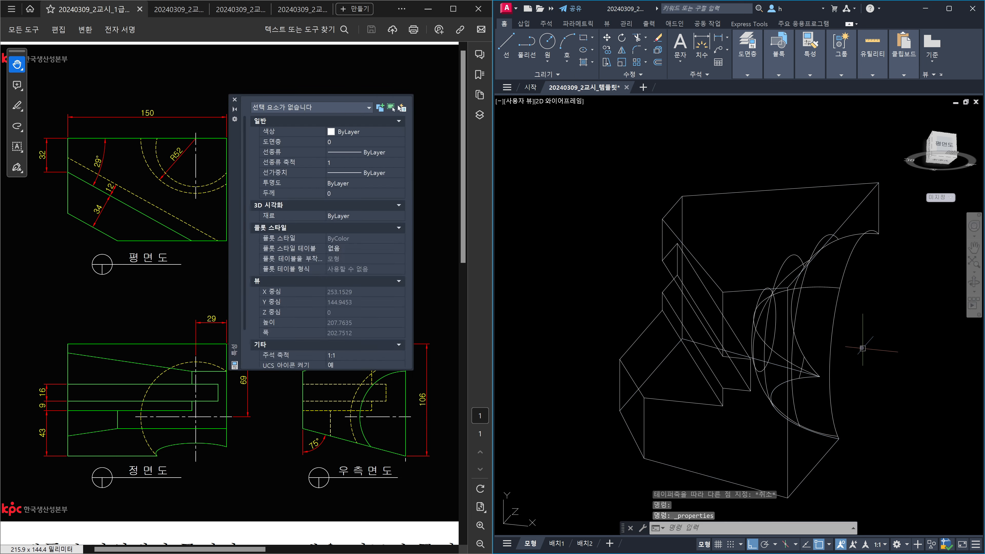
click(234, 99)
Step: Start a face taper on the solid's upper and lower sloped faces, placing the base point outside the tall back face
text(soli)
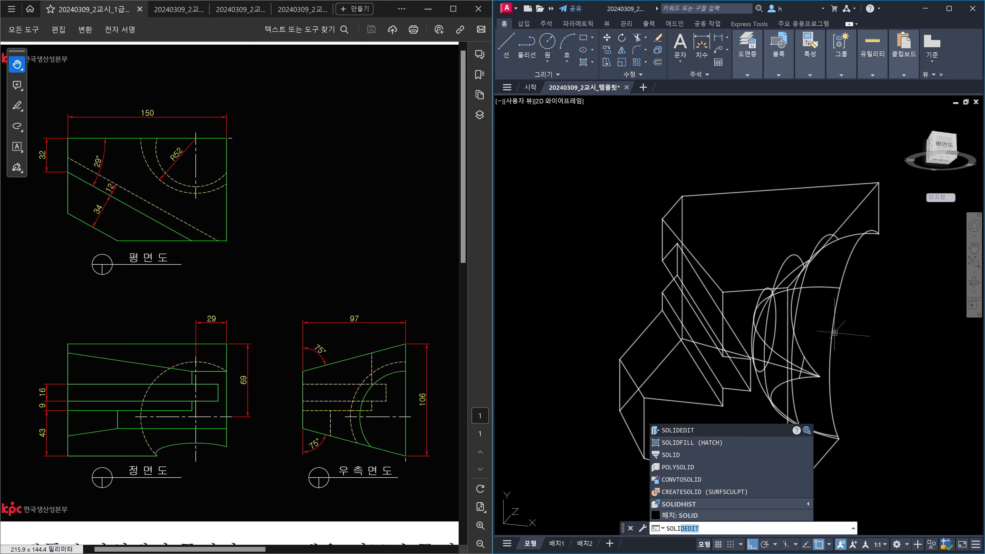
key(Return)
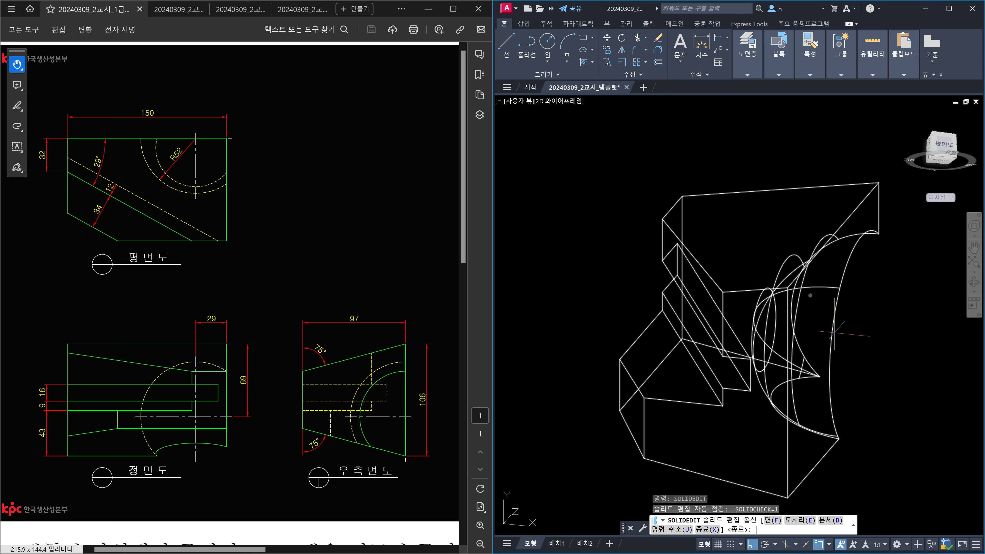
shift+middle_drag(832, 333, 803, 272)
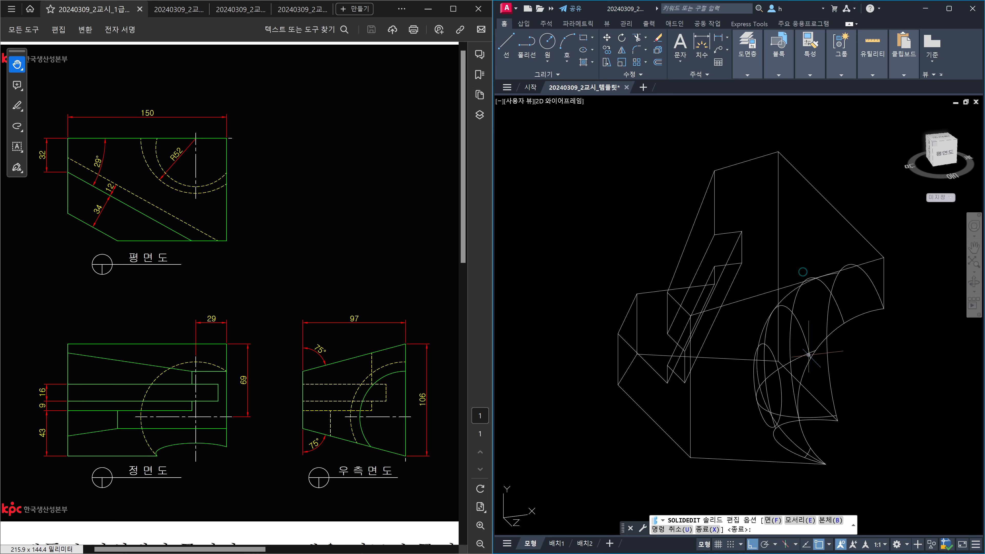
text(f)
key(Return)
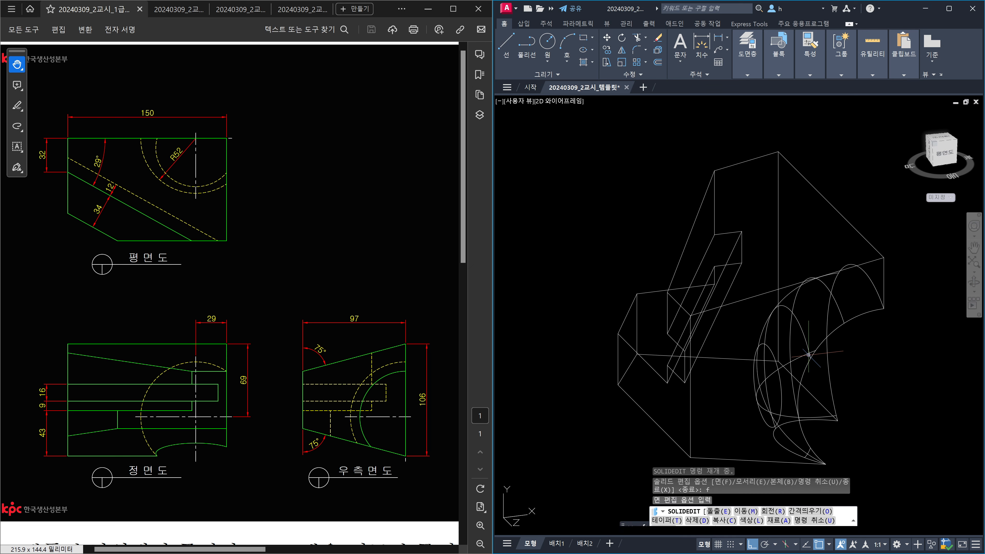
text(t)
key(Return)
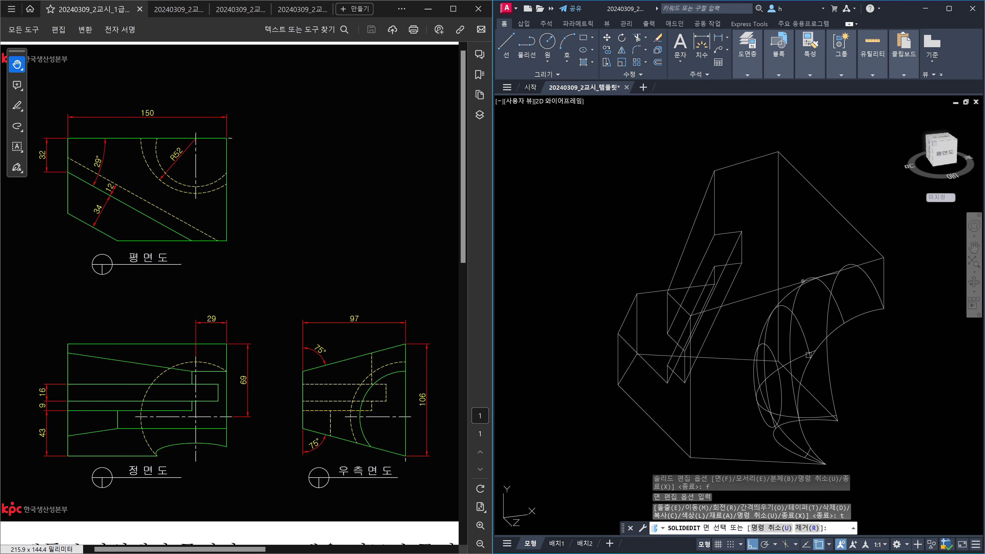
click(800, 230)
shift+middle_drag(811, 347, 820, 264)
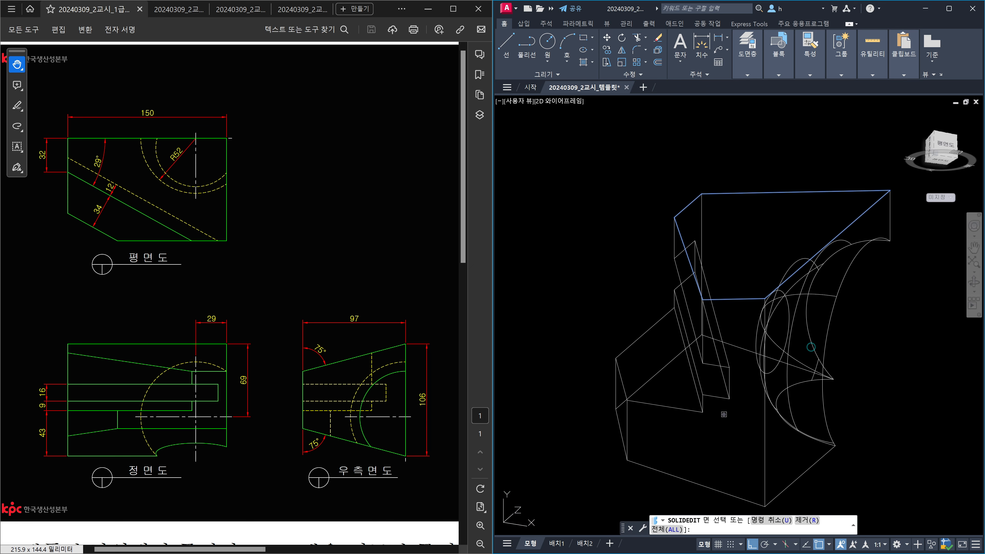
click(724, 432)
key(Return)
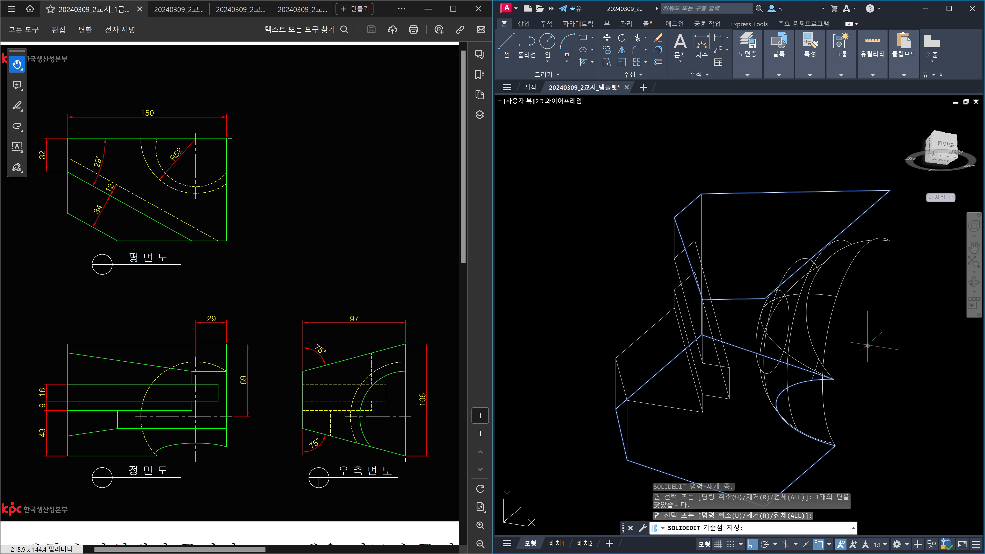
click(866, 346)
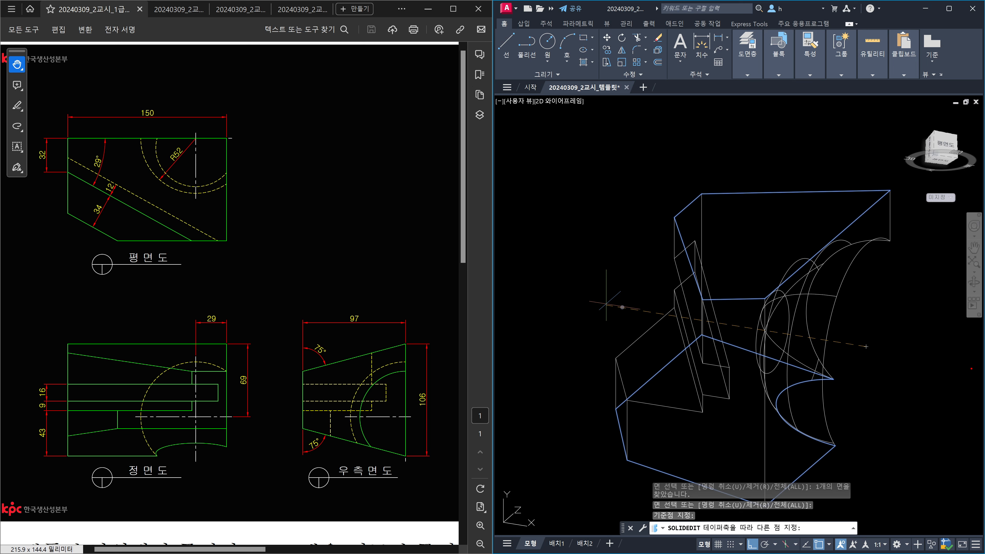
drag(871, 344, 860, 410)
mouse_move(595, 329)
mouse_down()
mouse_move(590, 346)
mouse_move(616, 349)
mouse_up()
mouse_move(898, 352)
mouse_down()
mouse_move(939, 364)
mouse_move(924, 374)
mouse_move(942, 404)
mouse_move(961, 408)
mouse_up()
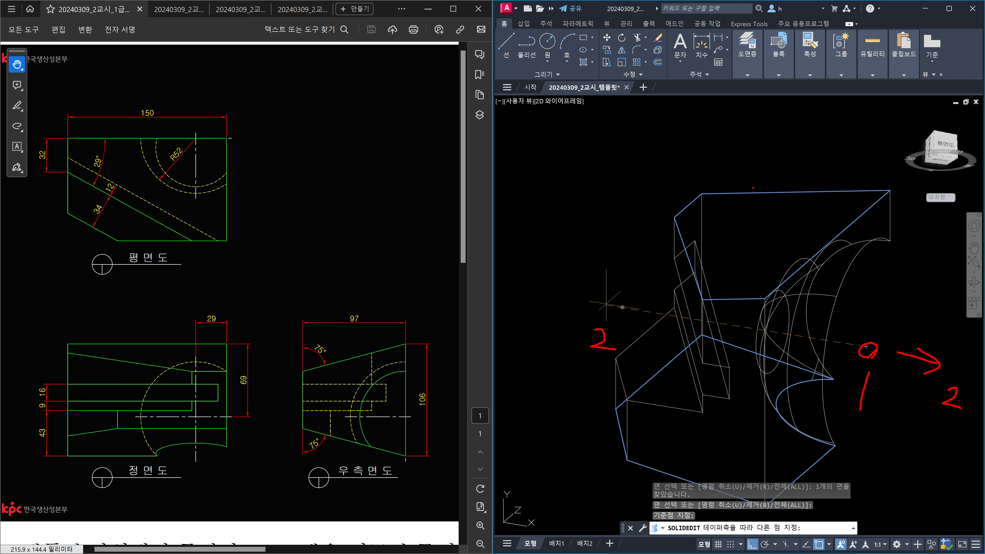
drag(757, 211, 763, 223)
drag(605, 318, 631, 318)
mouse_move(734, 250)
mouse_down()
mouse_move(758, 251)
mouse_move(742, 268)
mouse_move(774, 272)
mouse_move(795, 242)
mouse_up()
mouse_move(736, 243)
mouse_down()
mouse_move(756, 269)
mouse_move(726, 274)
mouse_up()
drag(967, 418, 953, 413)
mouse_move(926, 288)
mouse_down()
mouse_move(922, 309)
mouse_move(935, 303)
mouse_up()
drag(774, 296, 779, 301)
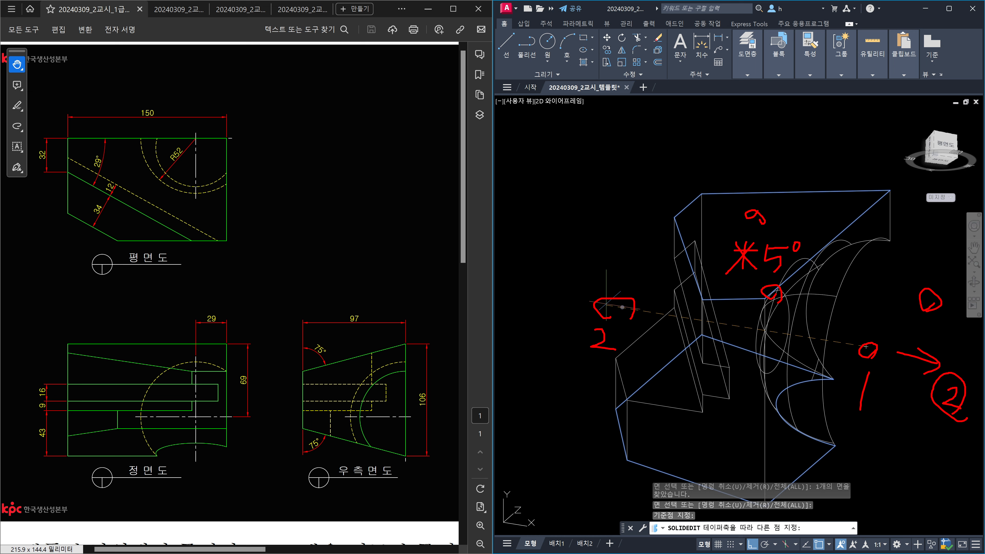
mouse_move(922, 451)
mouse_down()
mouse_move(943, 451)
mouse_move(944, 466)
mouse_move(970, 439)
mouse_up()
drag(766, 285, 769, 308)
key(Escape)
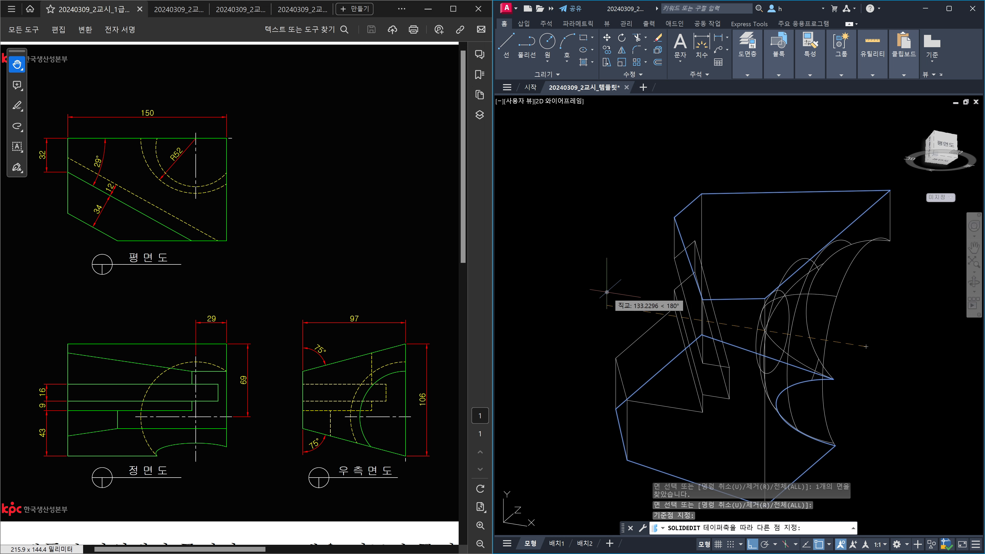
Step: Direct the taper axis orthogonally from the tall back face toward the front and taper both faces by 5°
click(607, 292)
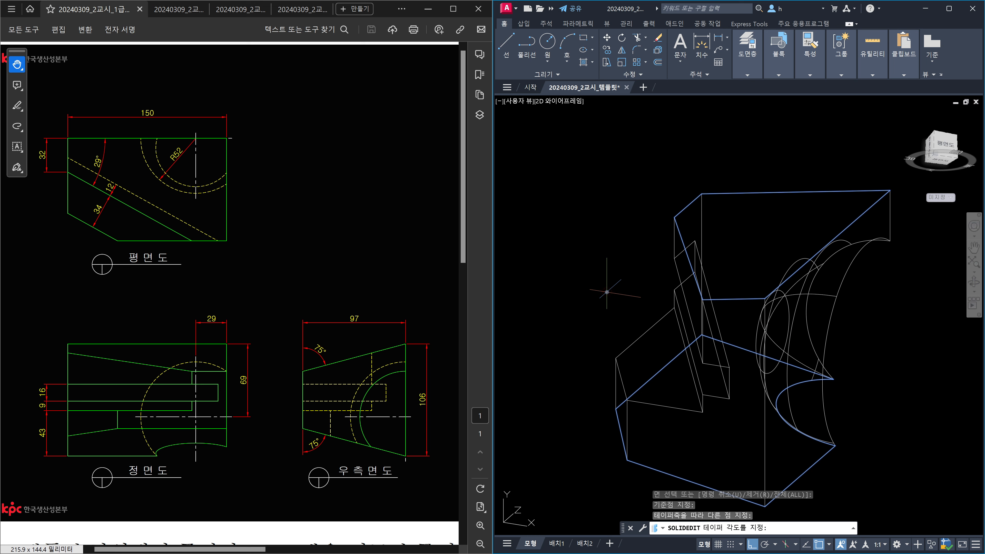
text(5)
key(Return)
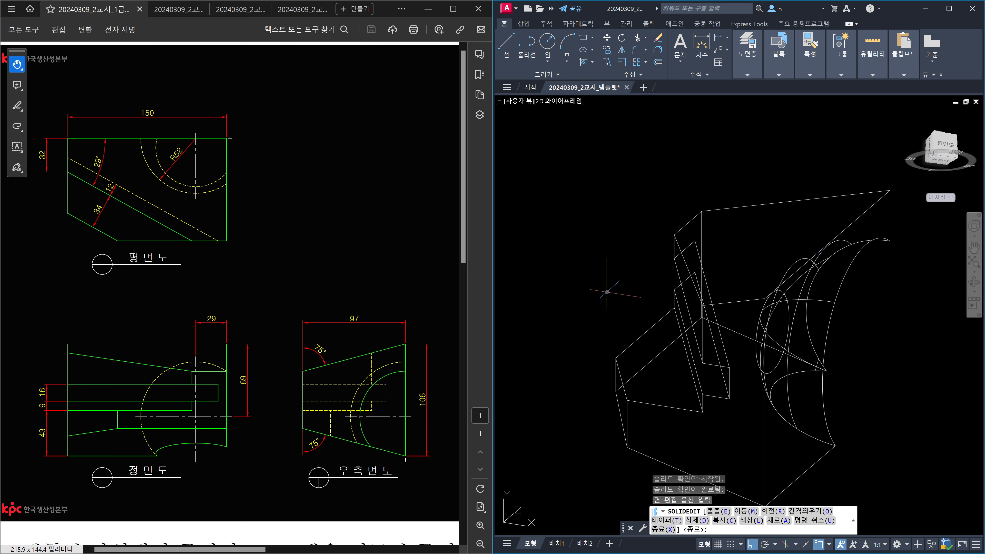
Step: Undo the 5° taper of both sloped faces and end the solid editing command
key(ctrl+z)
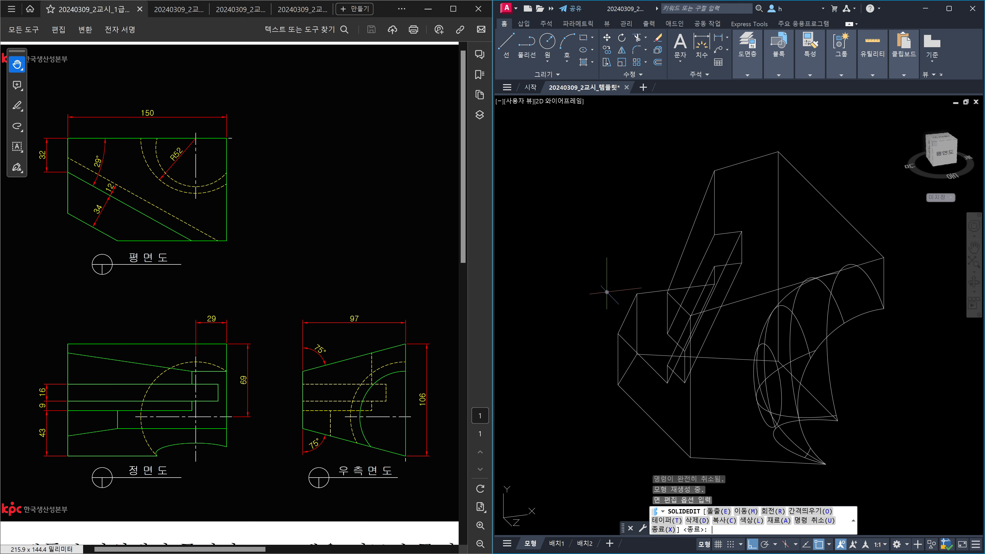
key(Escape)
key(Escape)
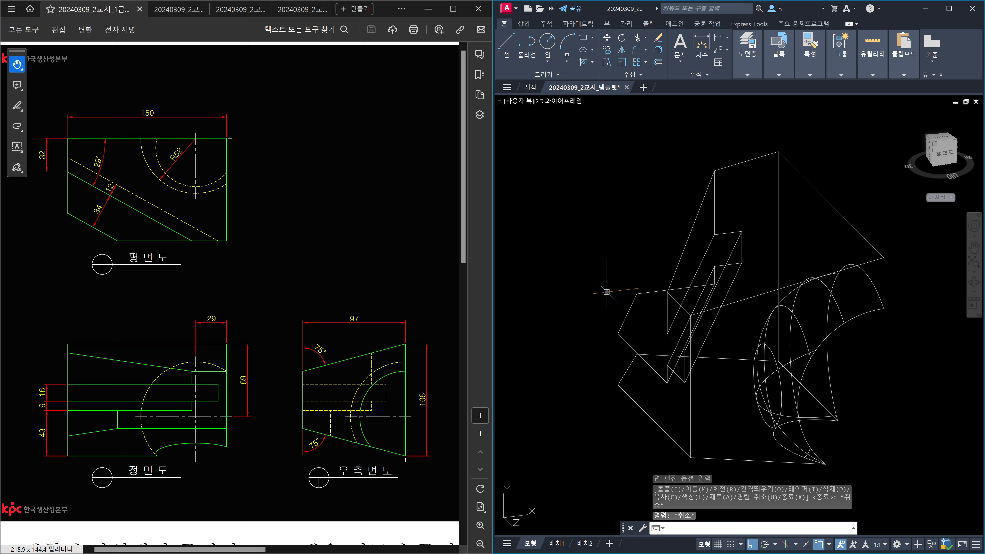
Step: Start a face taper on the solid's upper and lower sloped faces
text(solidedit)
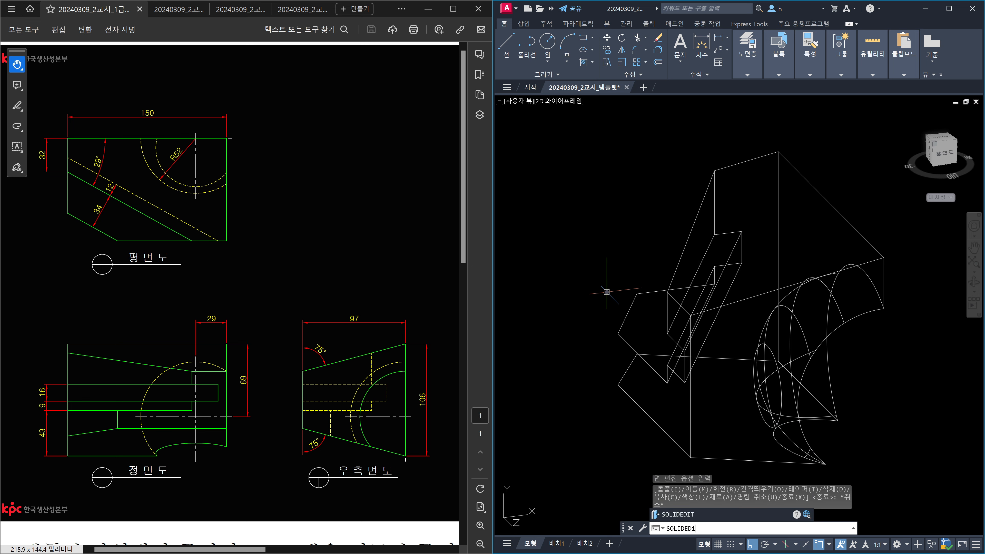
key(Return)
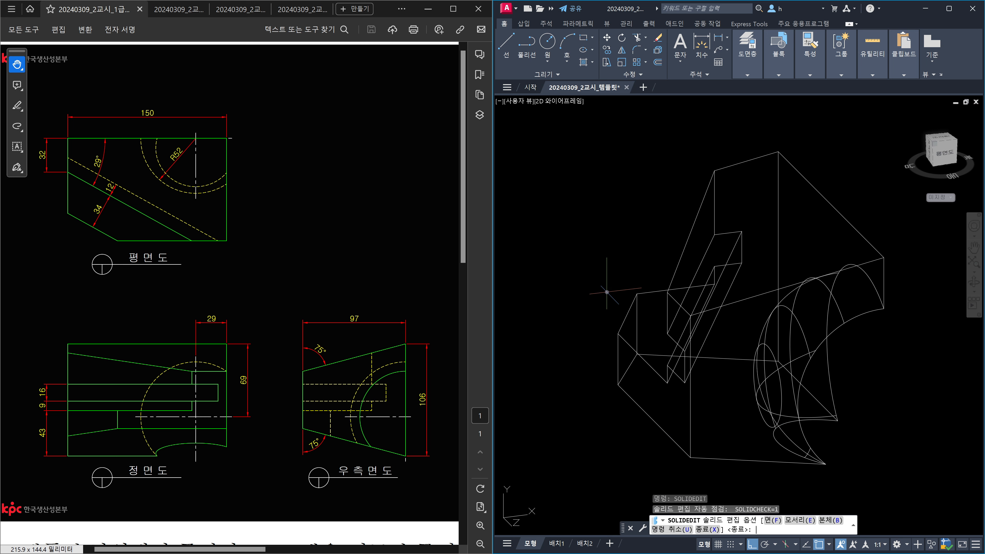
text(f)
key(Return)
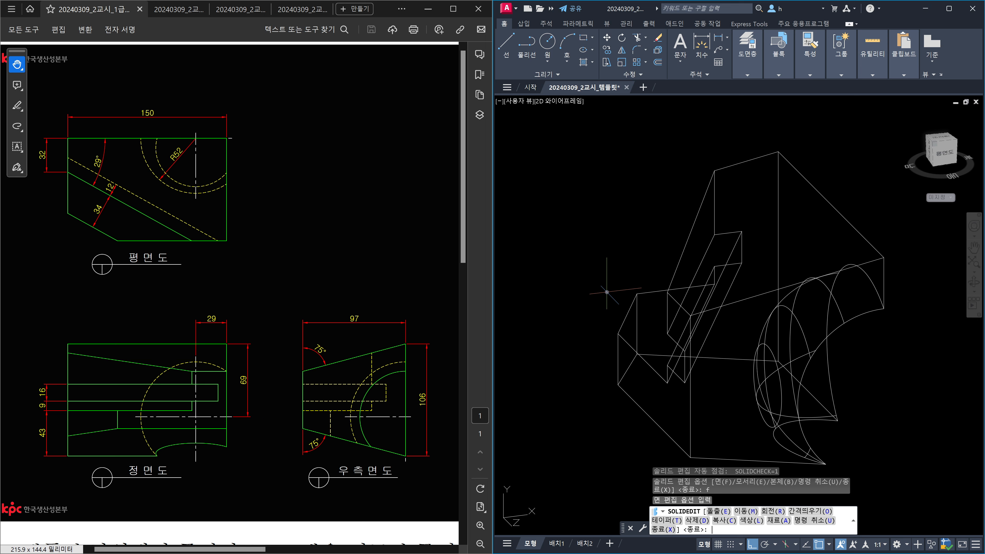
text(c)
key(Return)
click(797, 255)
mouse_move(769, 381)
shift+middle_down()
mouse_move(776, 337)
mouse_move(752, 384)
shift+middle_up()
click(740, 407)
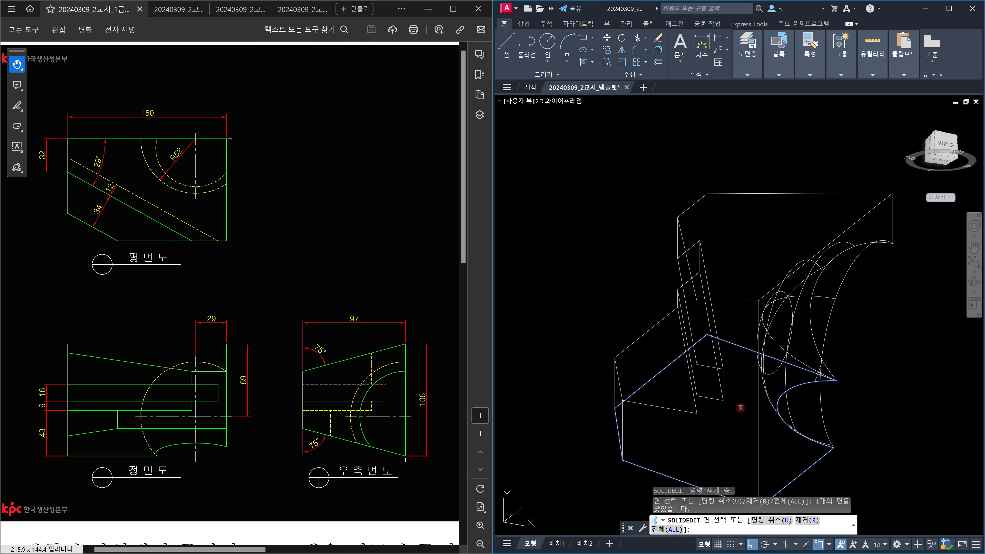
key(Return)
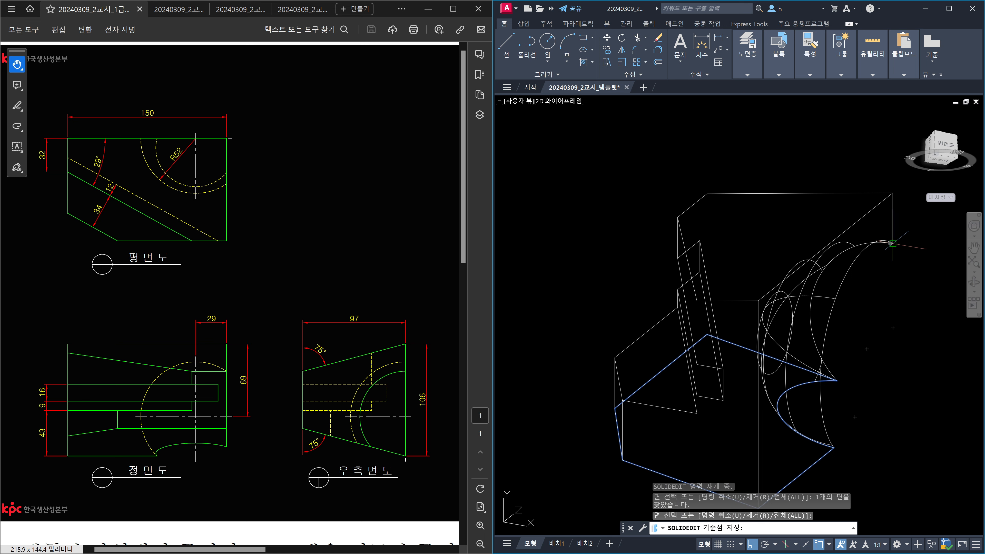
Step: Direct the taper axis orthogonally from the back face's edge outward, away from the solid, and taper both sloped faces by -5°
click(891, 243)
middle_drag(894, 248, 806, 254)
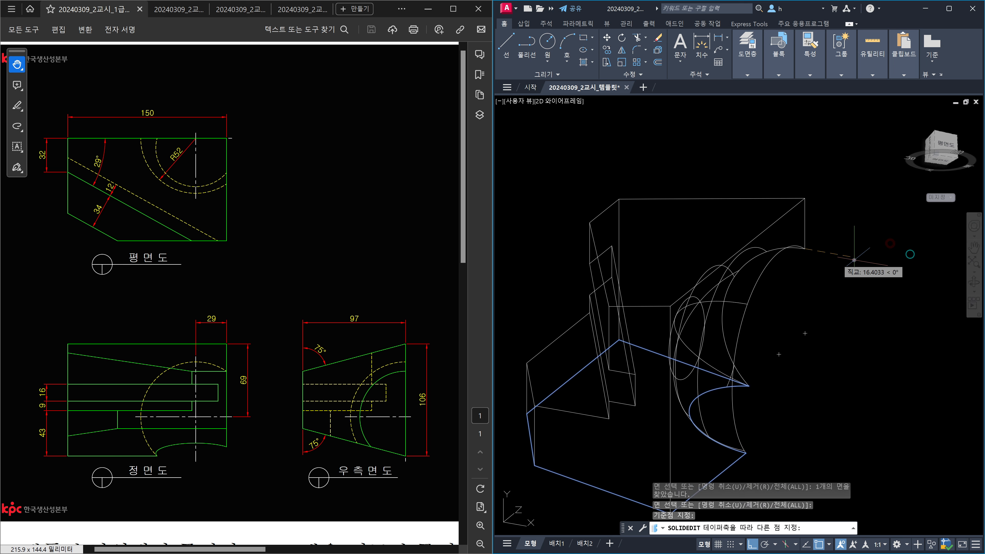
click(926, 276)
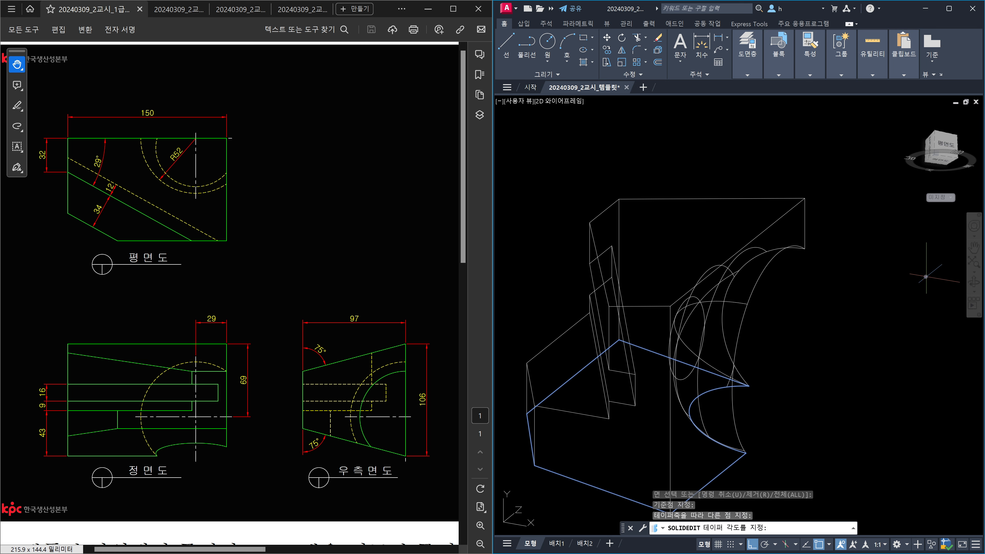
text(-5)
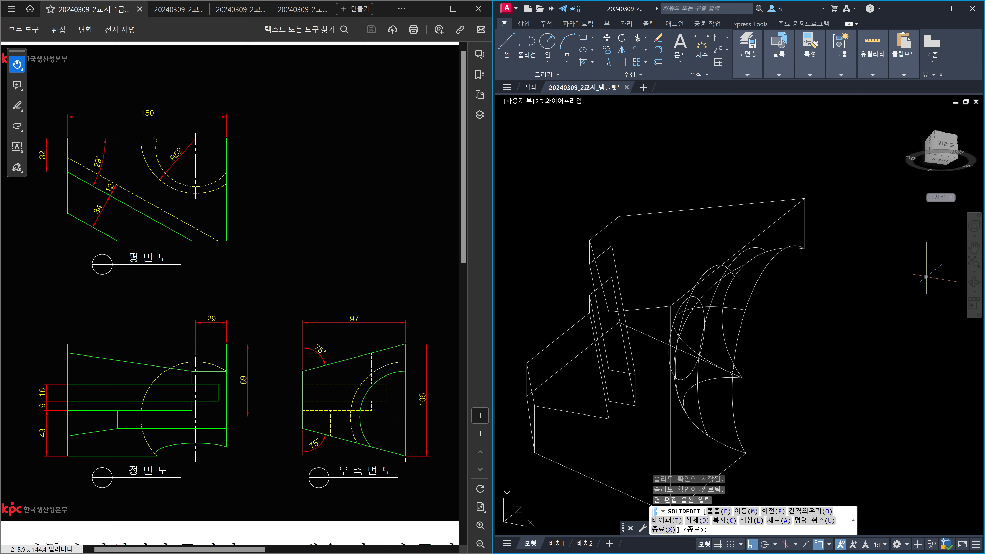
key(Escape)
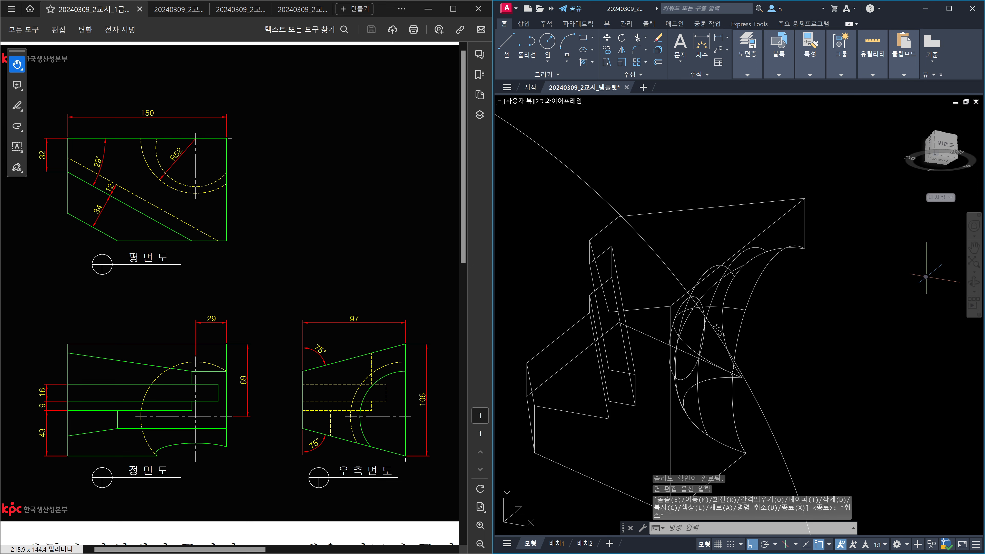
Step: Examine the angular dimensions of the upper and lower sloped faces in the right side view
click(946, 143)
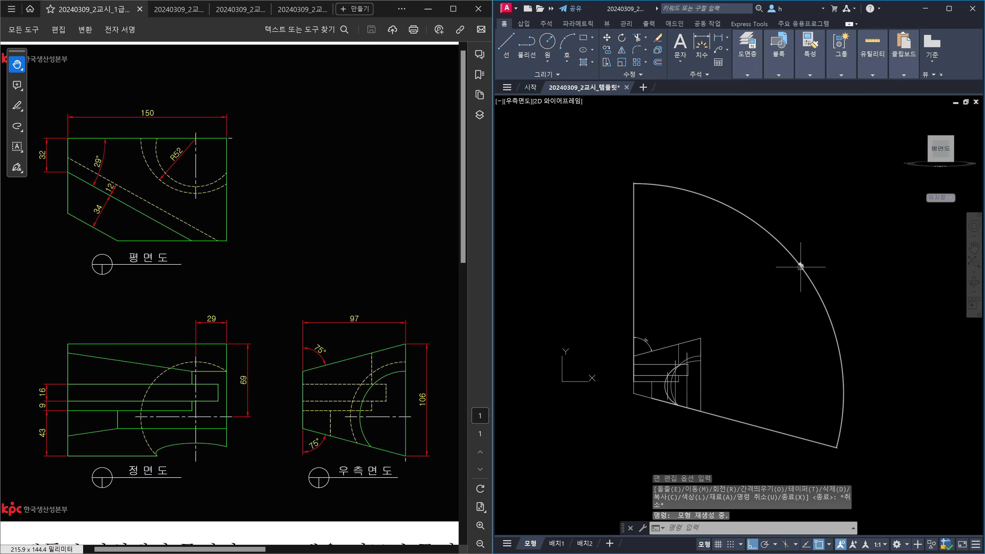
scroll(709, 335, up, 4)
scroll(737, 338, down, 6)
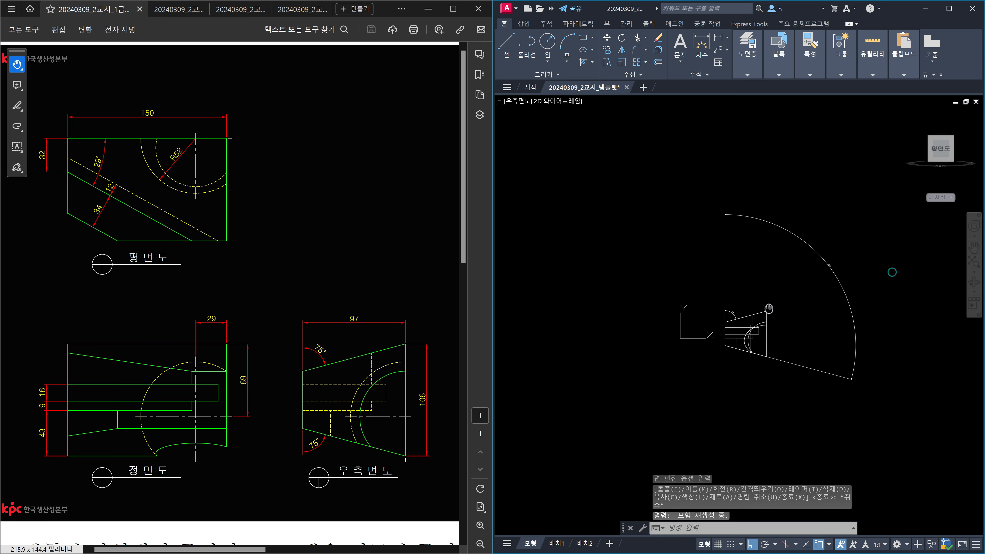
scroll(740, 341, up, 3)
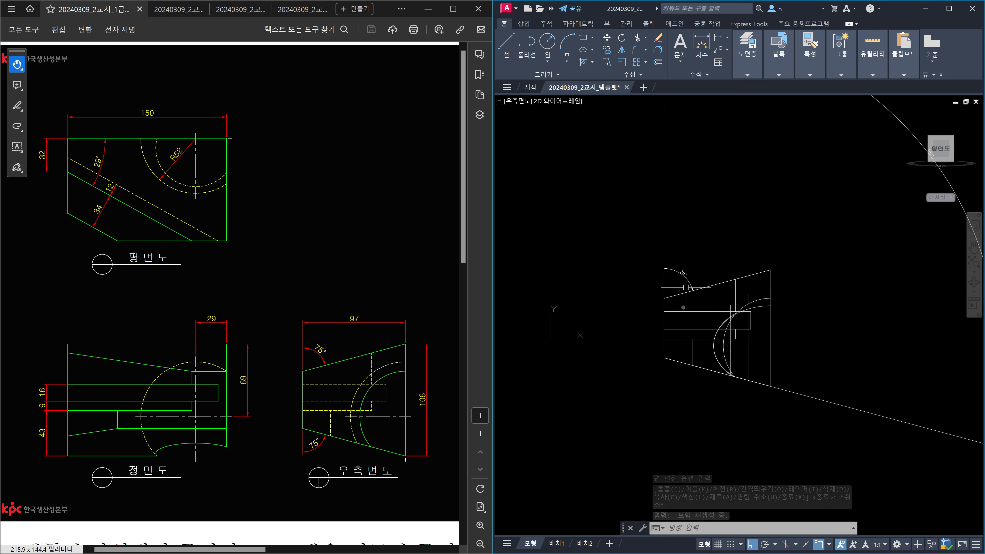
scroll(667, 356, down, 4)
scroll(785, 223, up, 6)
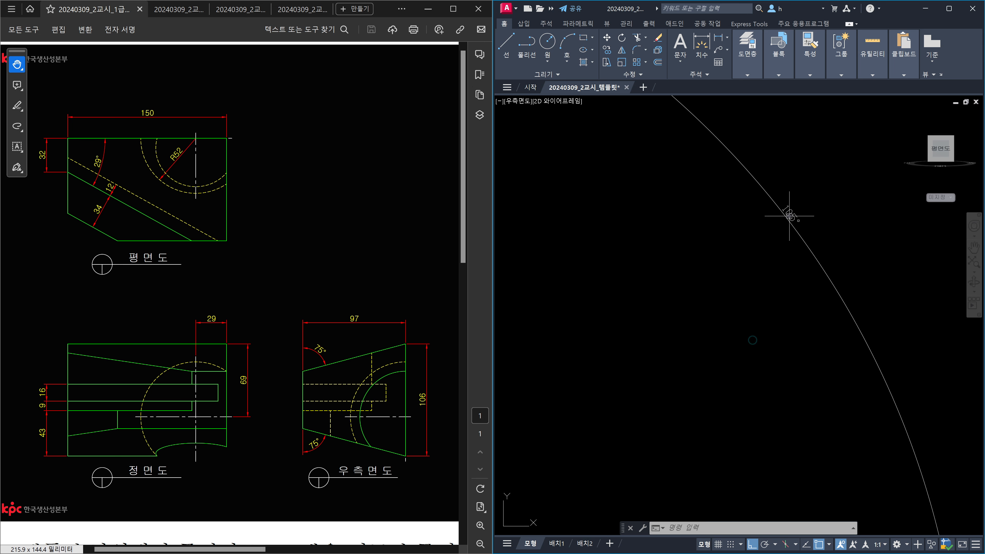
scroll(772, 237, down, 5)
scroll(682, 278, up, 6)
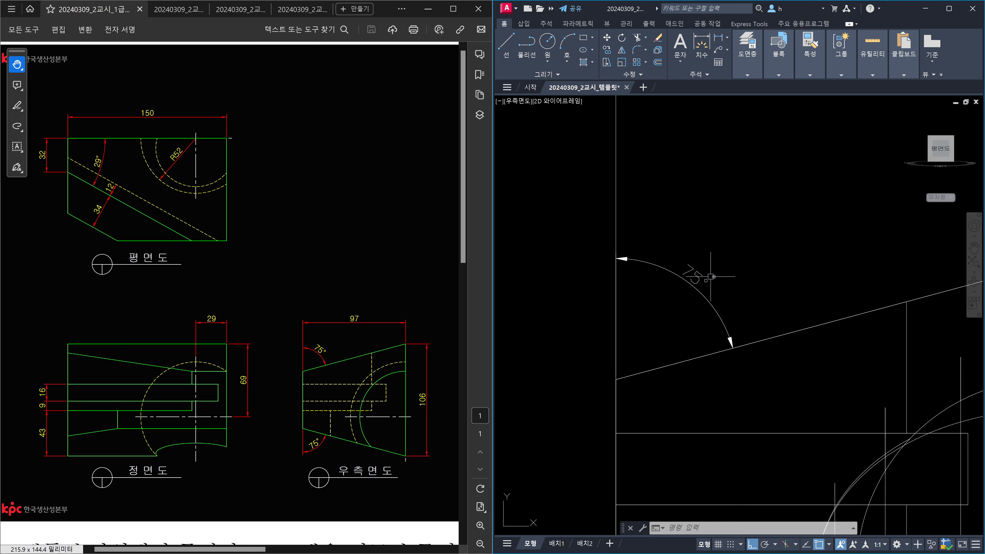
scroll(710, 275, down, 5)
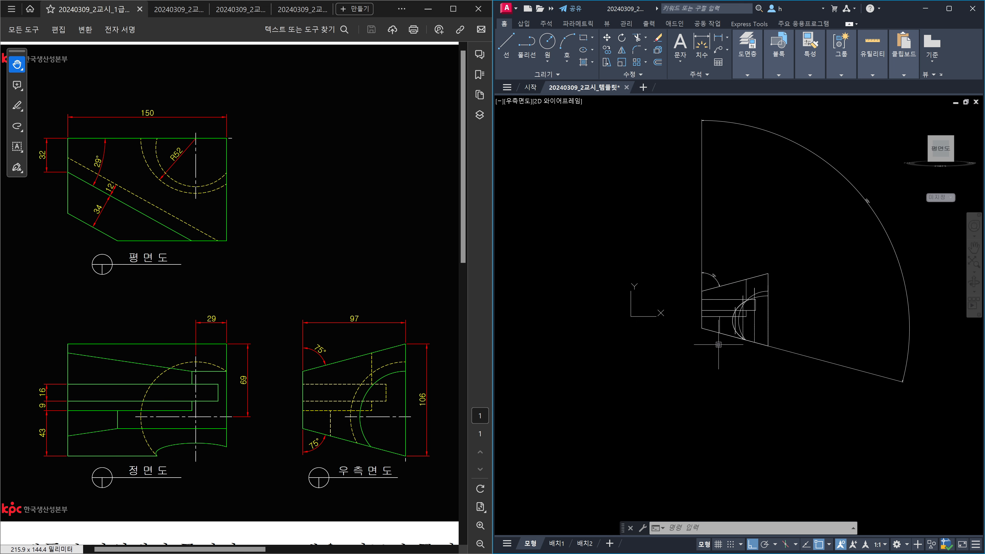
Step: Delete both angular dimensions of the upper and lower sloped faces
click(917, 362)
click(881, 348)
scroll(700, 287, up, 6)
click(730, 273)
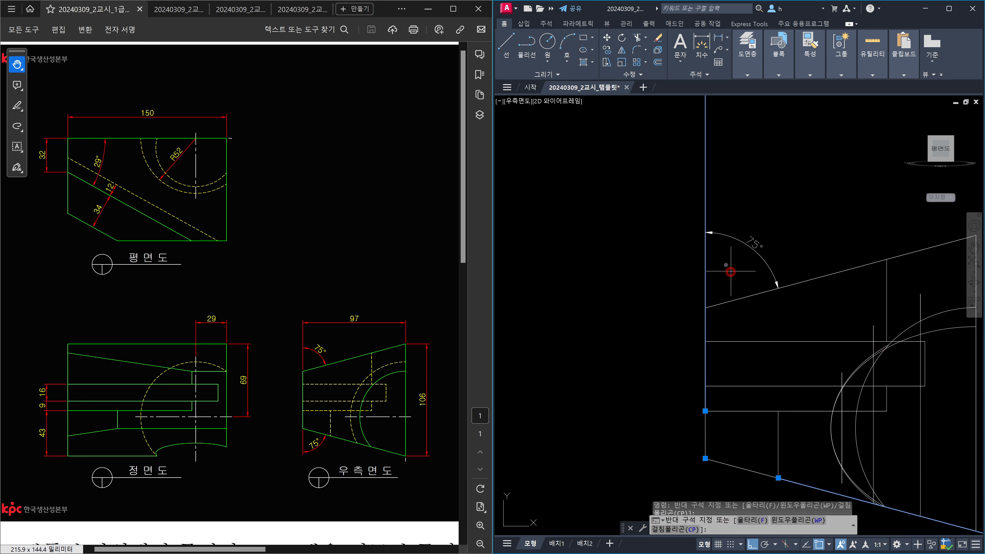
click(685, 209)
key(Delete)
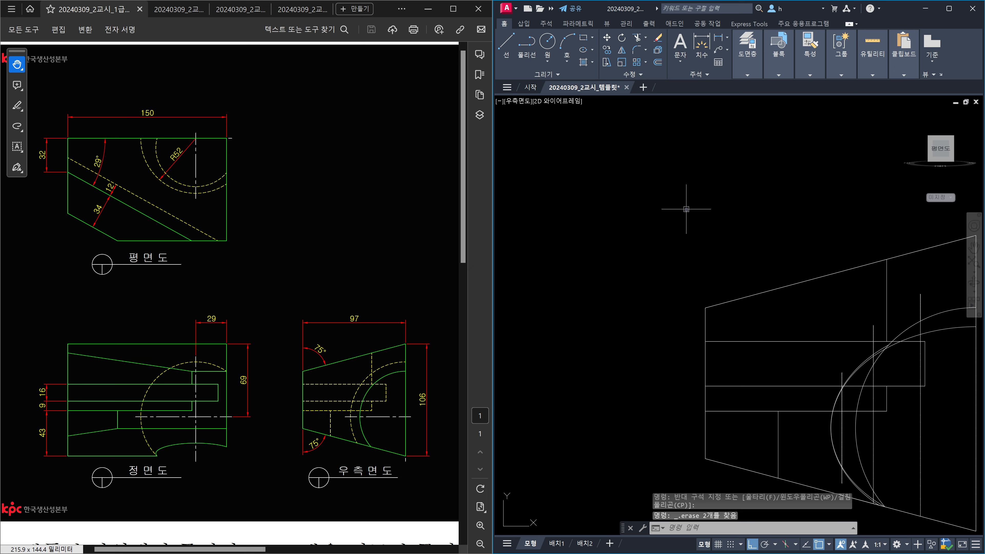
key(Escape)
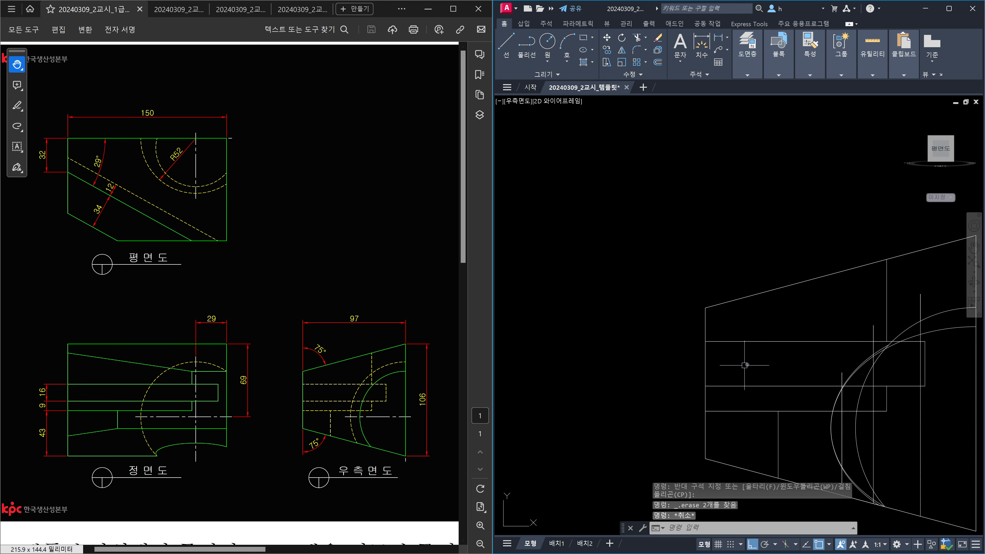
click(764, 260)
key(Escape)
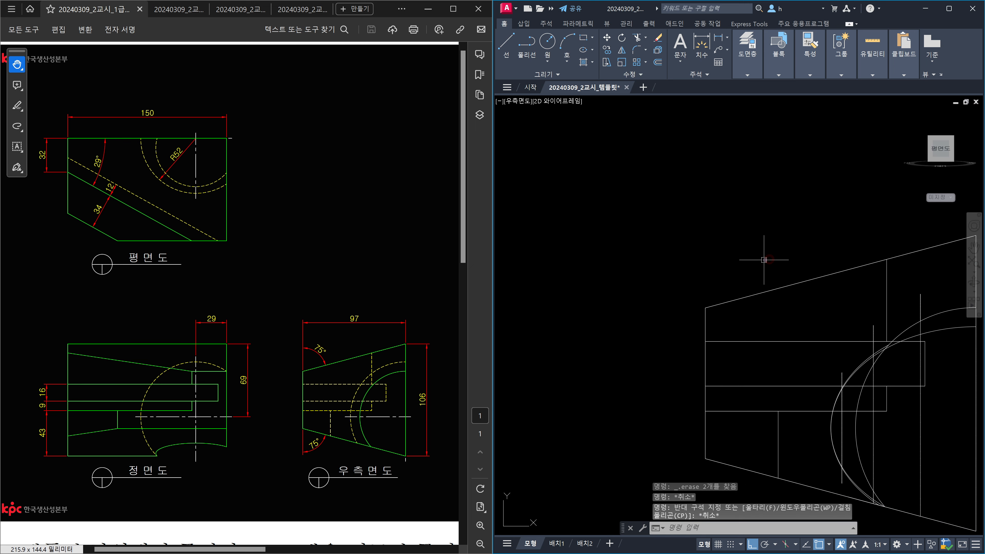
Step: Reset the UCS to World and show the solid in the southeast isometric view
mouse_move(915, 148)
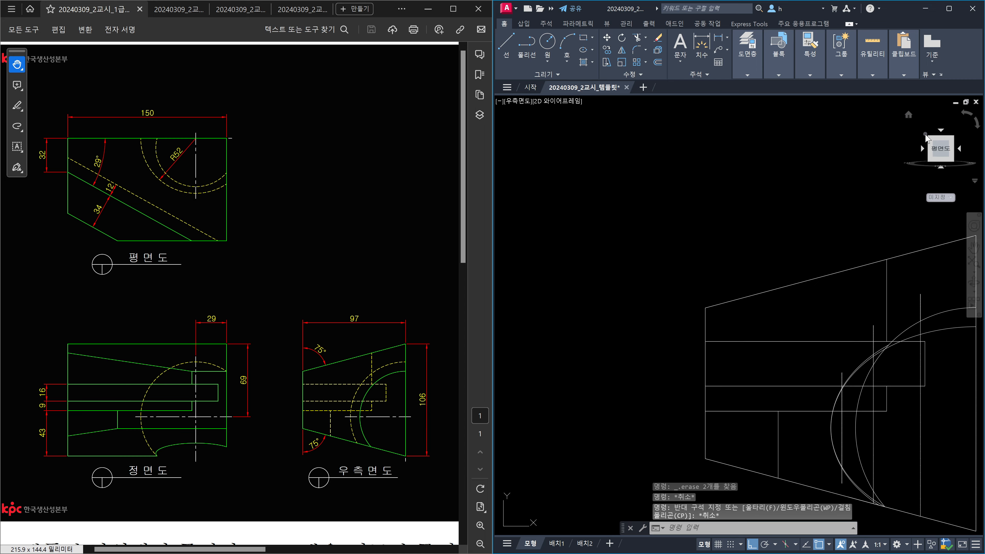
click(931, 138)
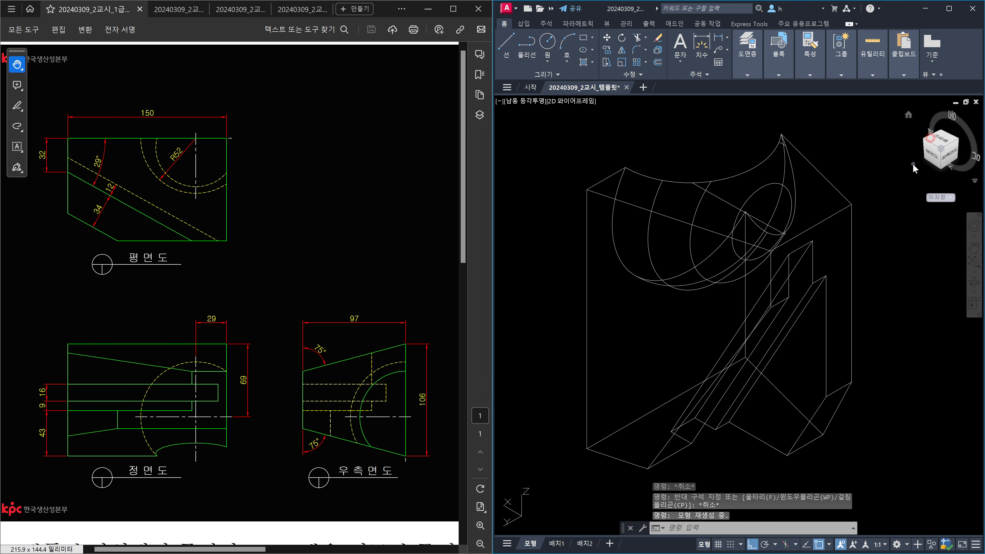
key(Escape)
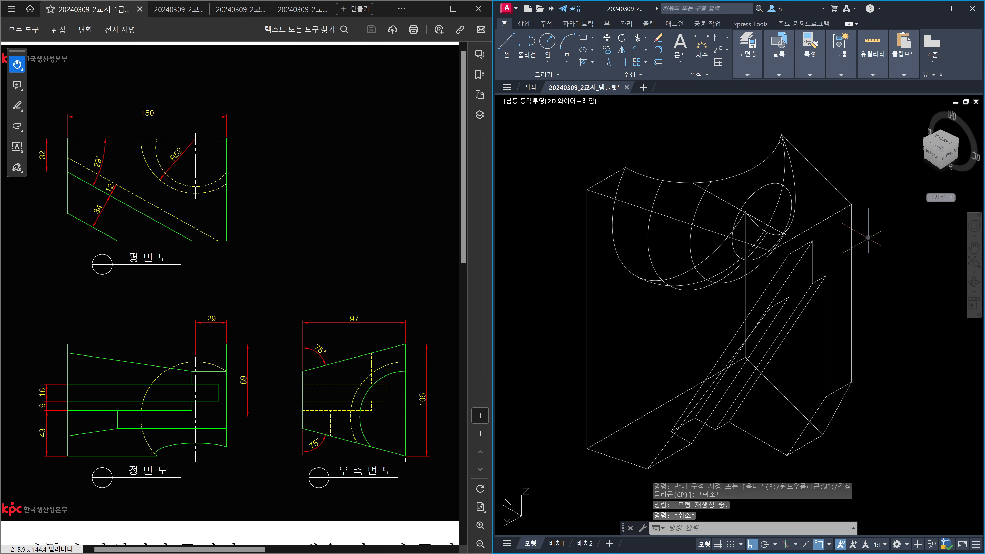
text(ucs)
key(Return)
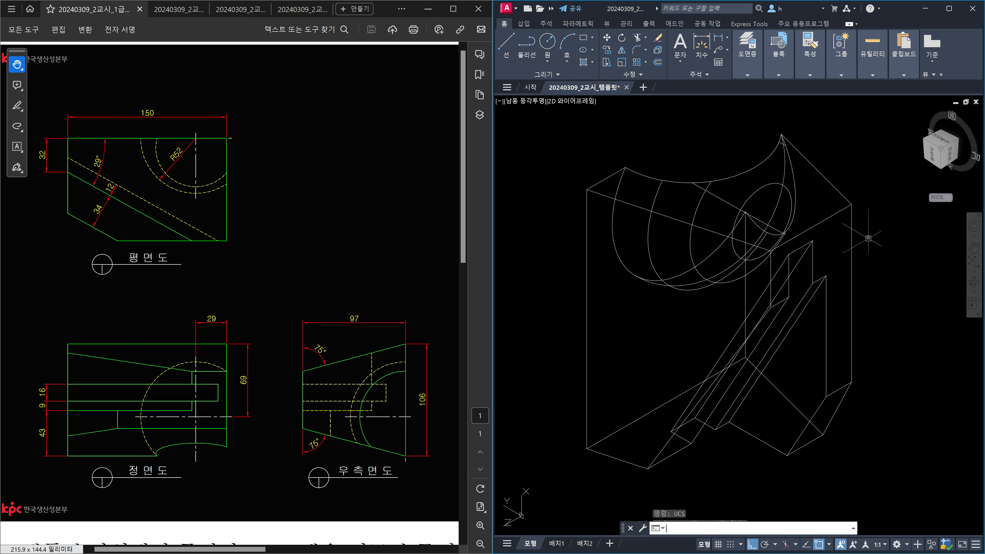
key(Escape)
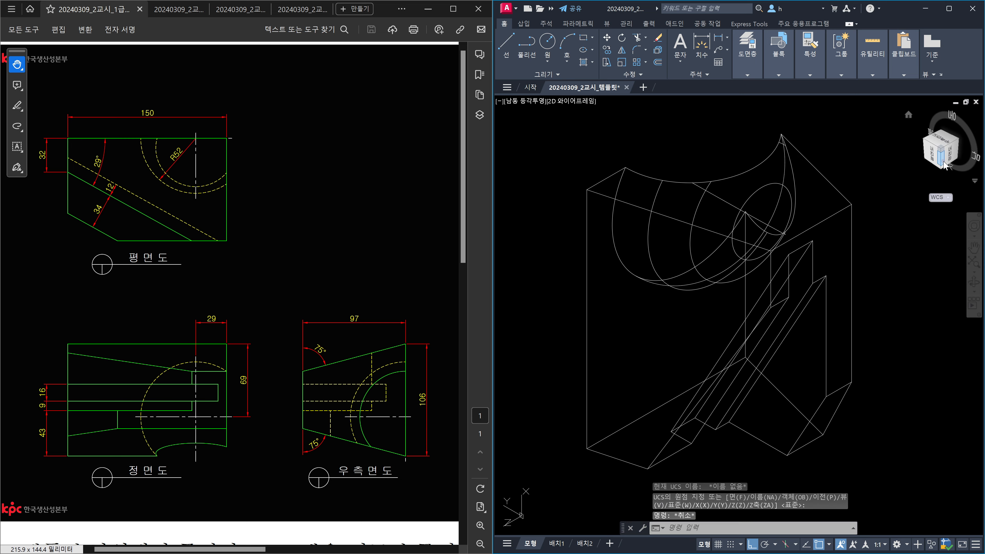
click(909, 114)
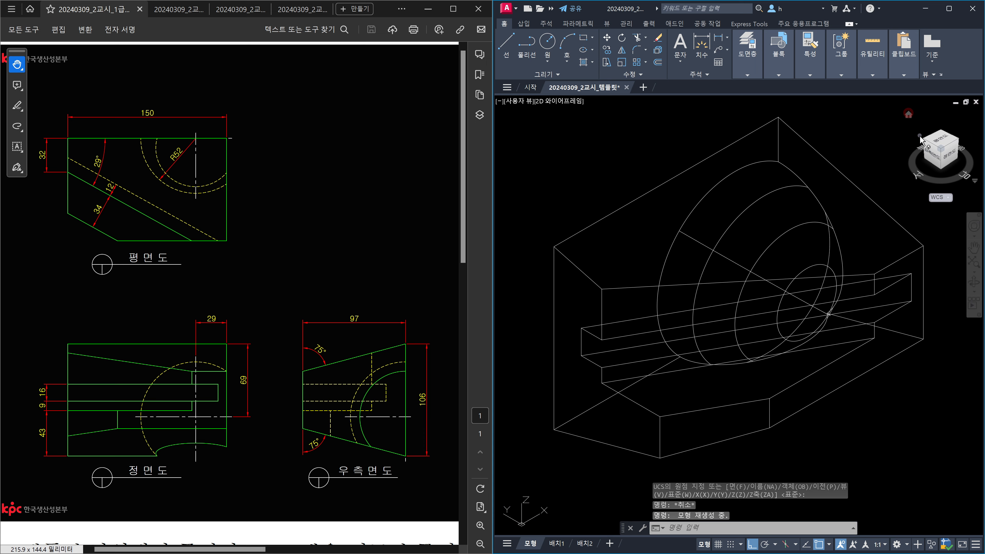
click(959, 144)
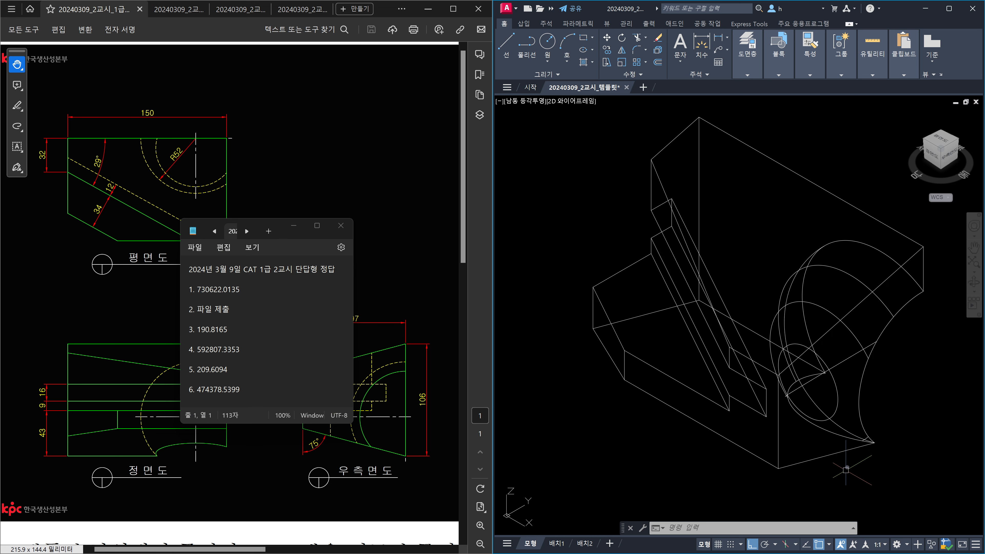
Step: Query the solid's mass properties and compare its volume with answer 1 in the answer notes
text(volume)
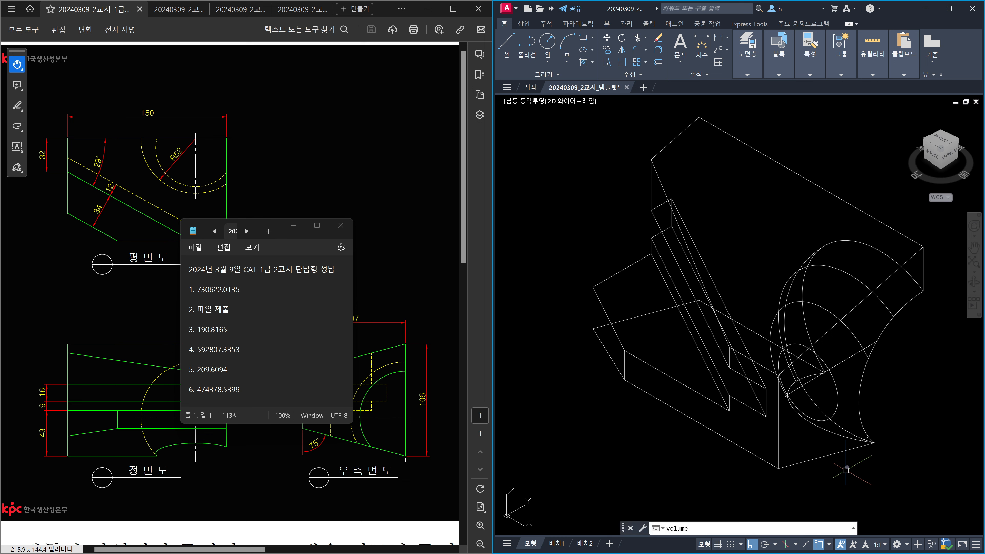
key(Return)
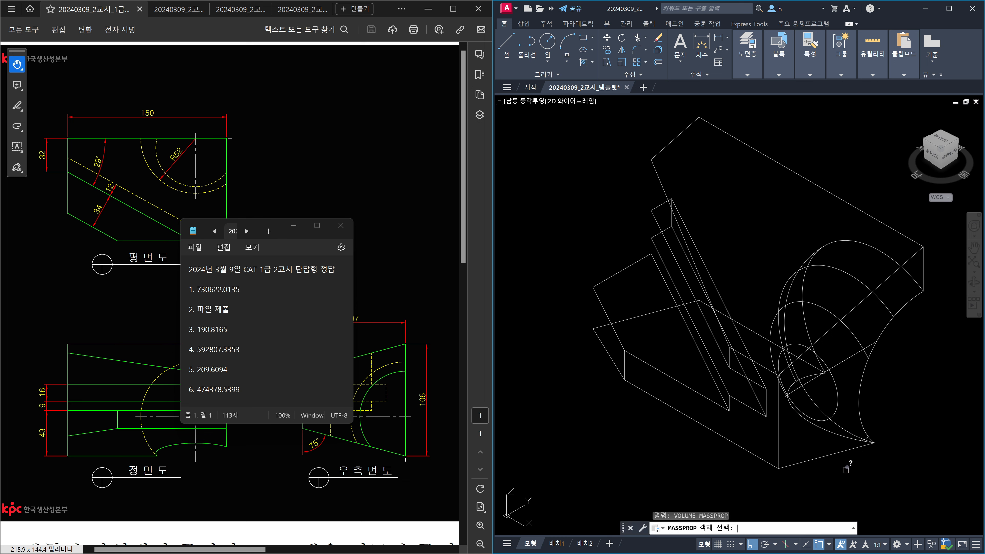
click(825, 454)
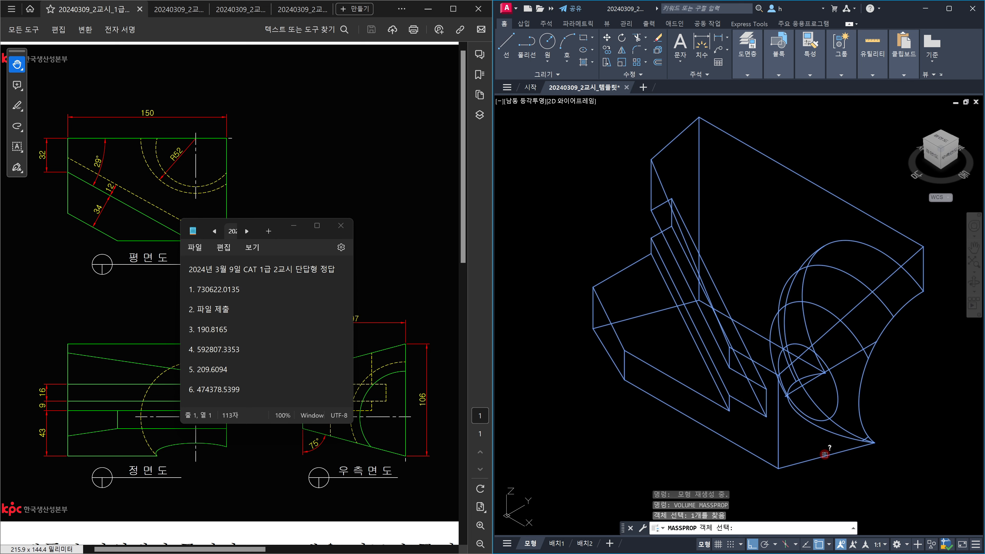
key(Return)
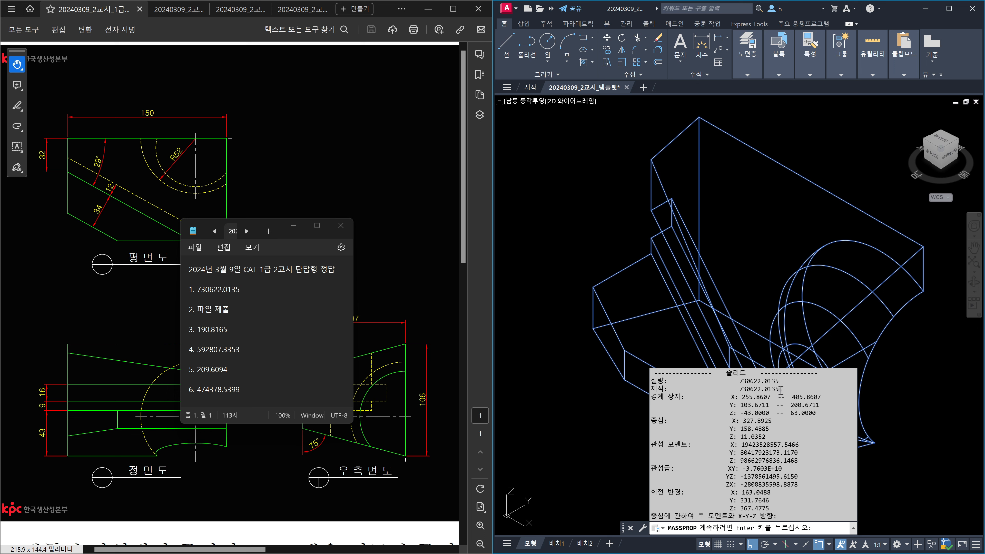
key(Escape)
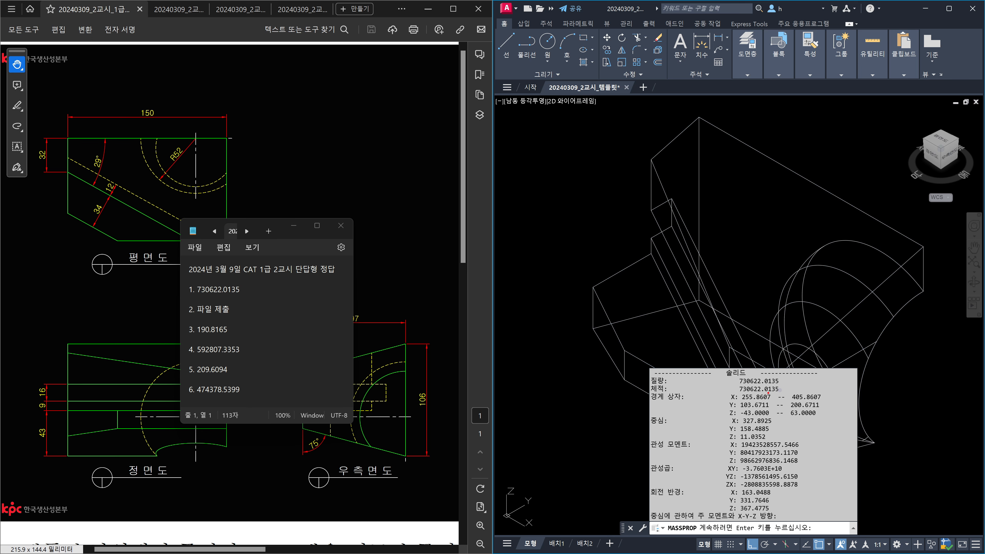
drag(739, 393, 778, 393)
drag(195, 296, 241, 296)
key(Escape)
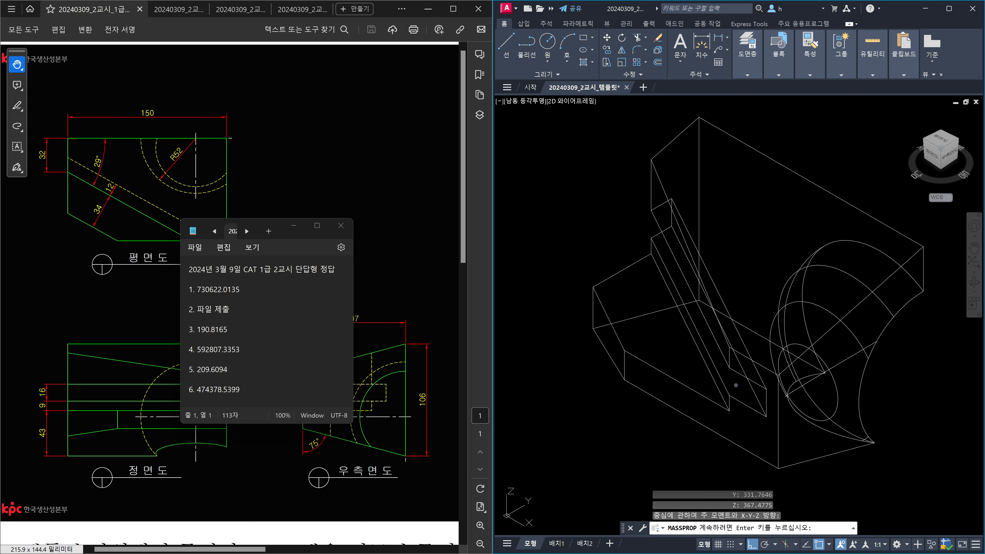